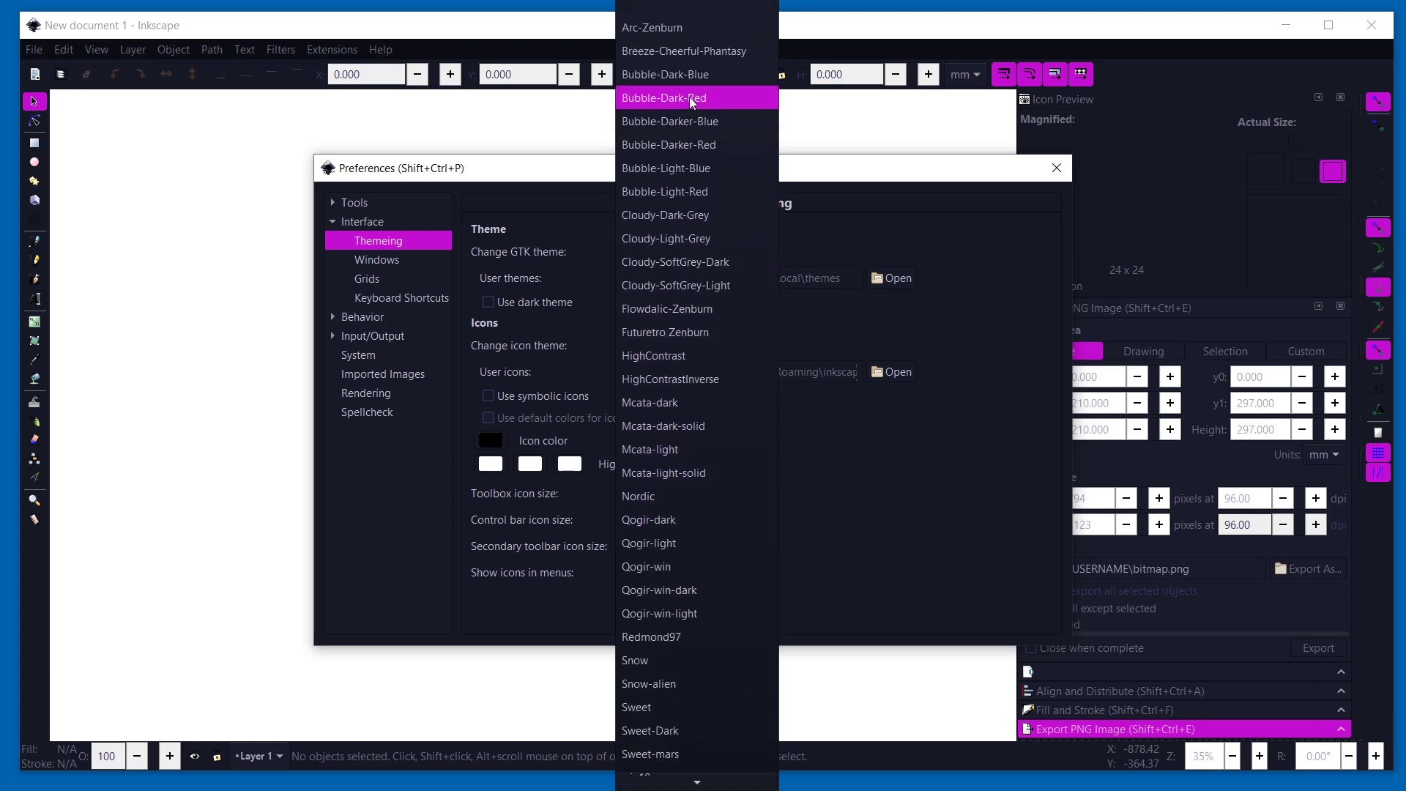
- Preview the Bubble-Dark-Blue and then the Qogir-light GTK interface themes
click(666, 74)
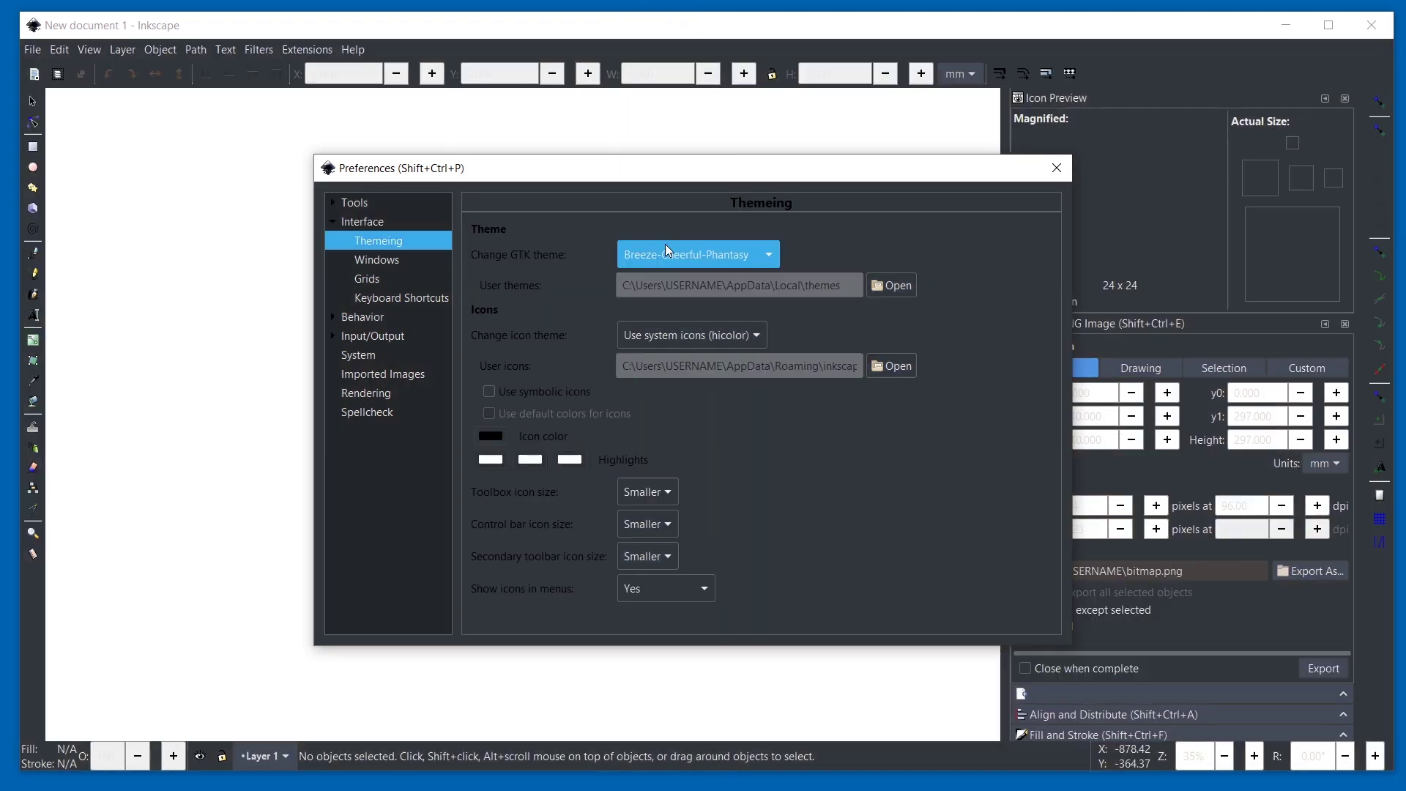
scroll(665, 249, down, 3)
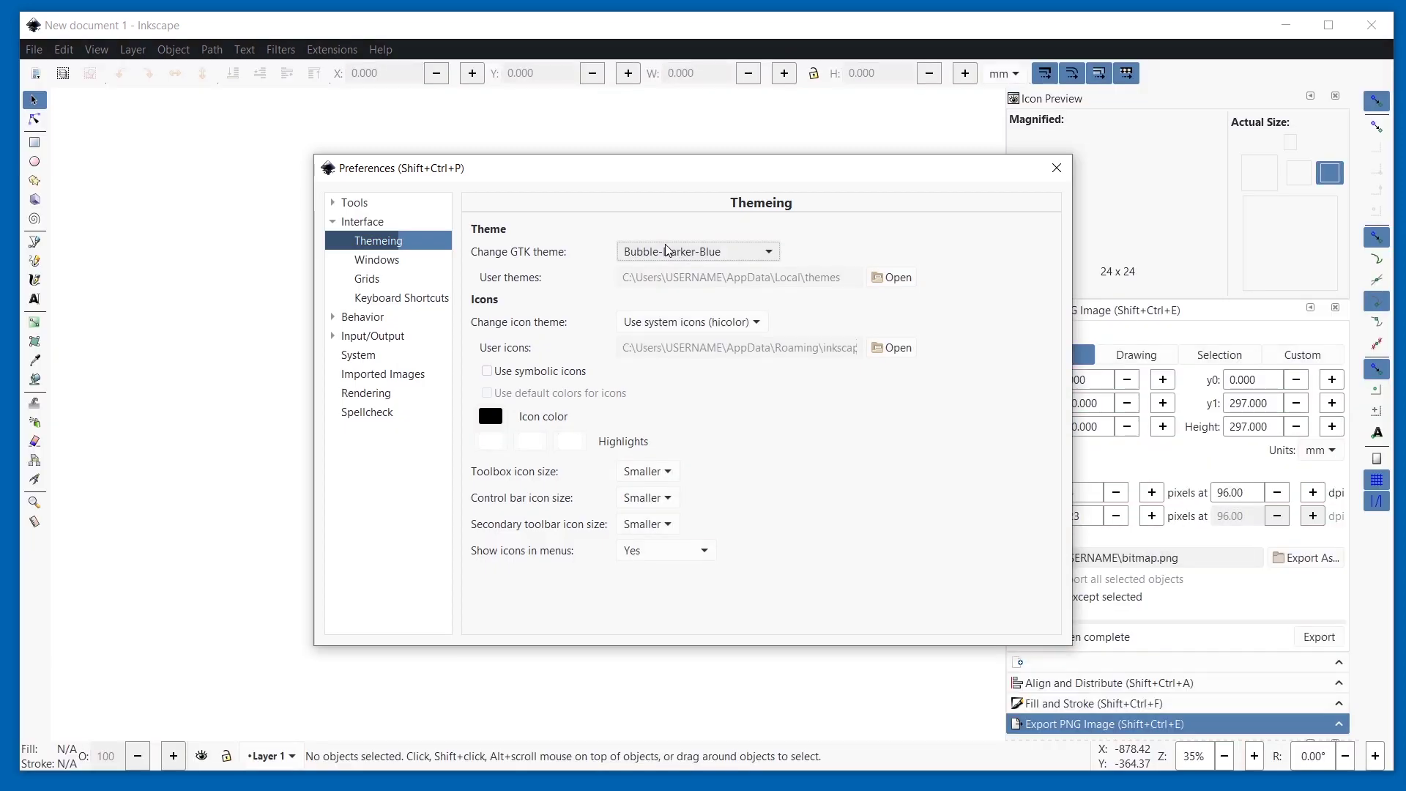
scroll(666, 251, down, 4)
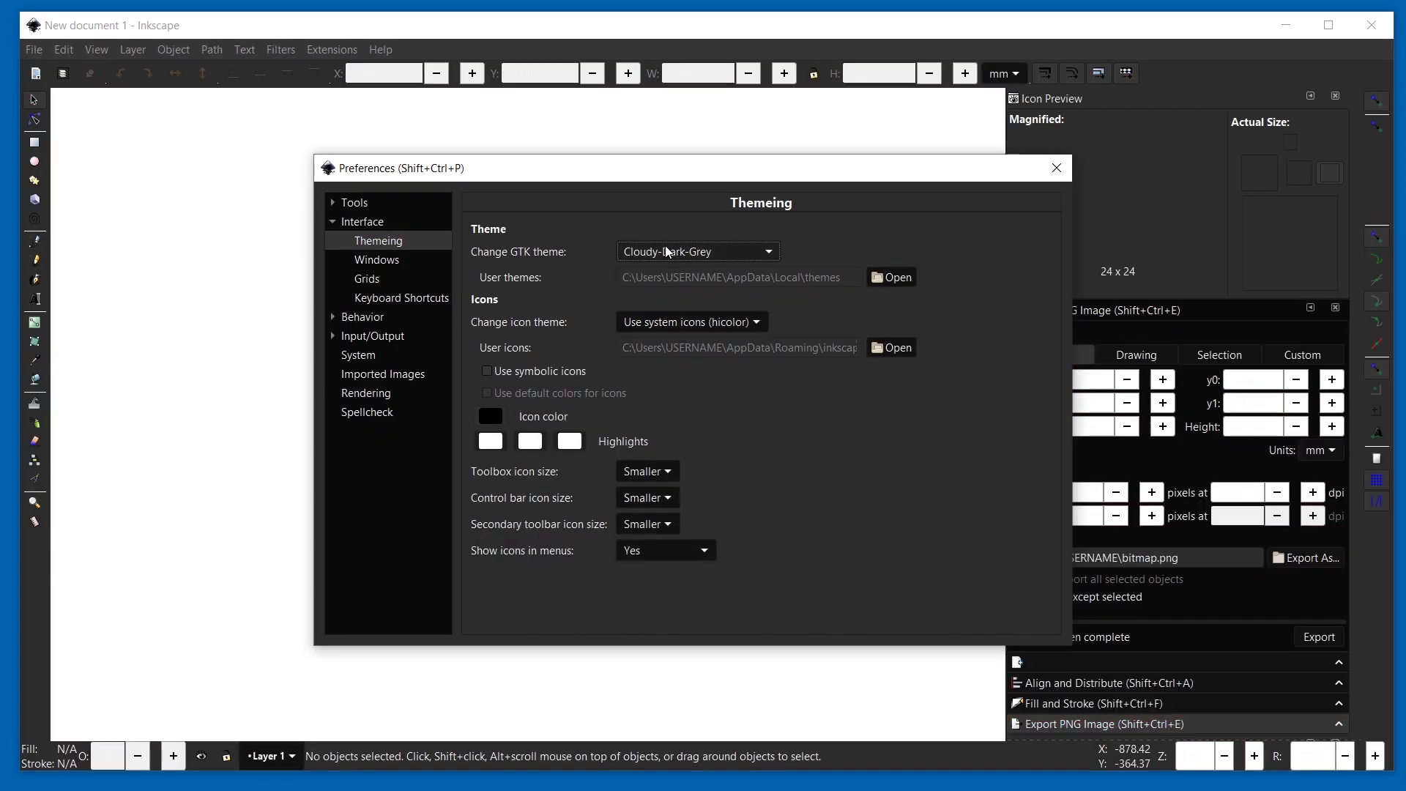
scroll(668, 251, down, 4)
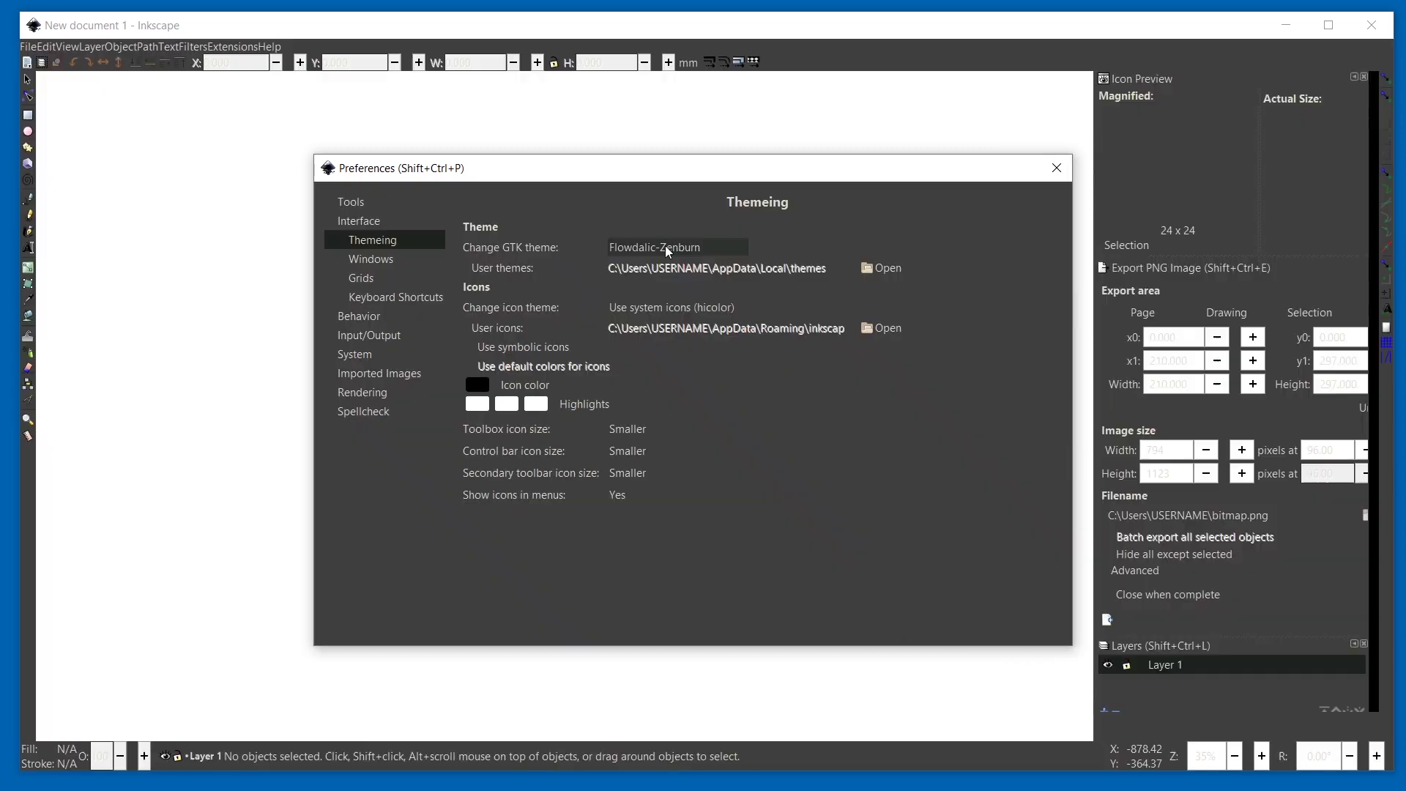
scroll(668, 252, down, 3)
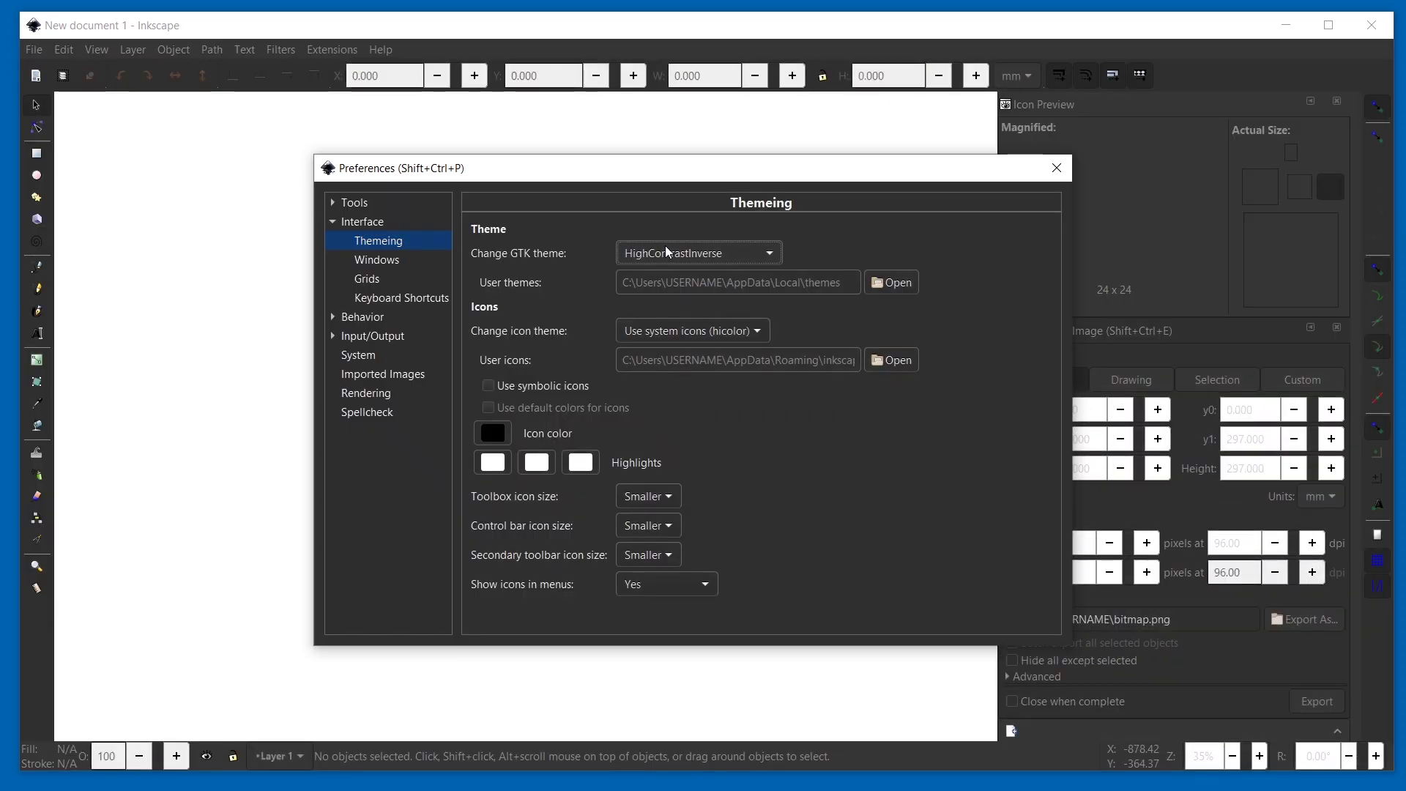
scroll(668, 252, down, 3)
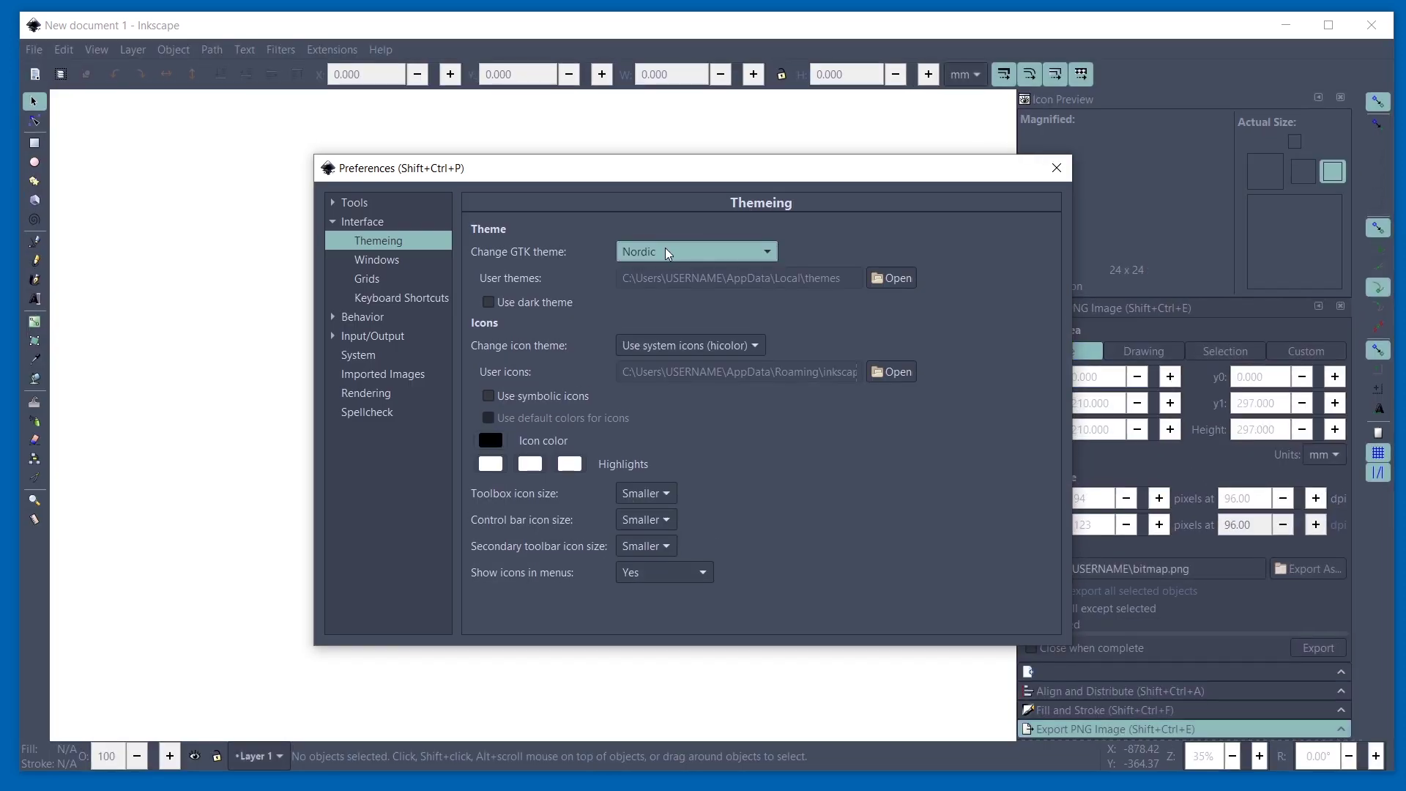
scroll(669, 252, down, 3)
click(671, 253)
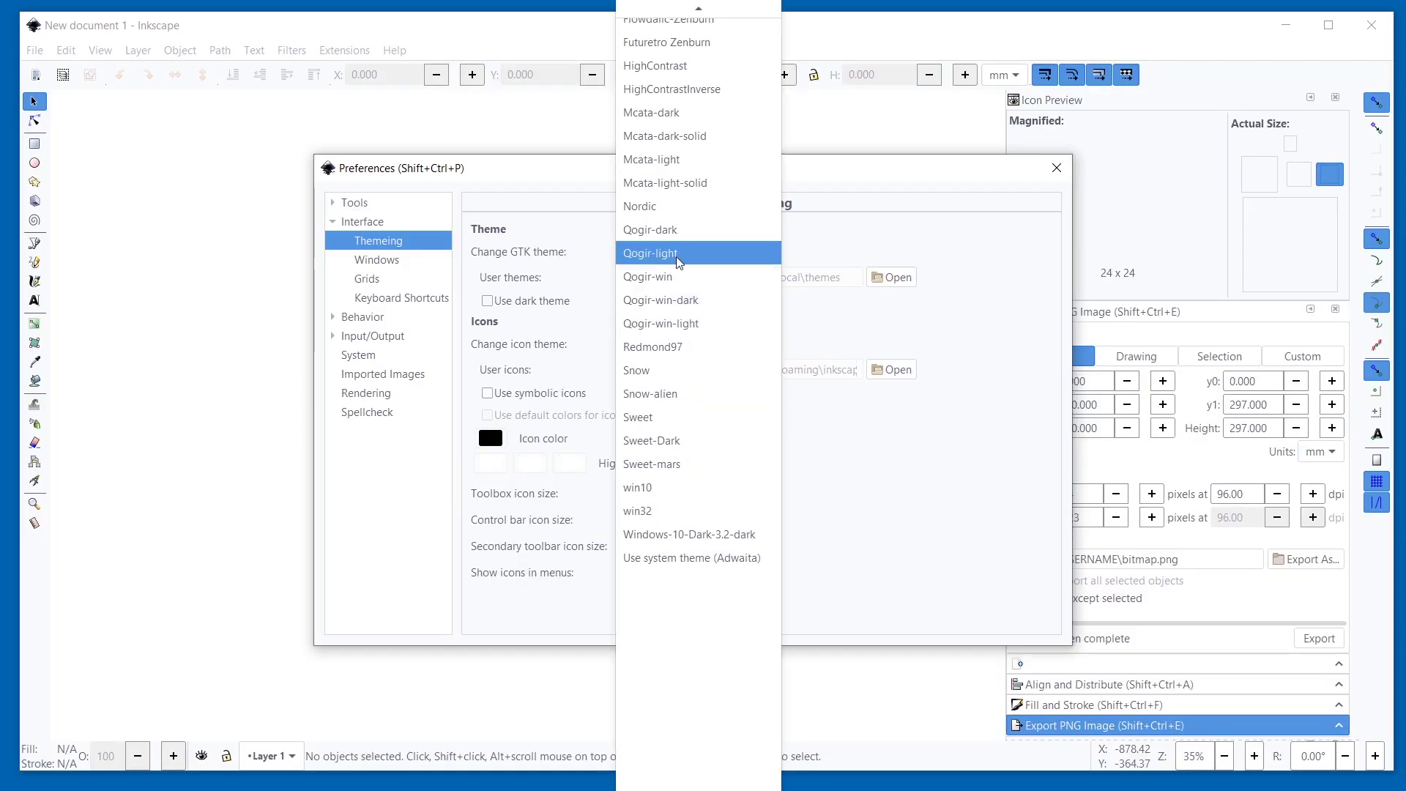
click(679, 256)
- Set the GTK theme back to 'Use system theme (Adwaita)'
scroll(679, 257, down, 3)
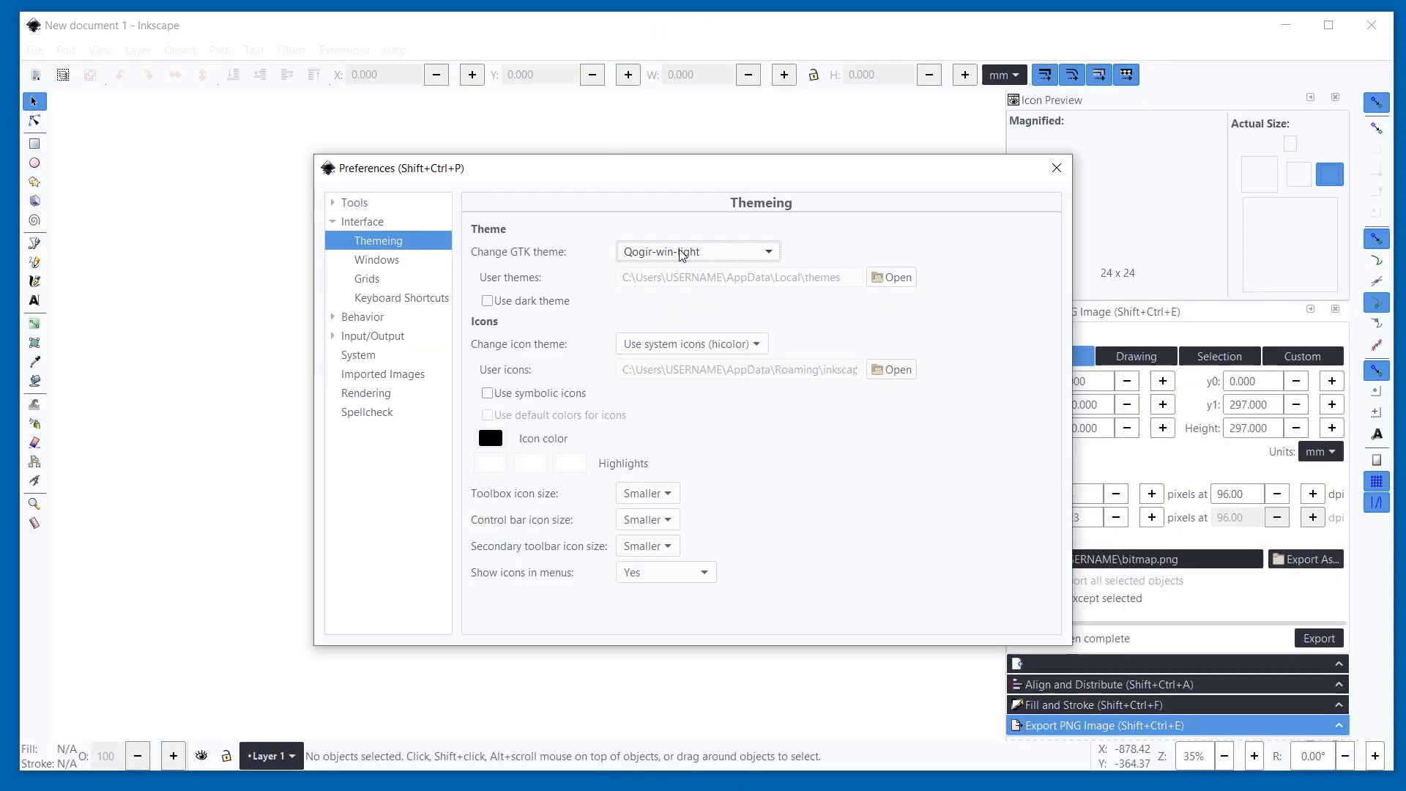
scroll(679, 252, down, 2)
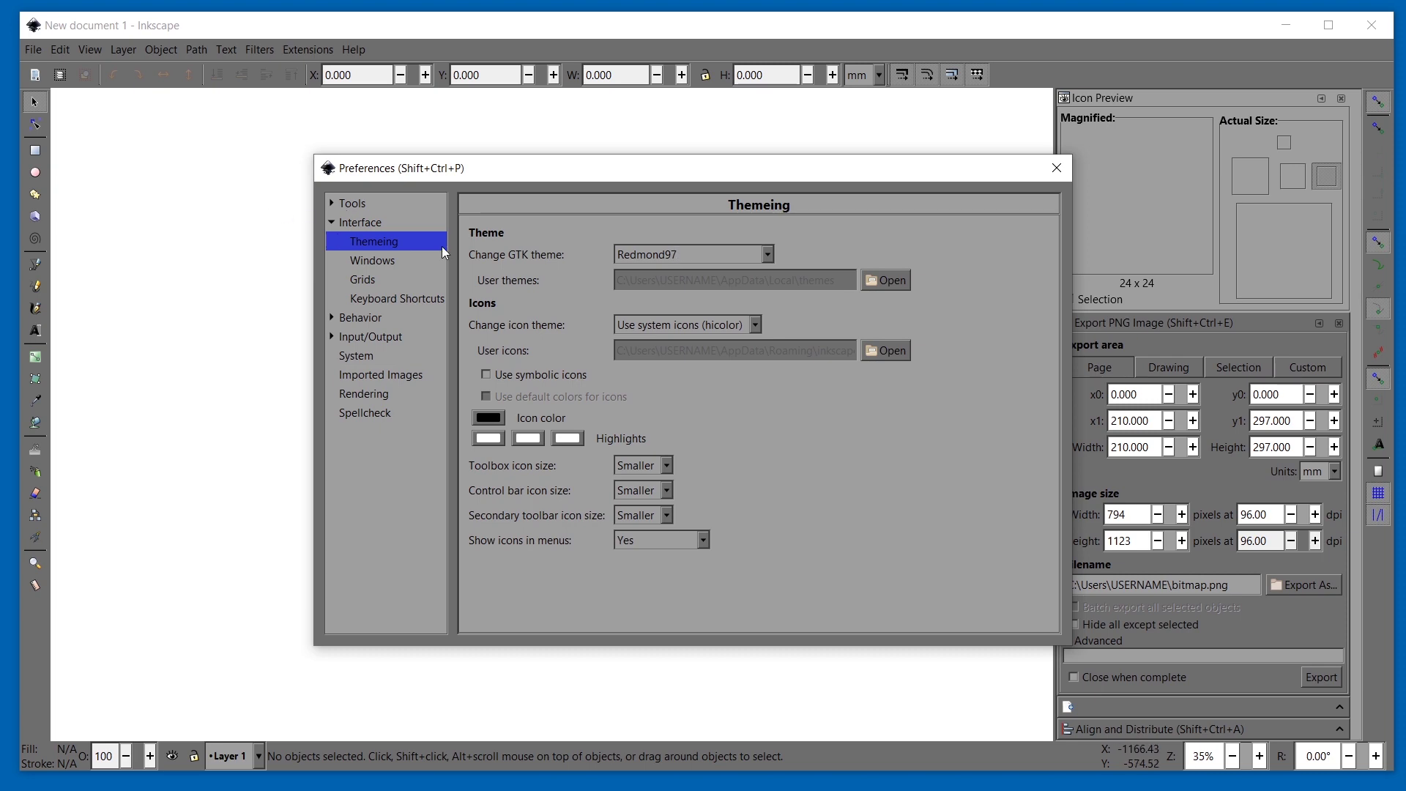
scroll(692, 252, down, 4)
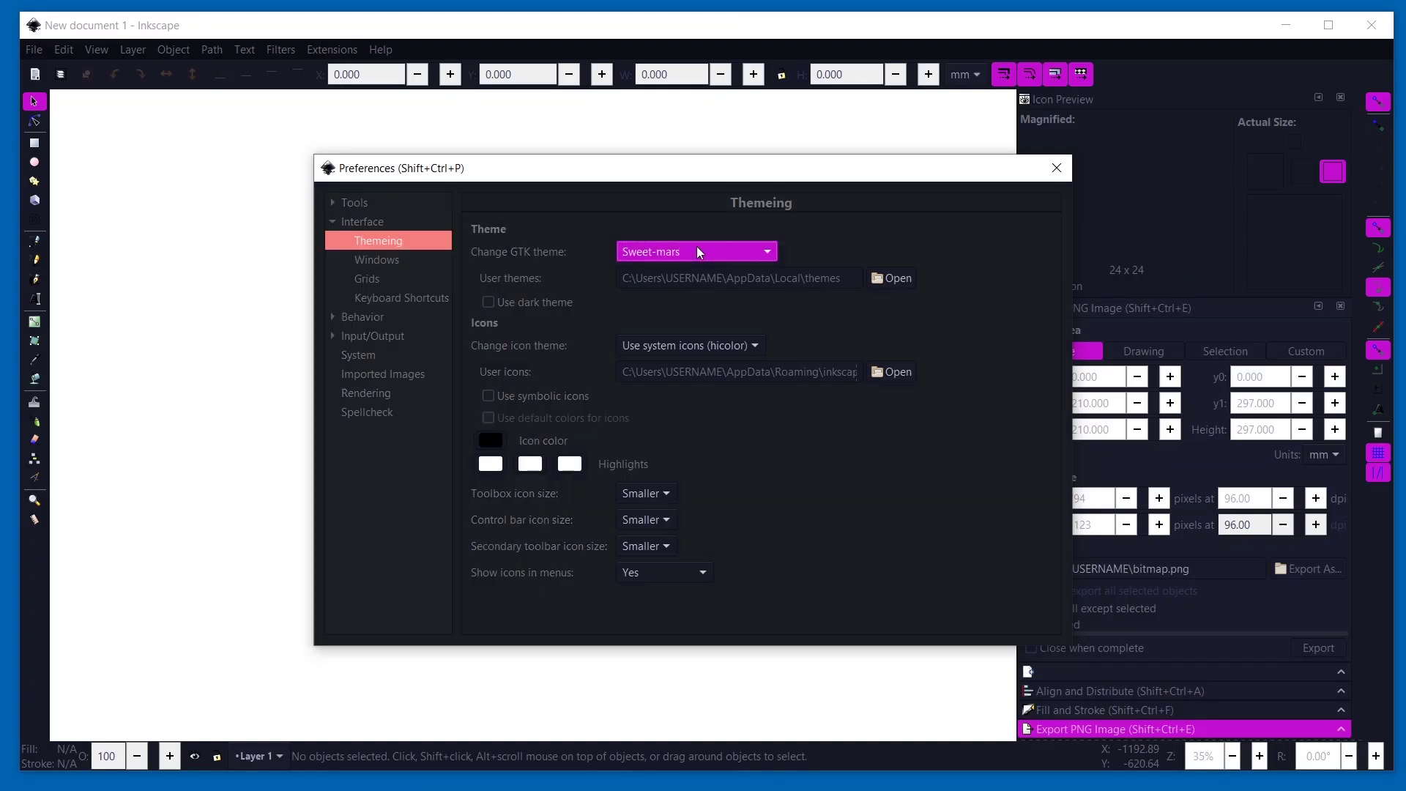
scroll(694, 249, down, 2)
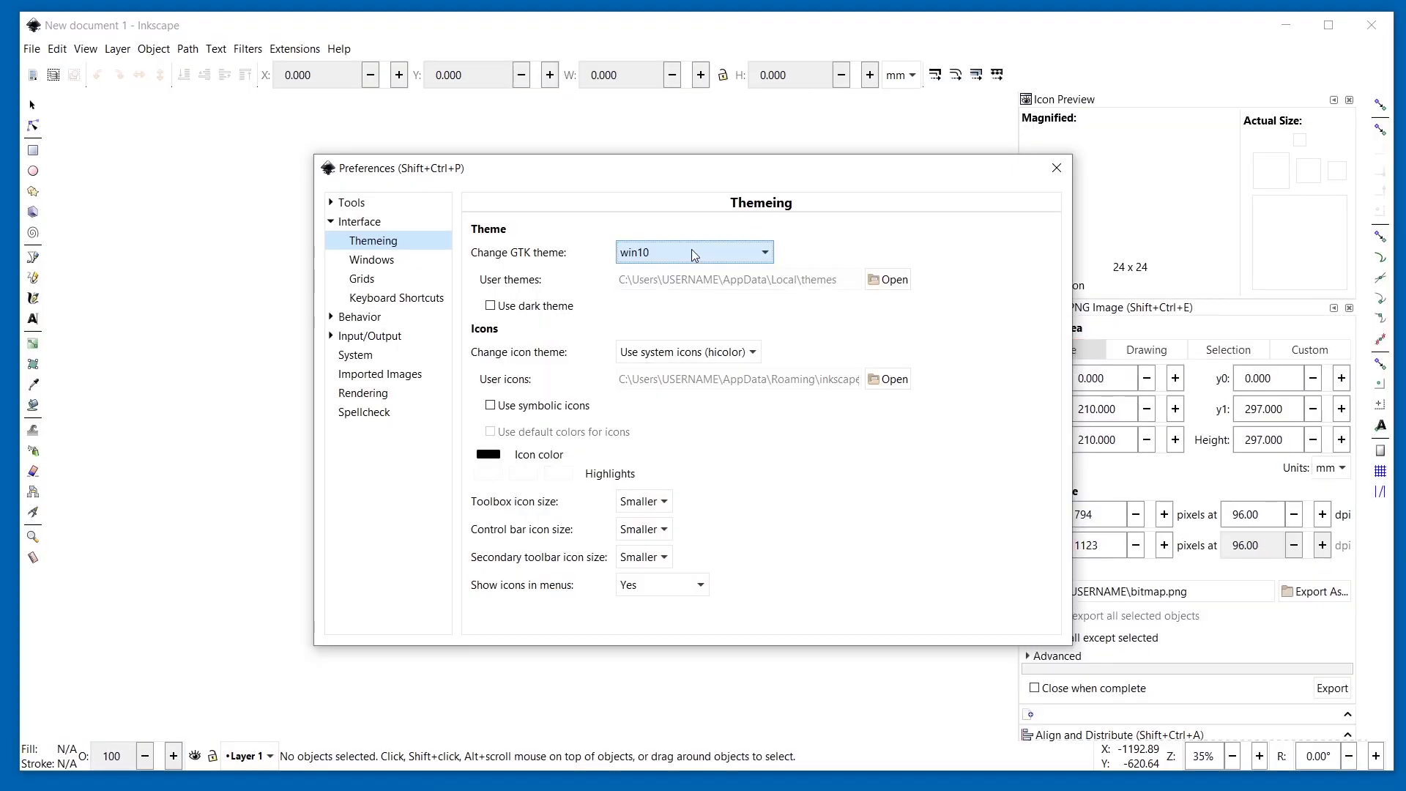
scroll(692, 249, down, 1)
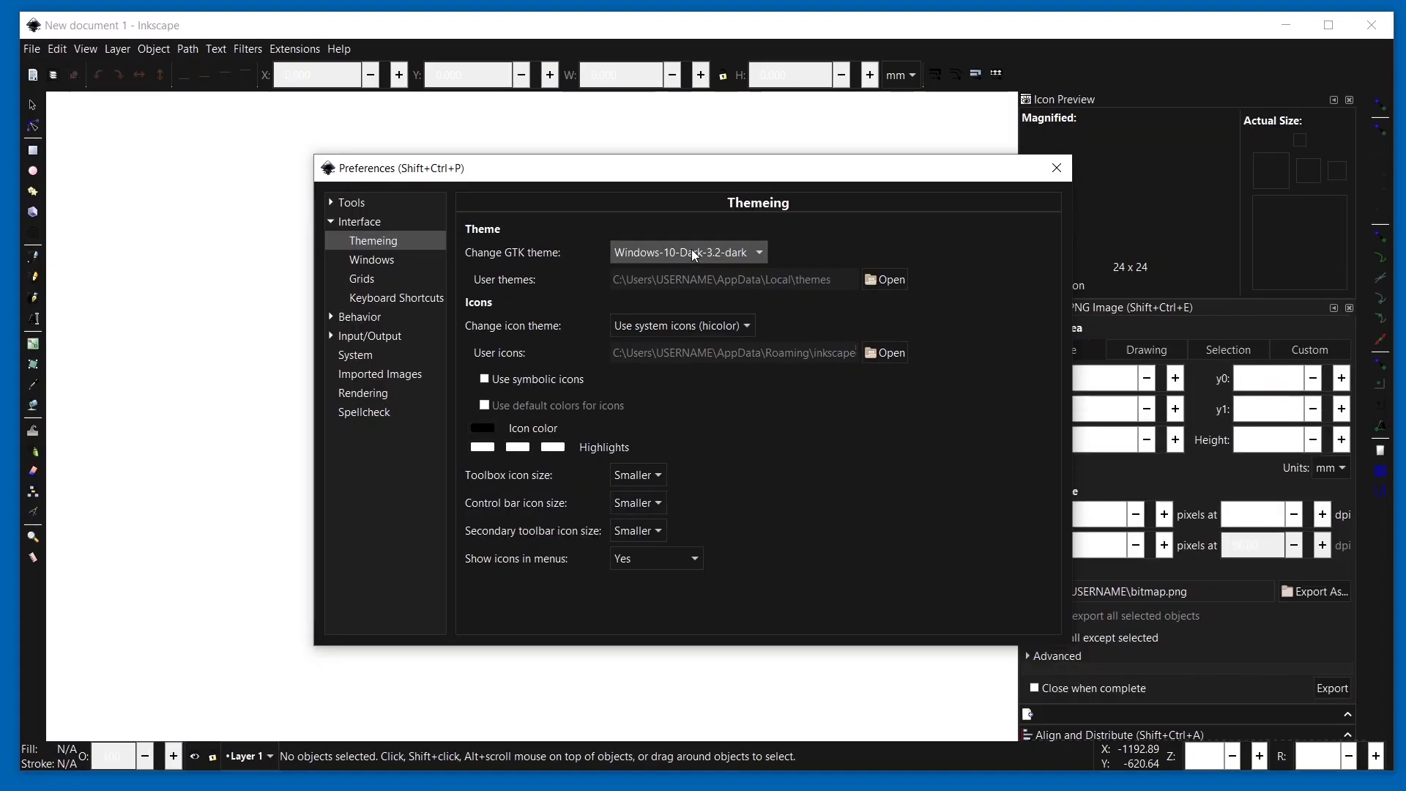
scroll(694, 252, down, 1)
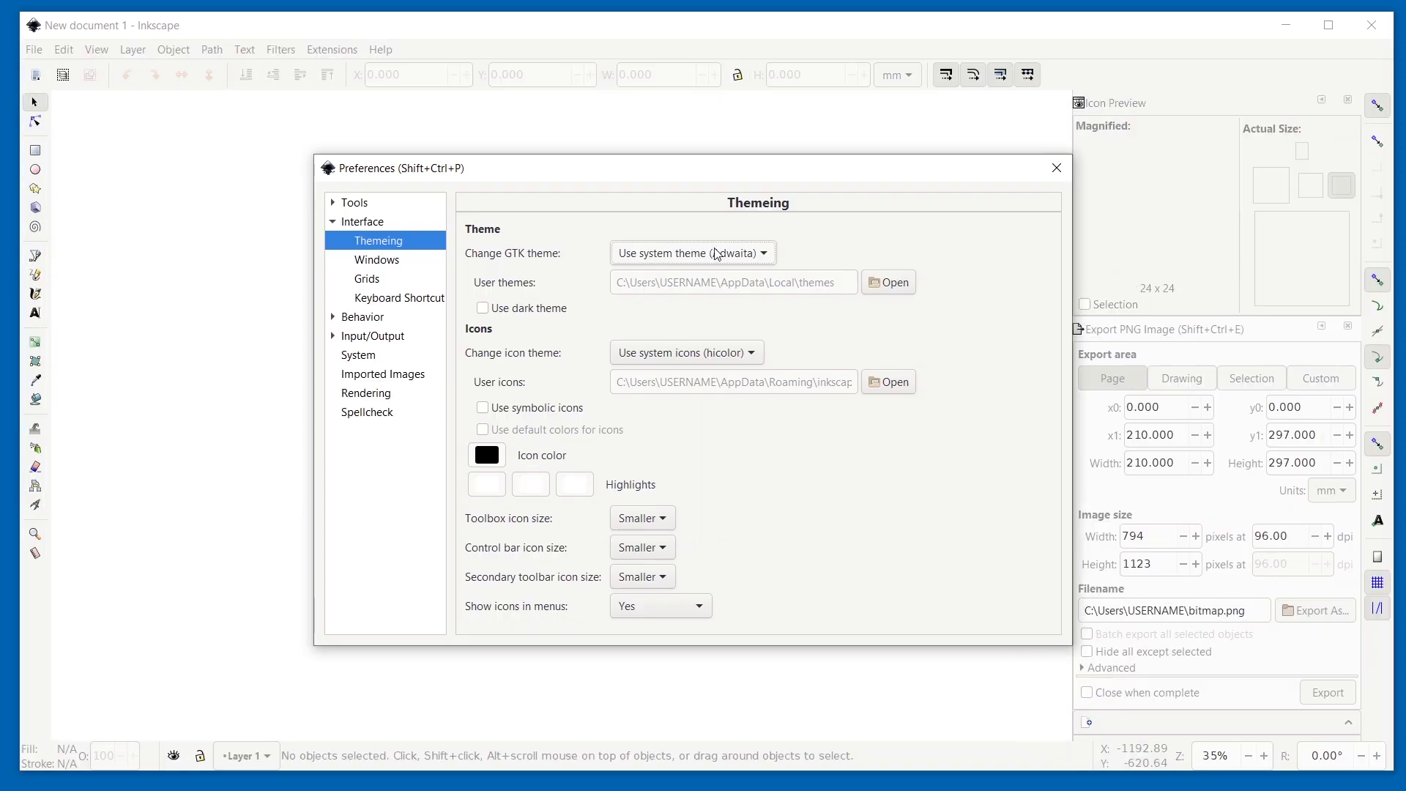
scroll(717, 253, up, 1)
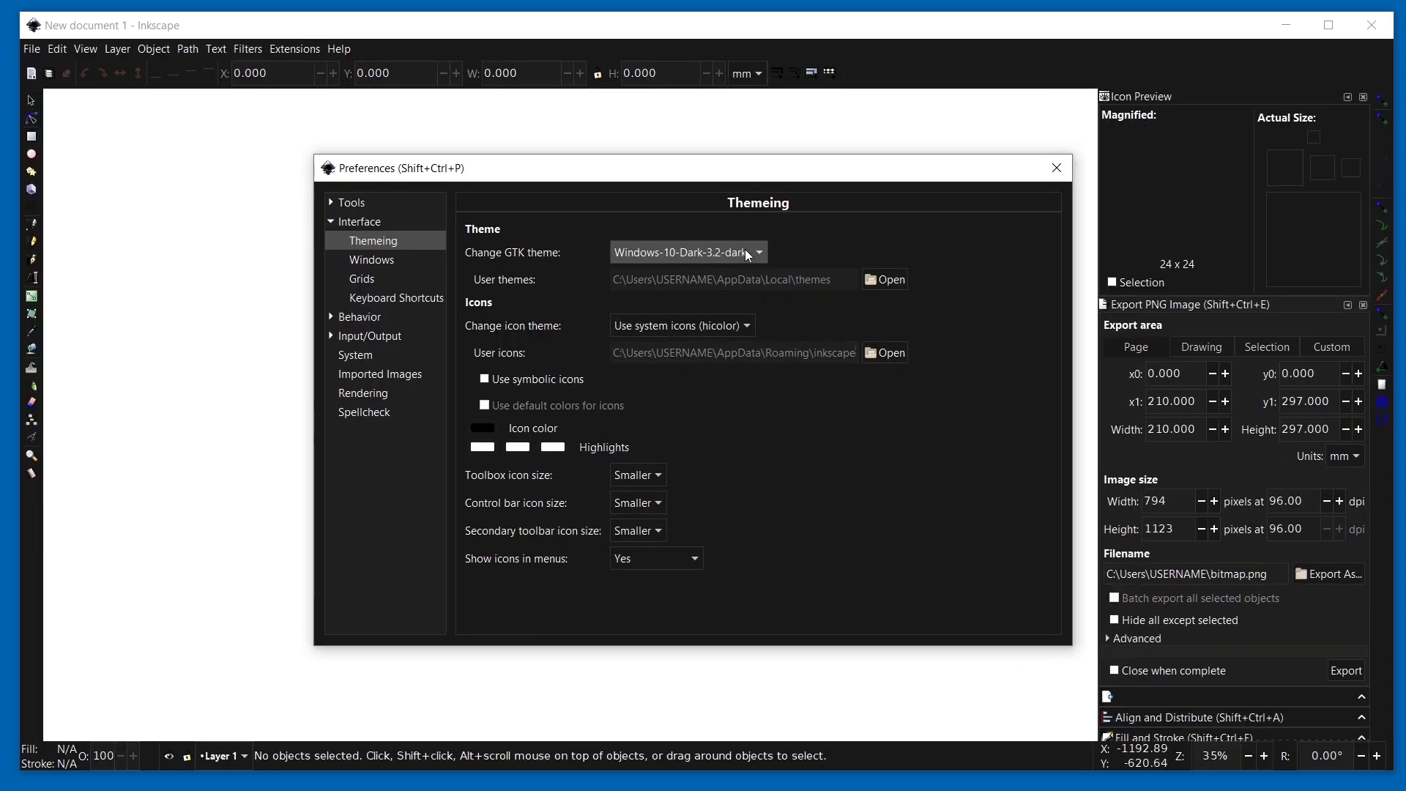
click(745, 252)
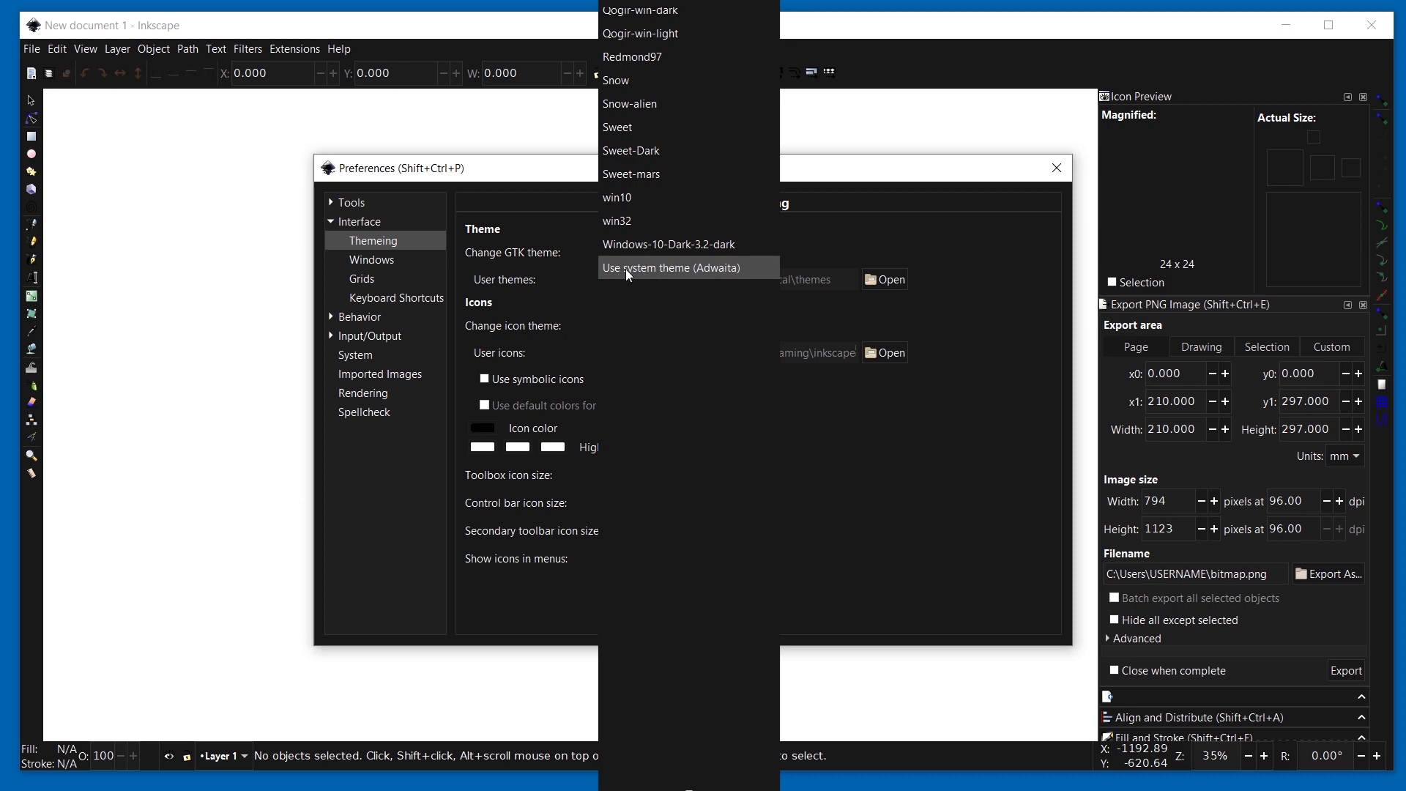
click(662, 269)
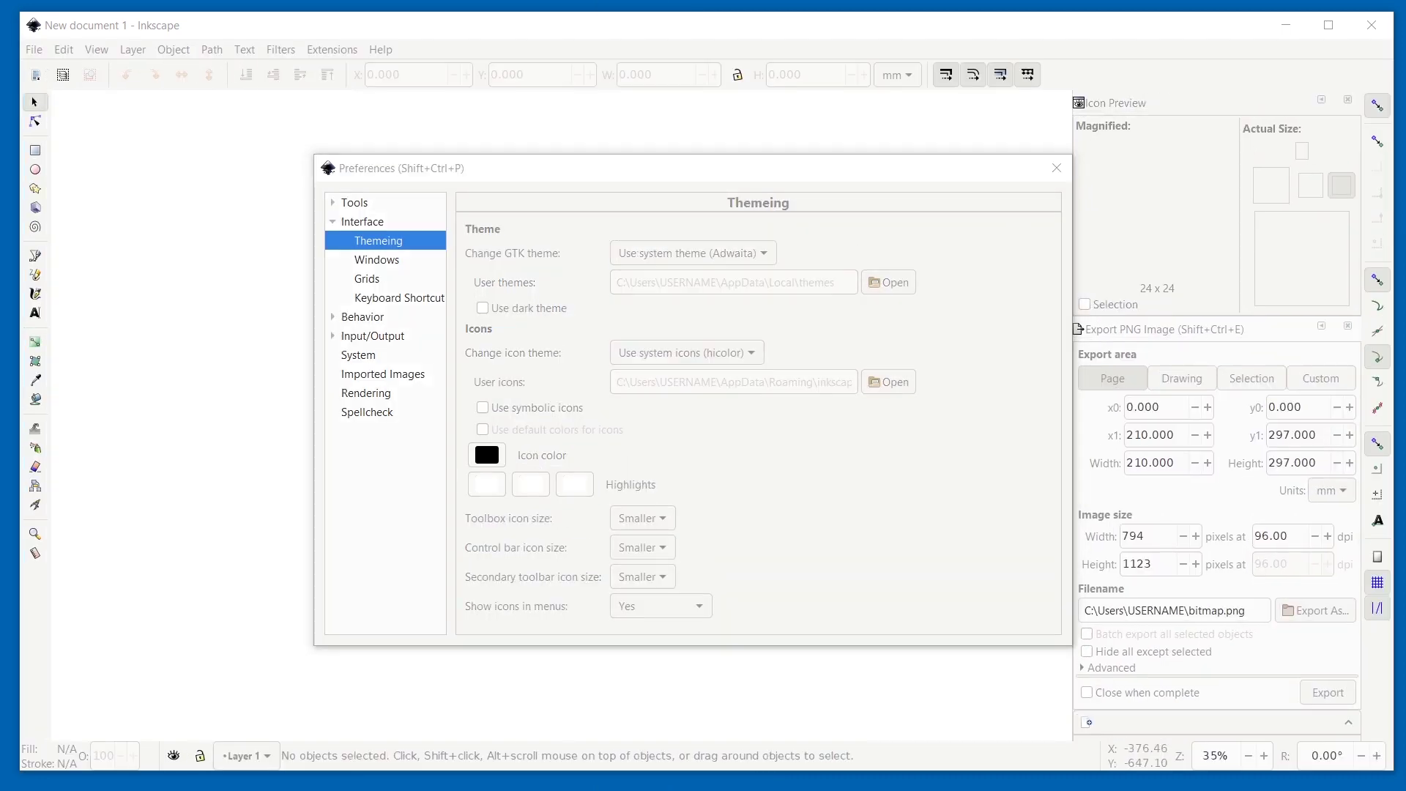
- Bring up Chrome on the B00merang-Project/Windows-10 repo and follow its b00merang.weebly.com link
key(alt+Tab)
drag(395, 93, 409, 65)
scroll(570, 295, up, 6)
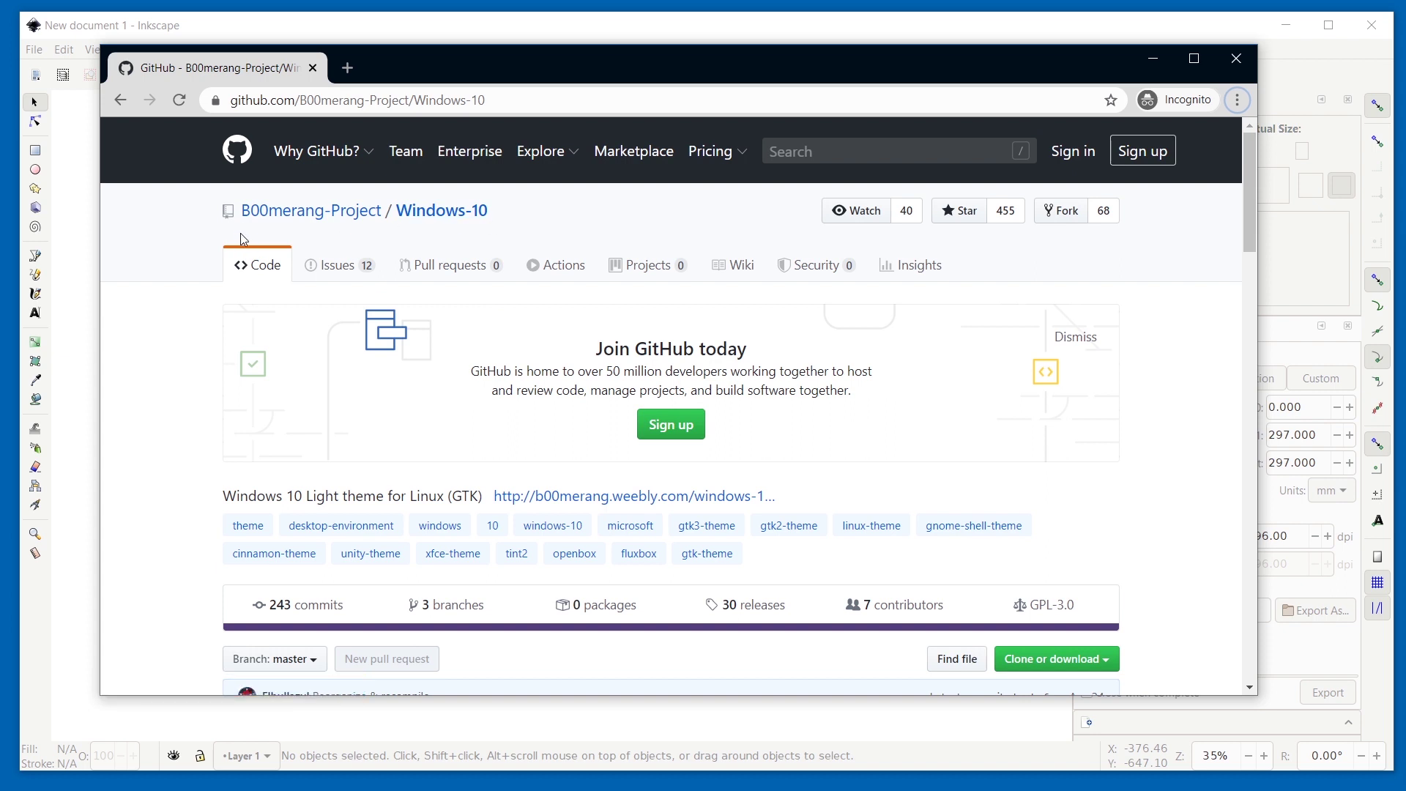
mouse_move(342, 222)
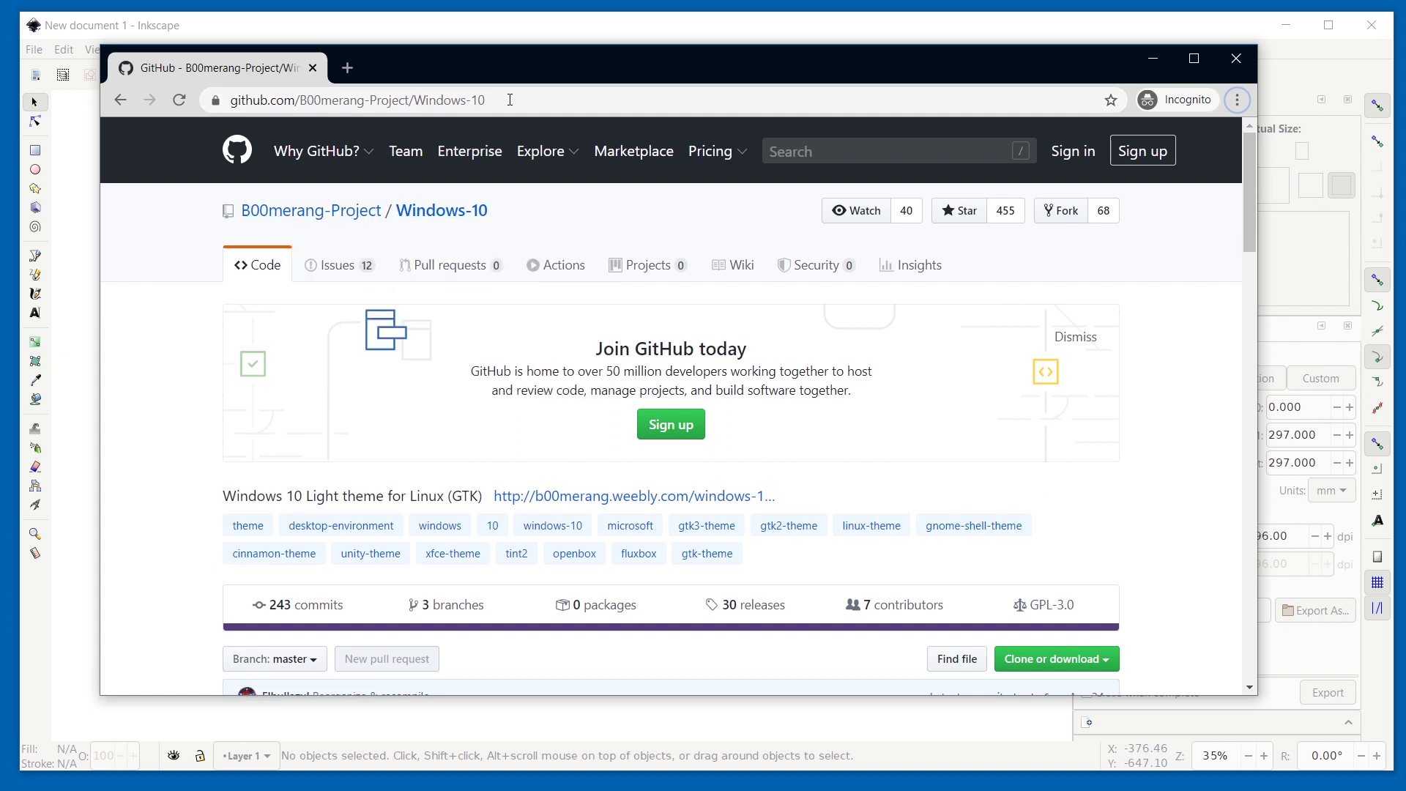
scroll(775, 277, down, 6)
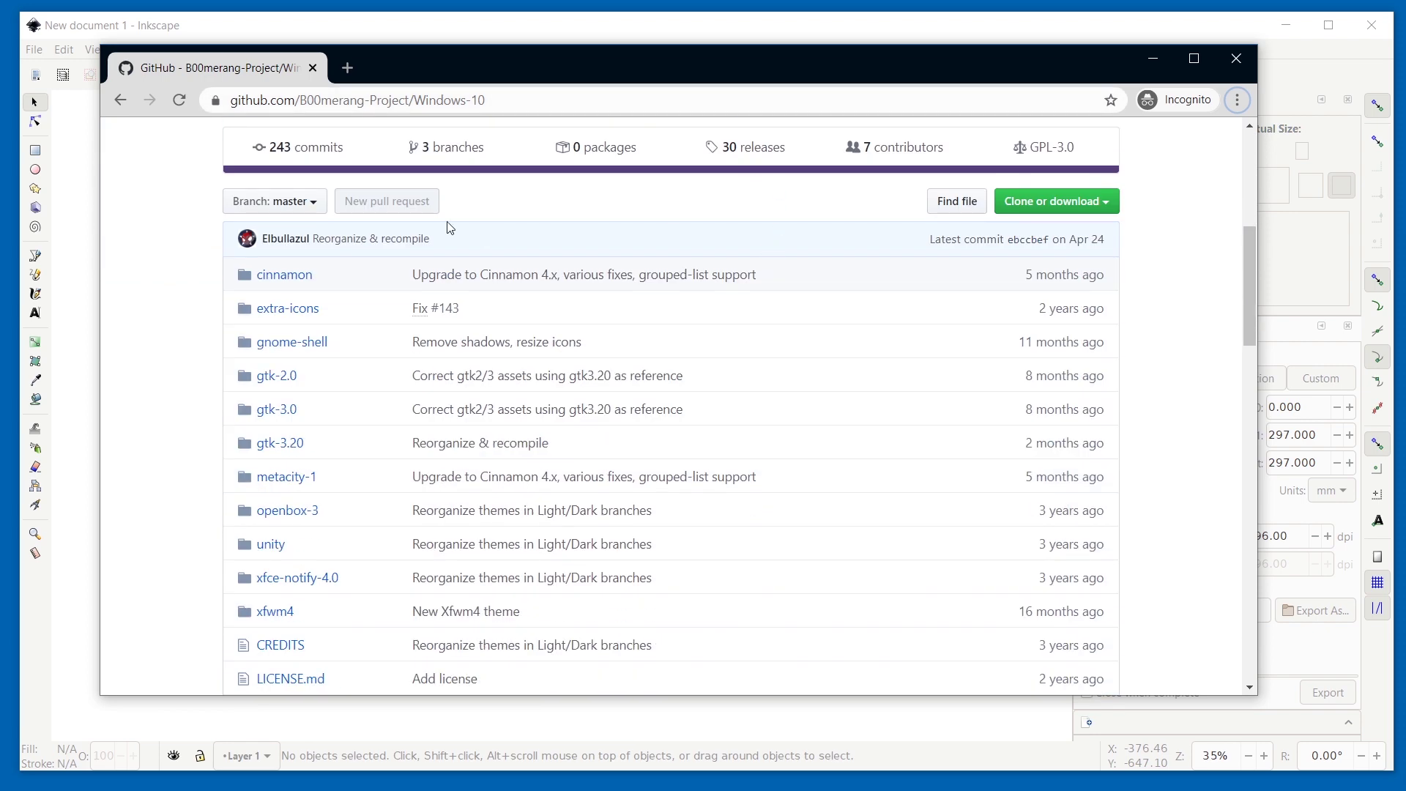
scroll(733, 249, up, 6)
scroll(586, 293, down, 1)
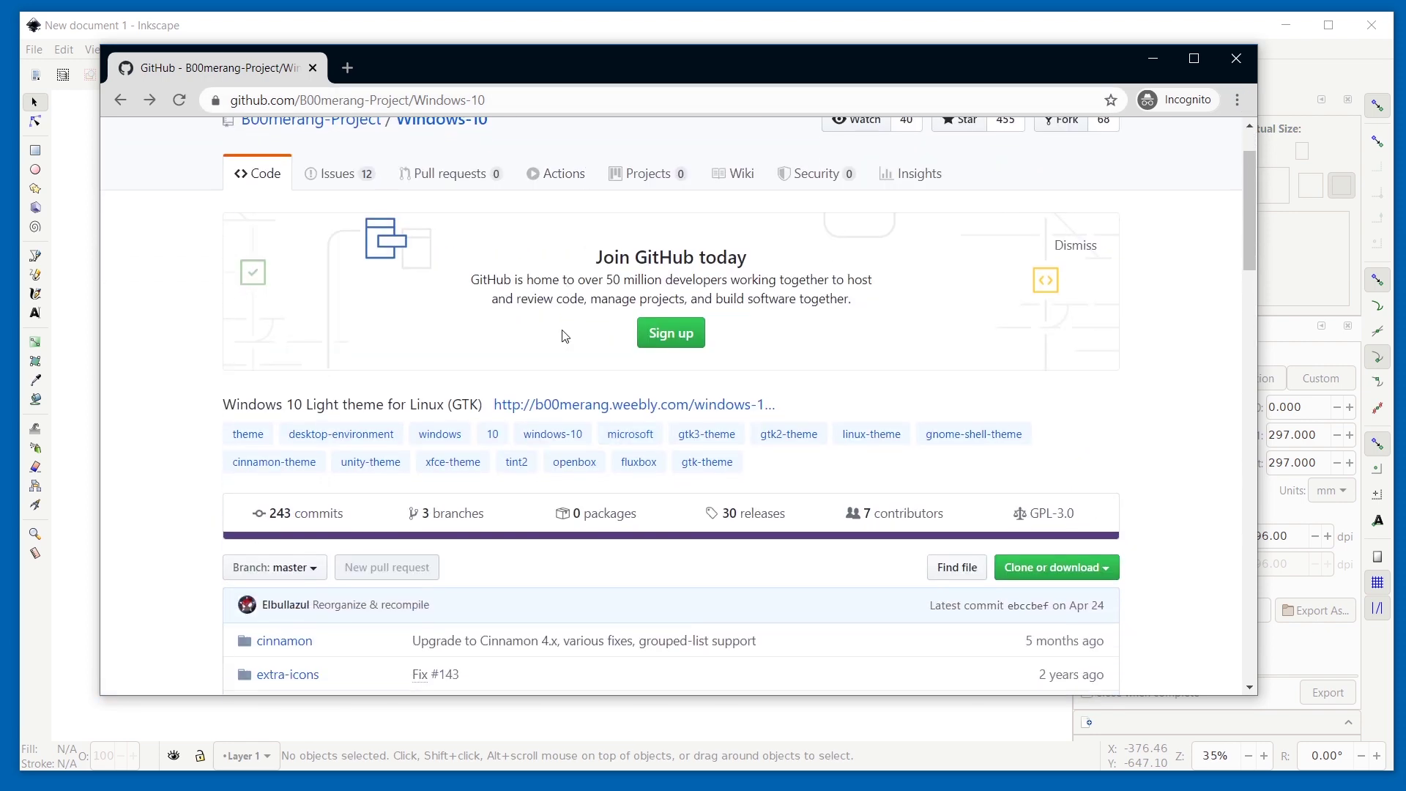
click(654, 408)
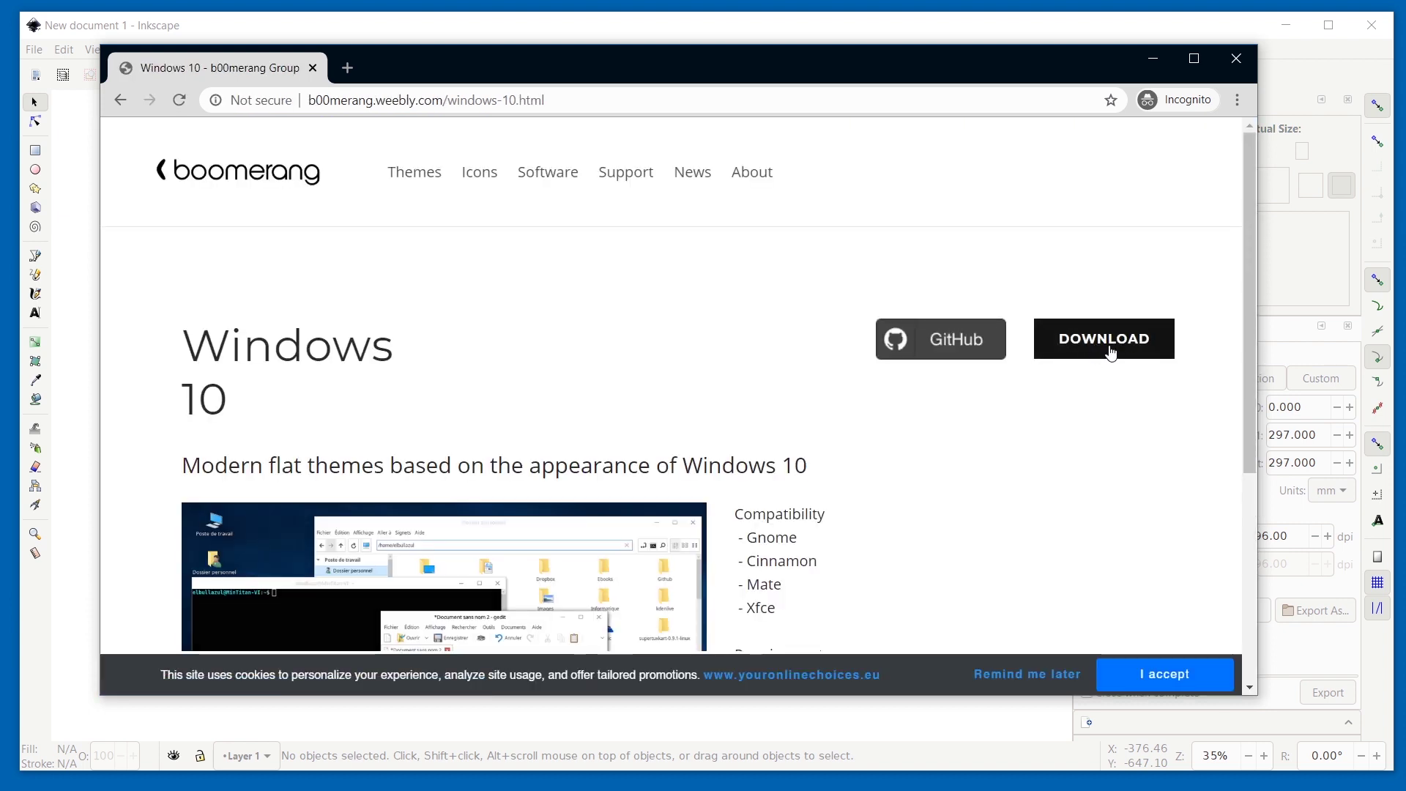
- Open the theme's Pling download page and list its downloadable files
click(1109, 348)
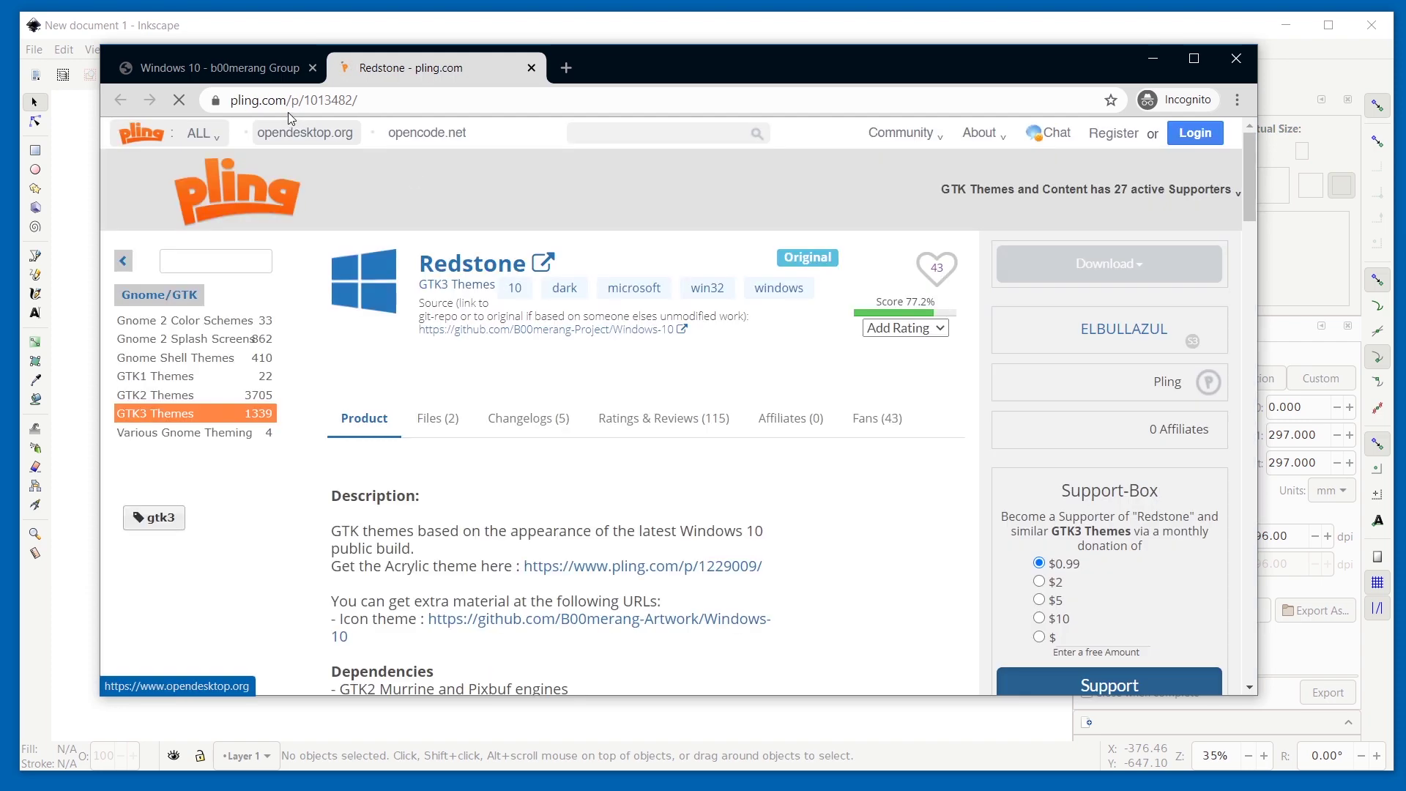
scroll(1144, 688, down, 20)
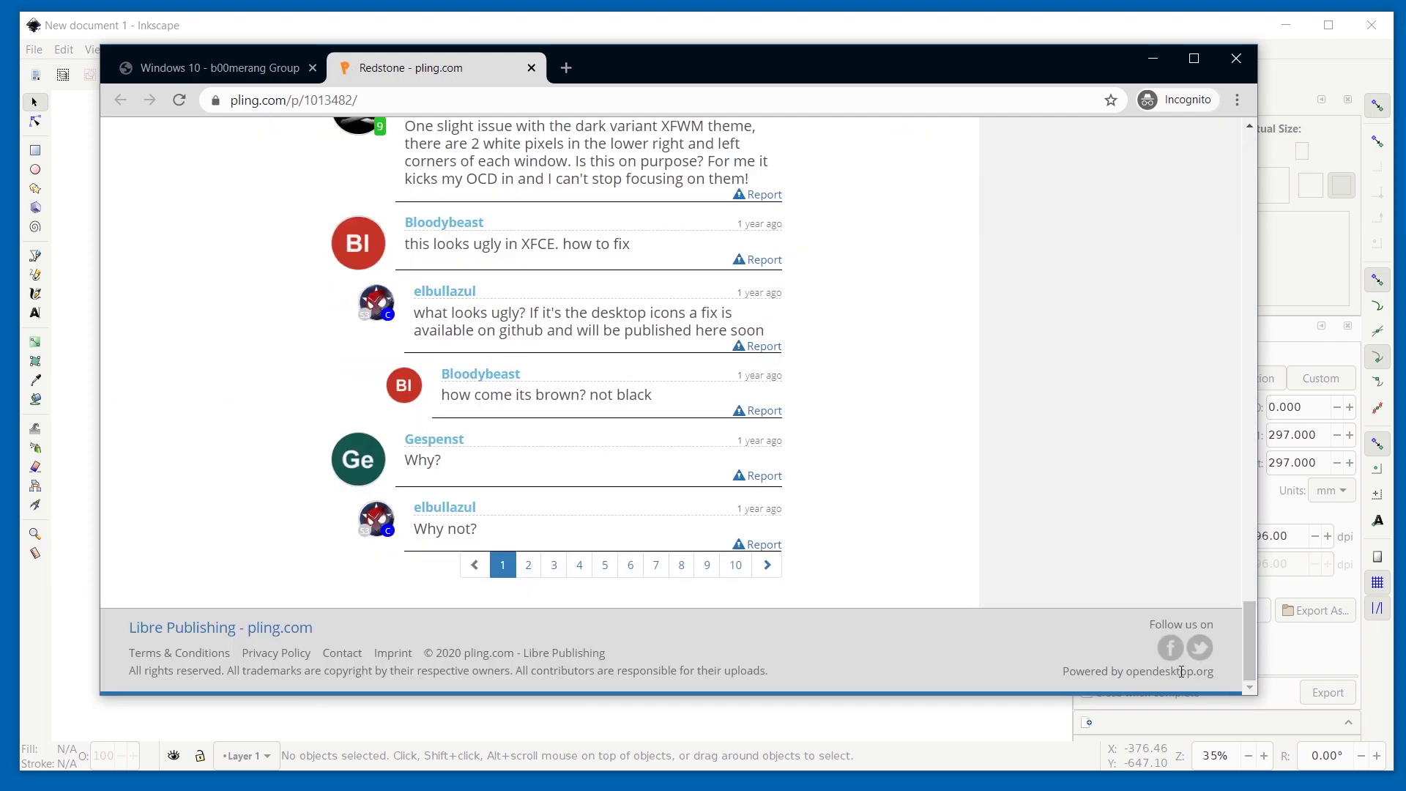
drag(1241, 670, 1205, 210)
scroll(1205, 210, down, 3)
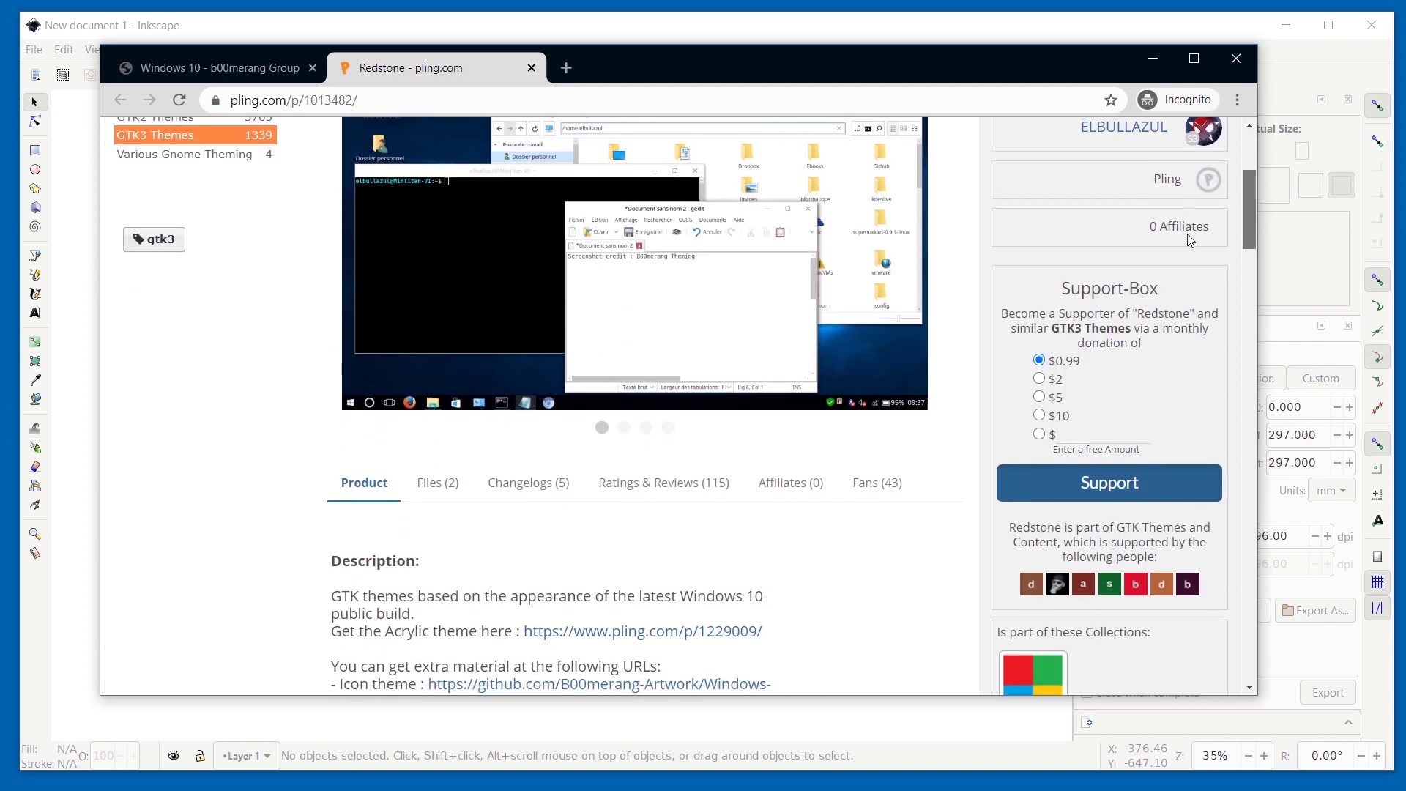
click(436, 494)
scroll(410, 483, down, 2)
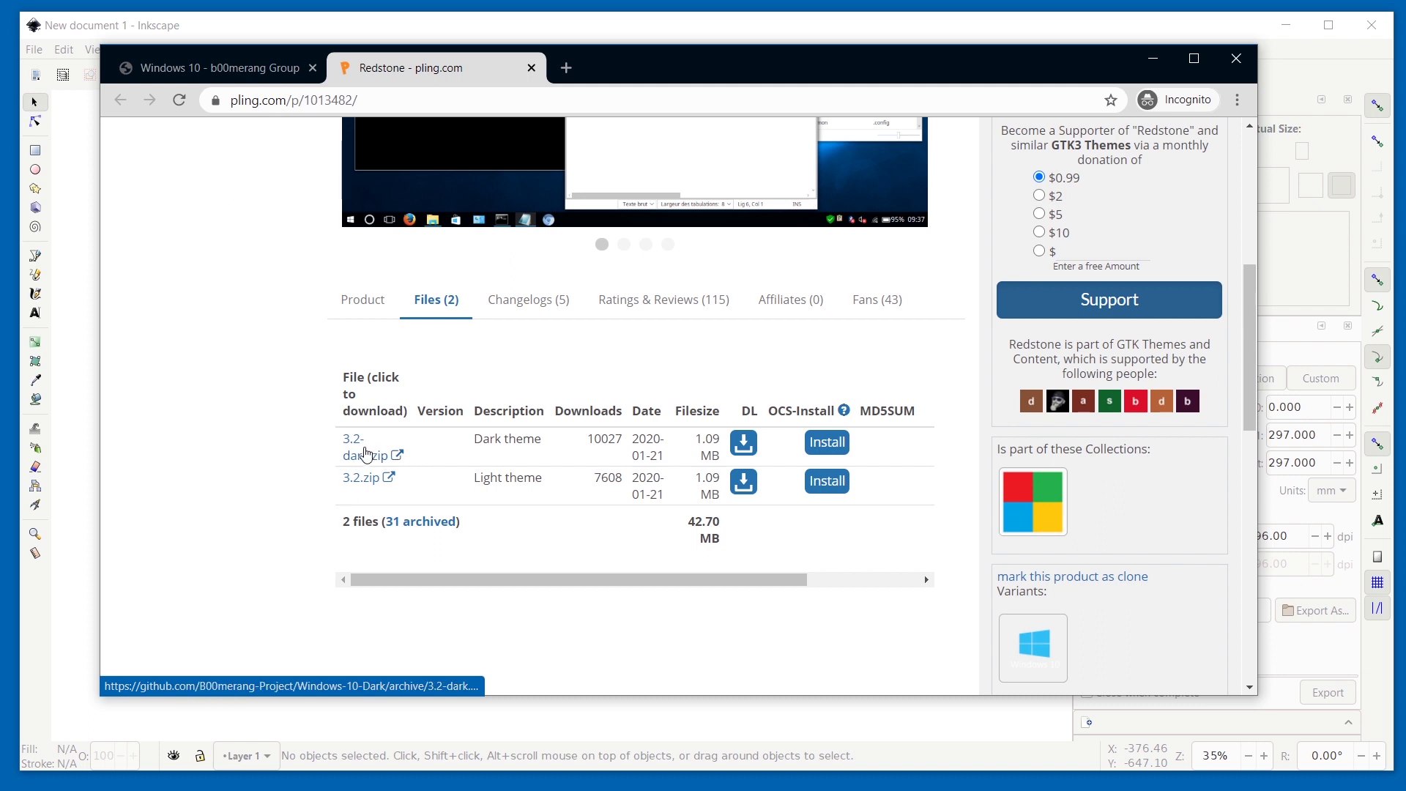
- Save Windows-10-Dark-3.2-dark.zip and Windows-10-3.2.zip into Downloads\hello
click(747, 448)
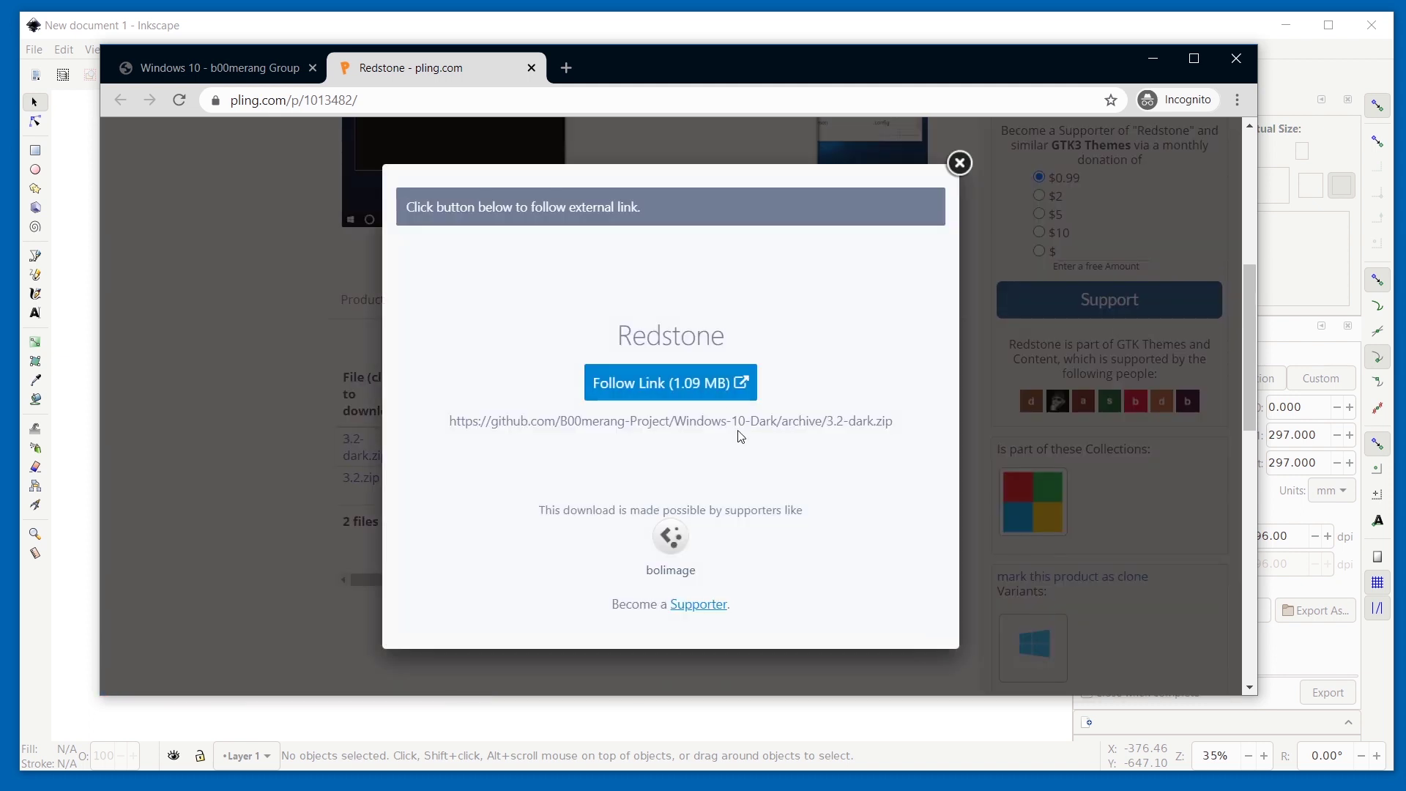
click(725, 383)
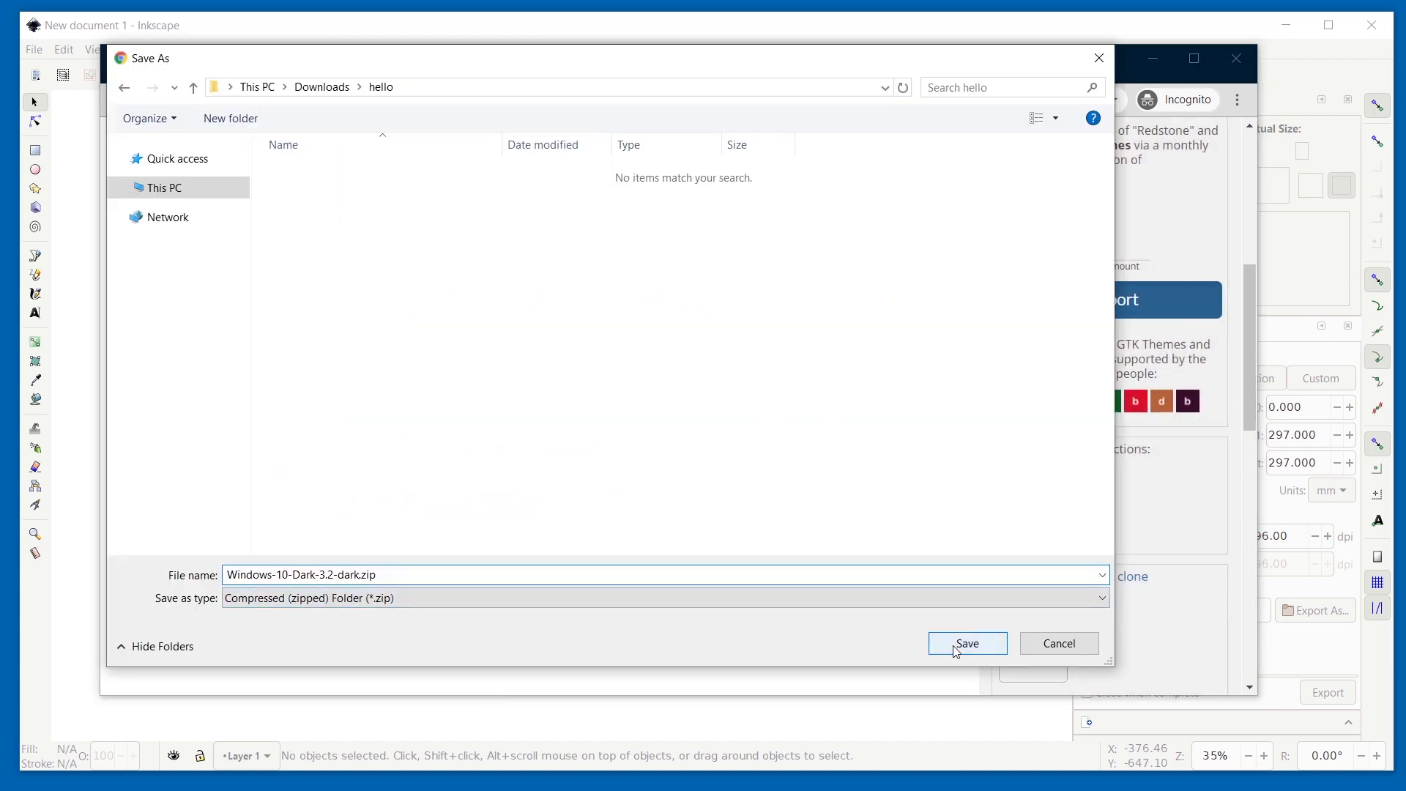
click(954, 647)
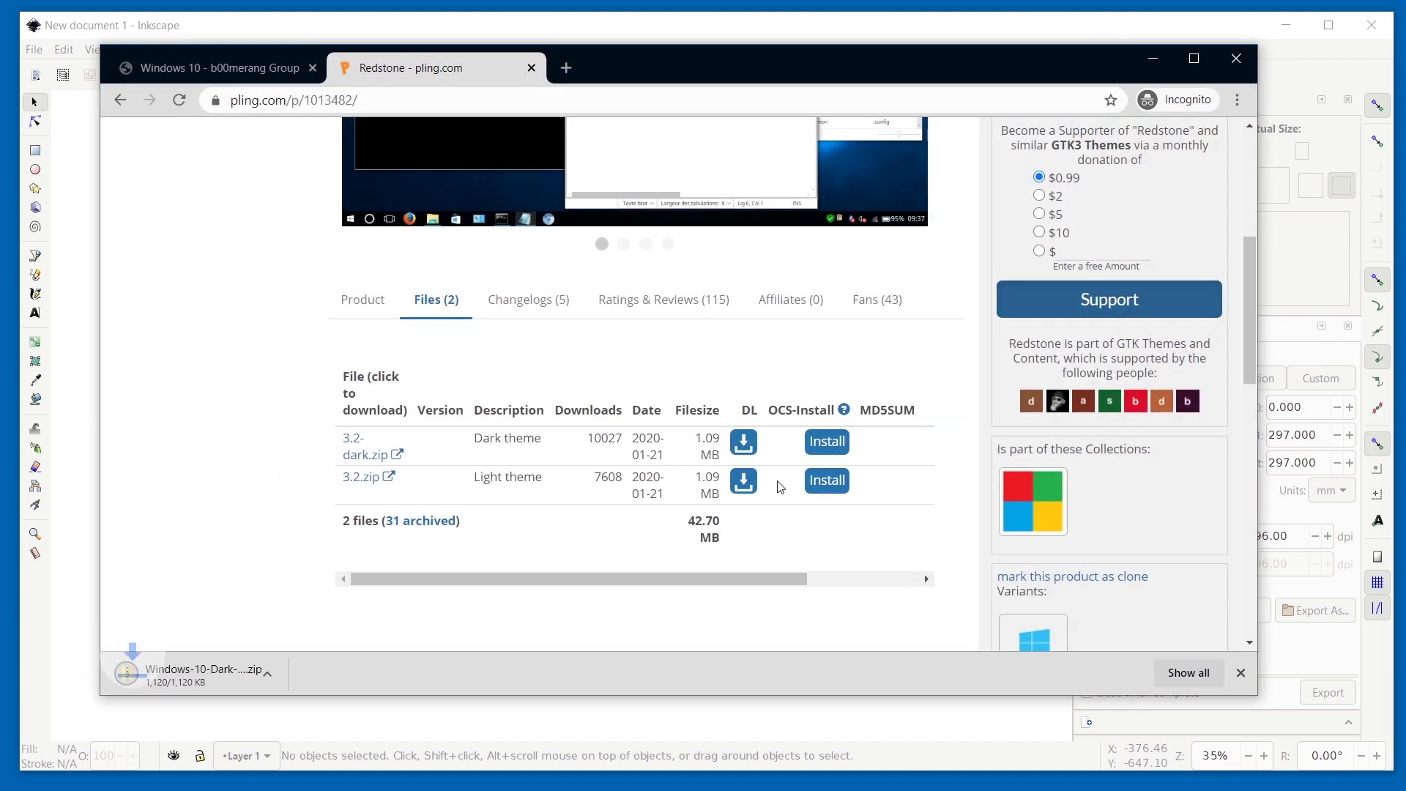
click(759, 485)
click(721, 360)
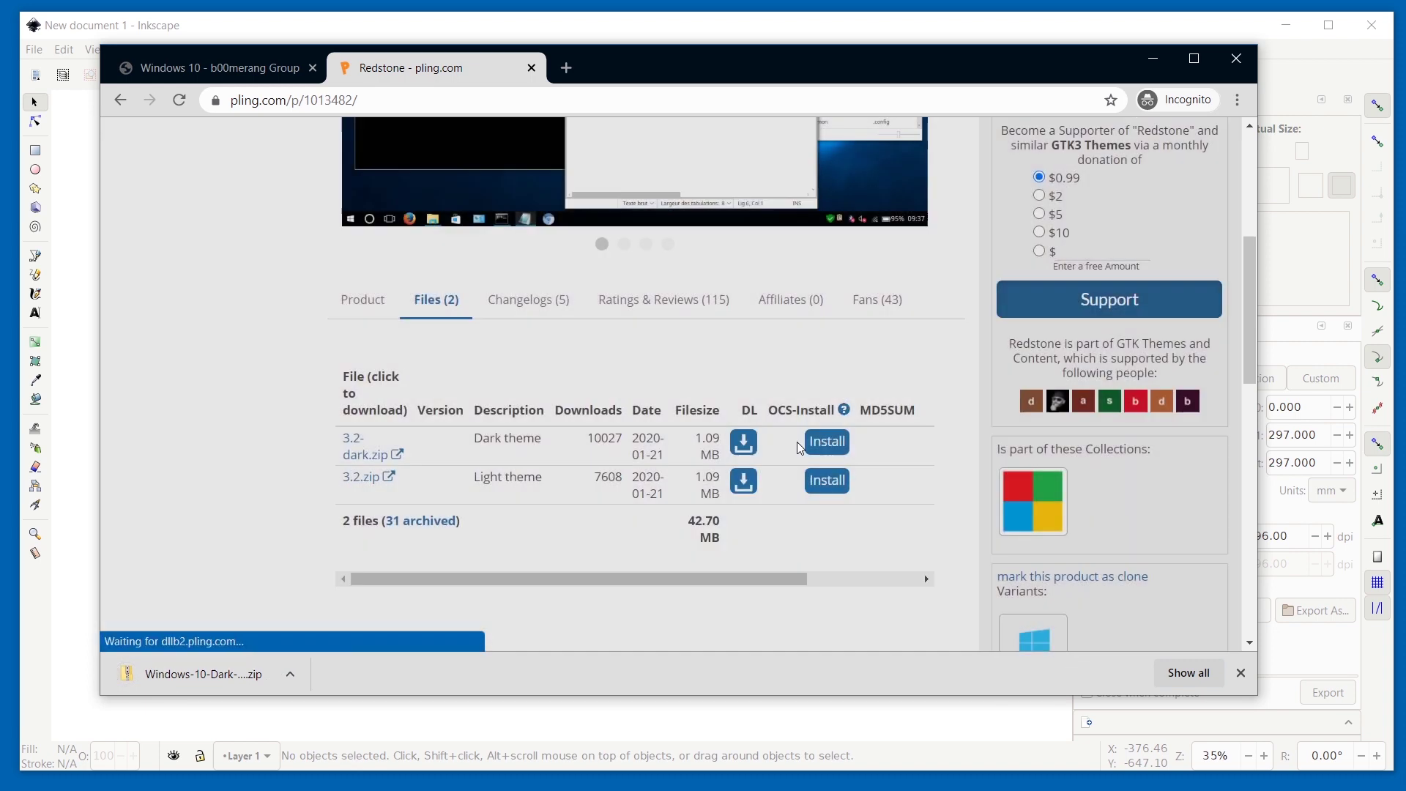
click(967, 643)
- Look over the Windows-10 repo's releases, their assets, and the Clone or download options
key(ctrl+shift+Tab)
scroll(762, 411, down, 2)
click(763, 339)
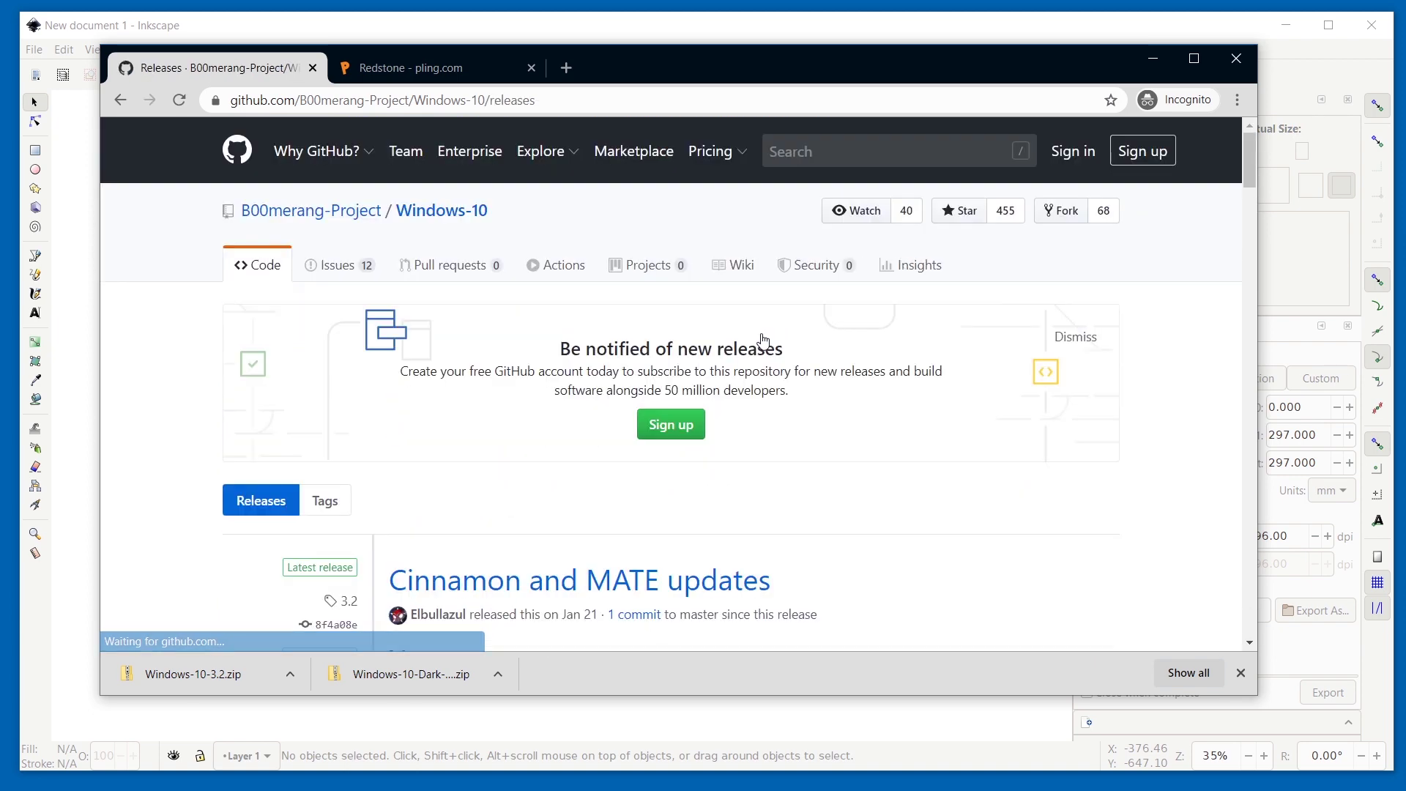
scroll(576, 315, down, 5)
click(431, 375)
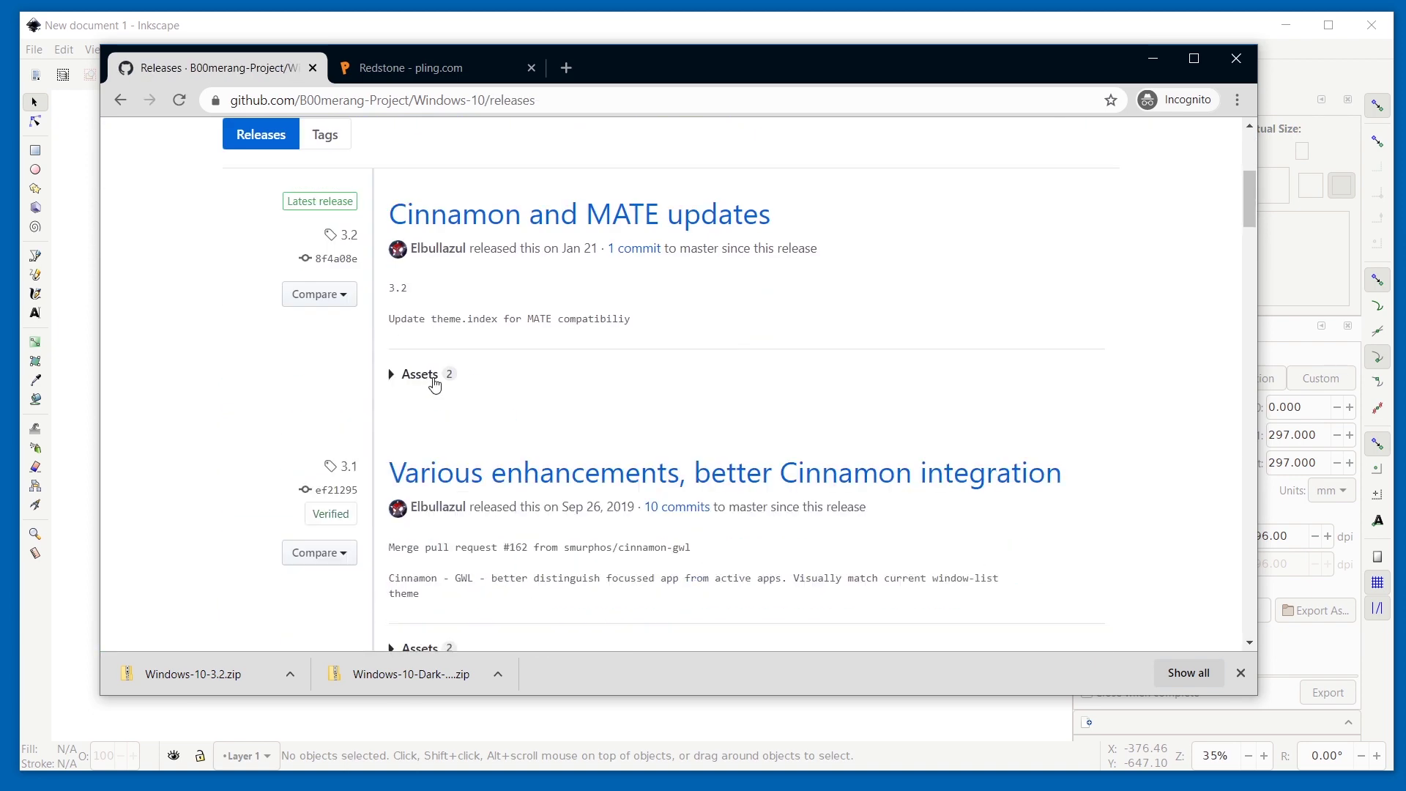
key(alt+Left)
click(1052, 392)
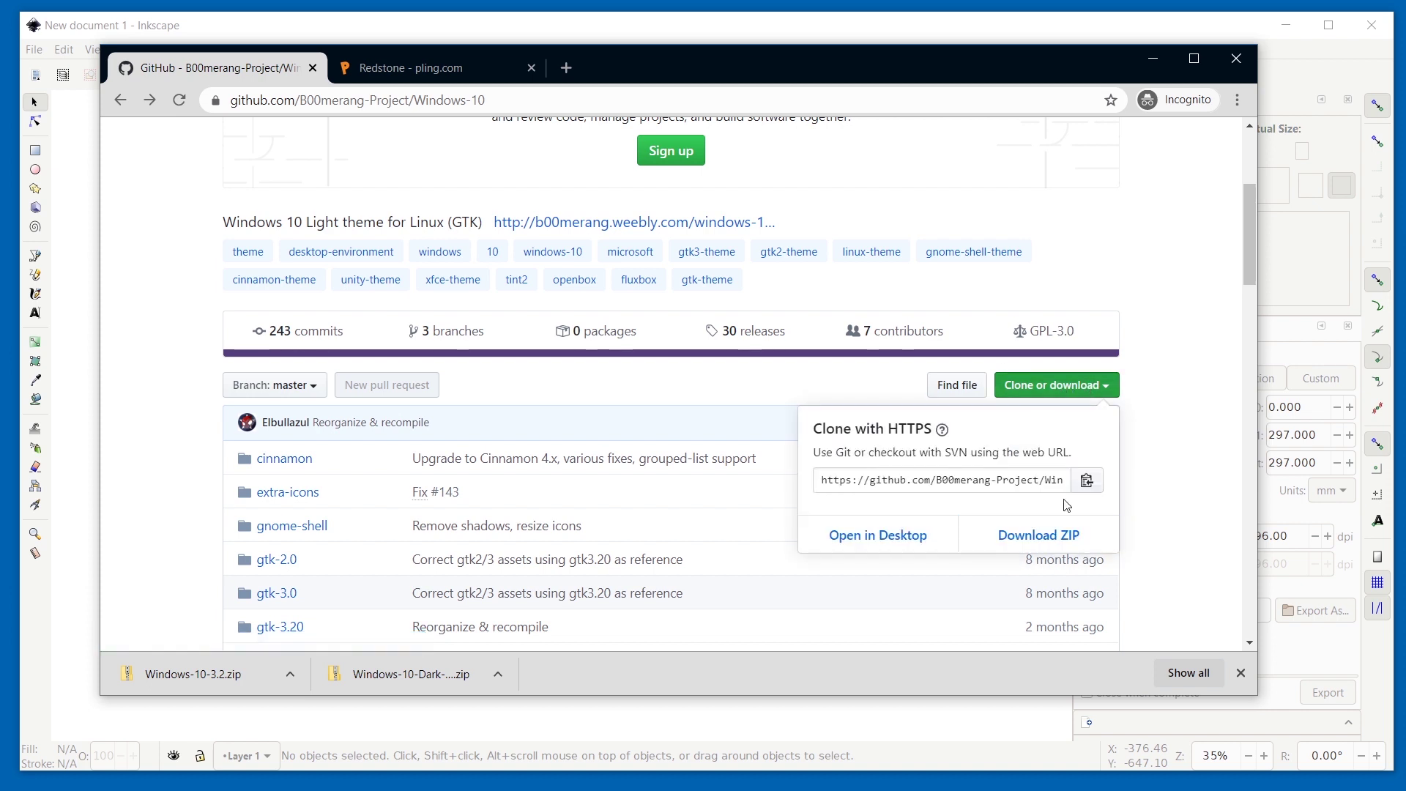
click(1110, 389)
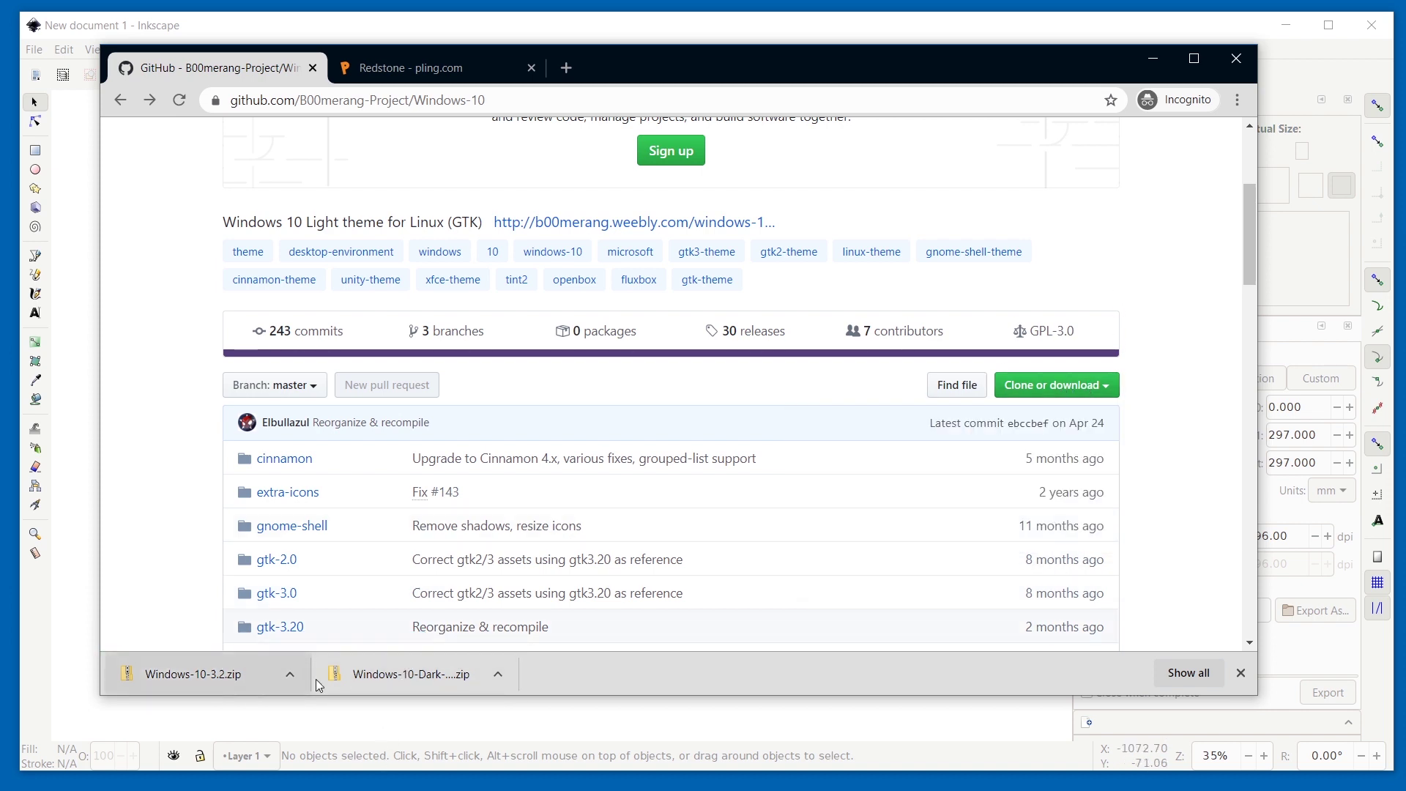
- Show the downloaded theme zips in their hello folder and minimize Chrome
click(381, 673)
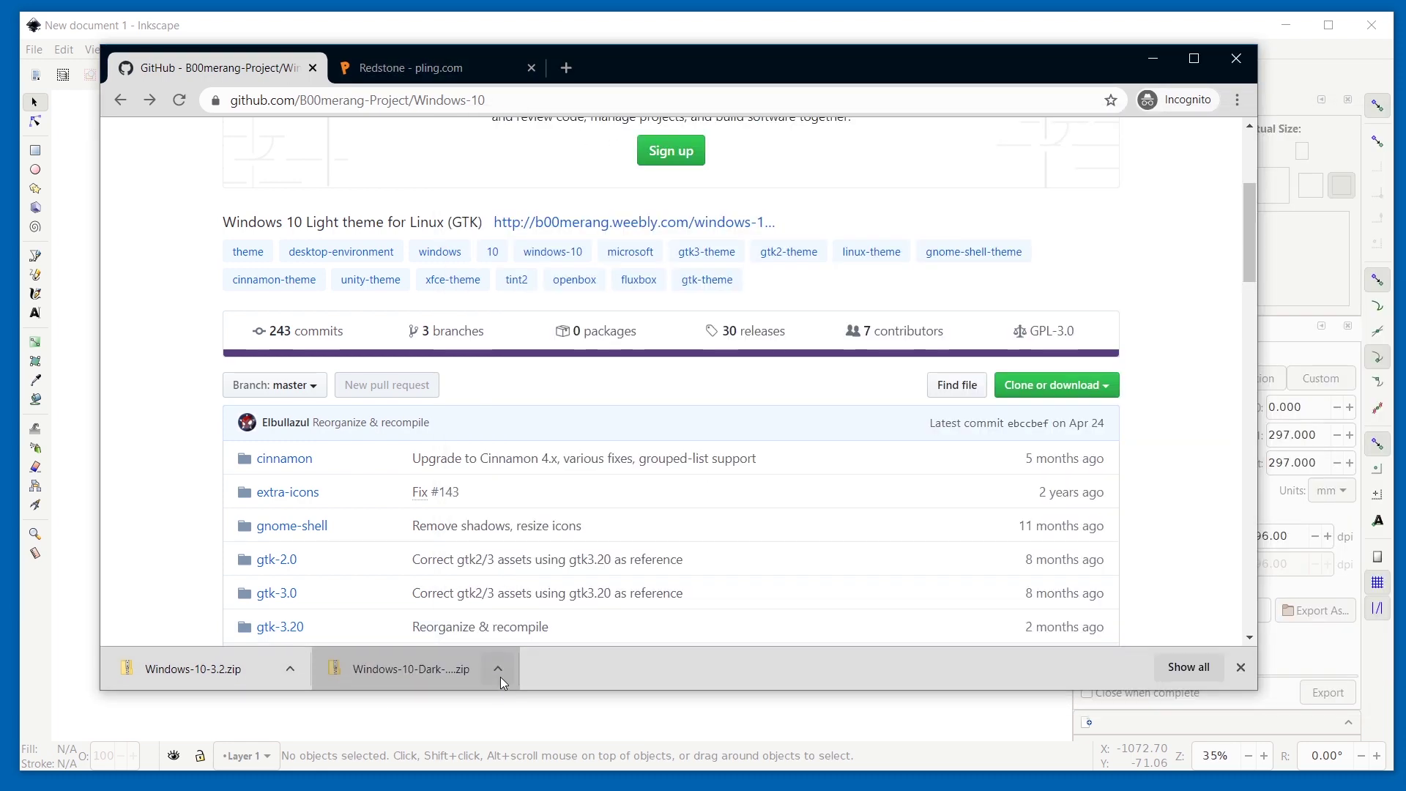
click(498, 669)
click(585, 605)
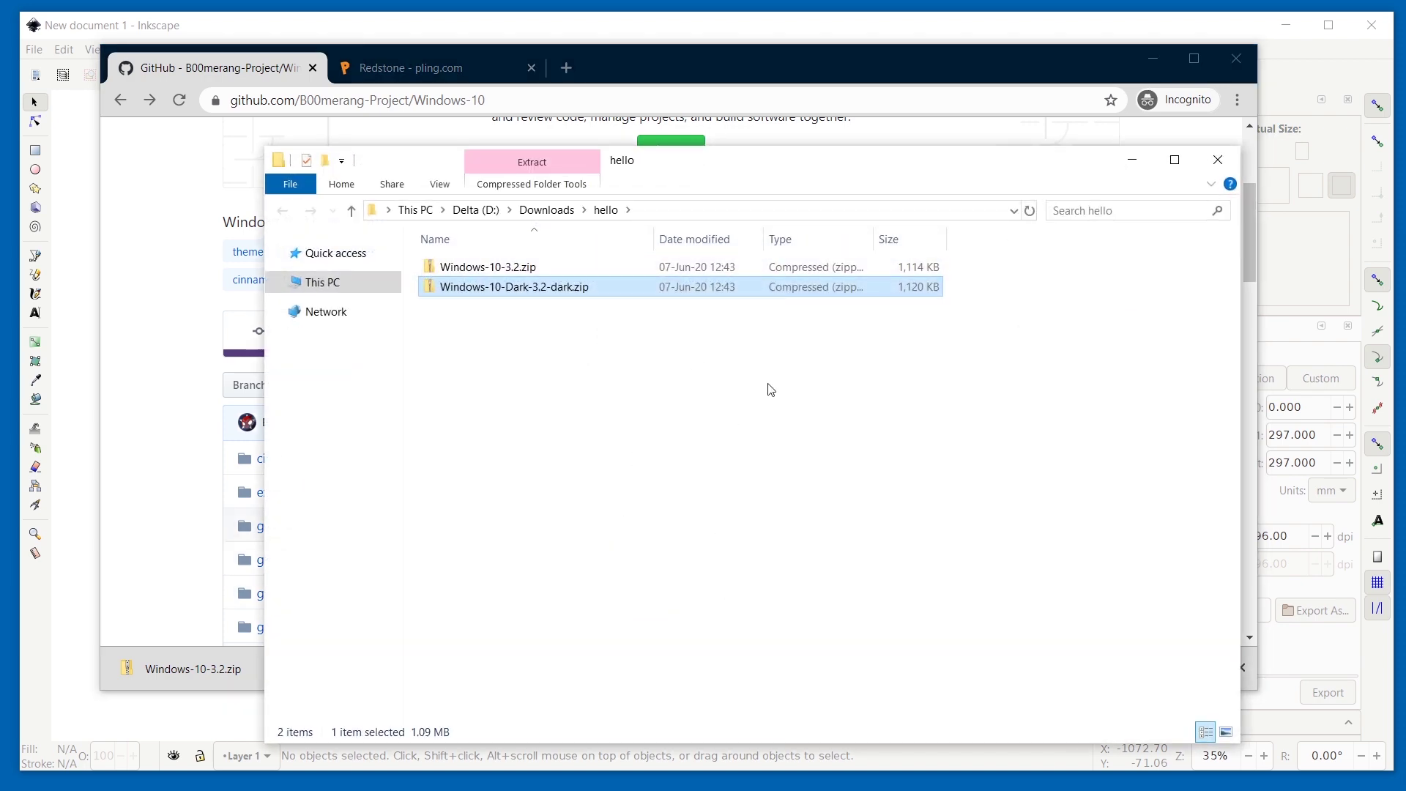
key(ctrl+a)
click(1058, 56)
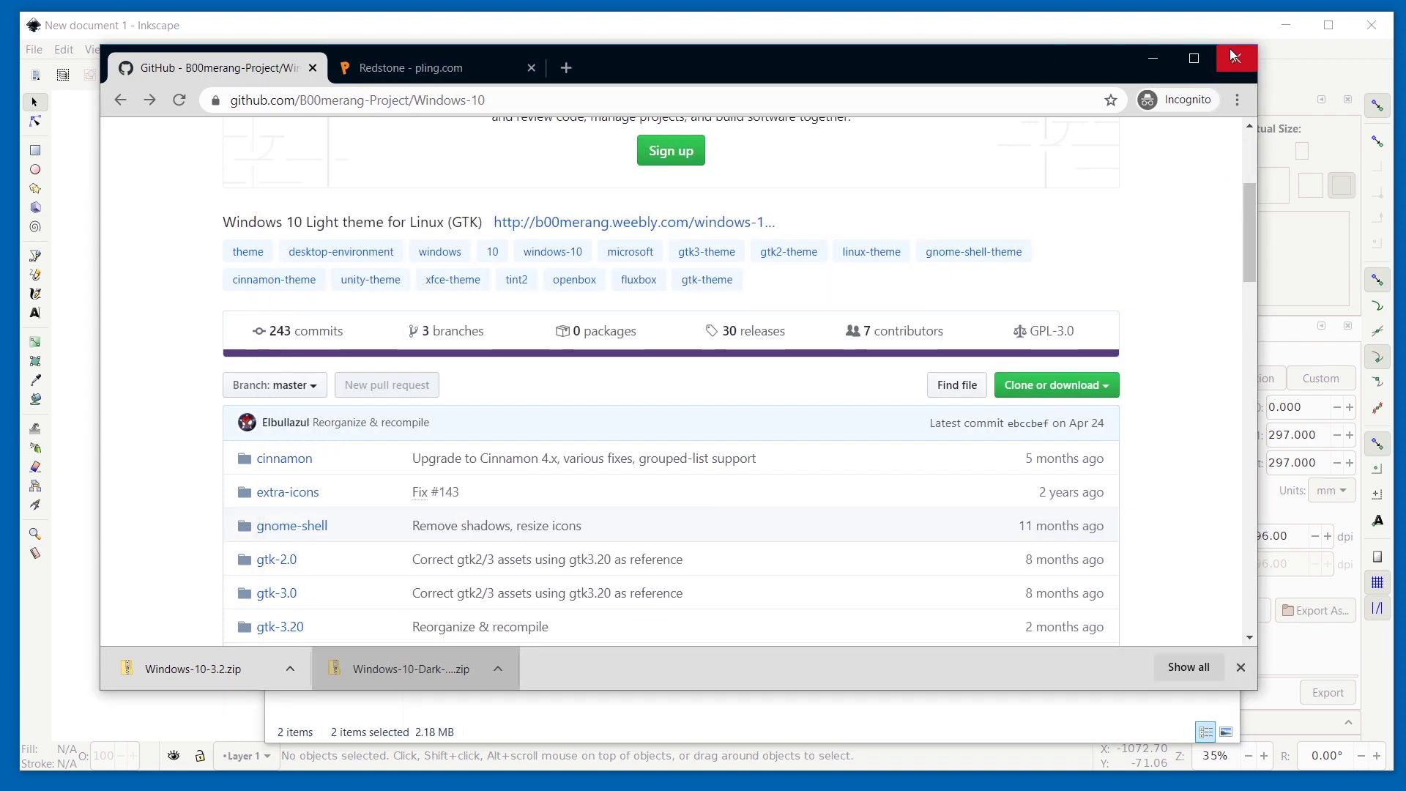
click(1154, 58)
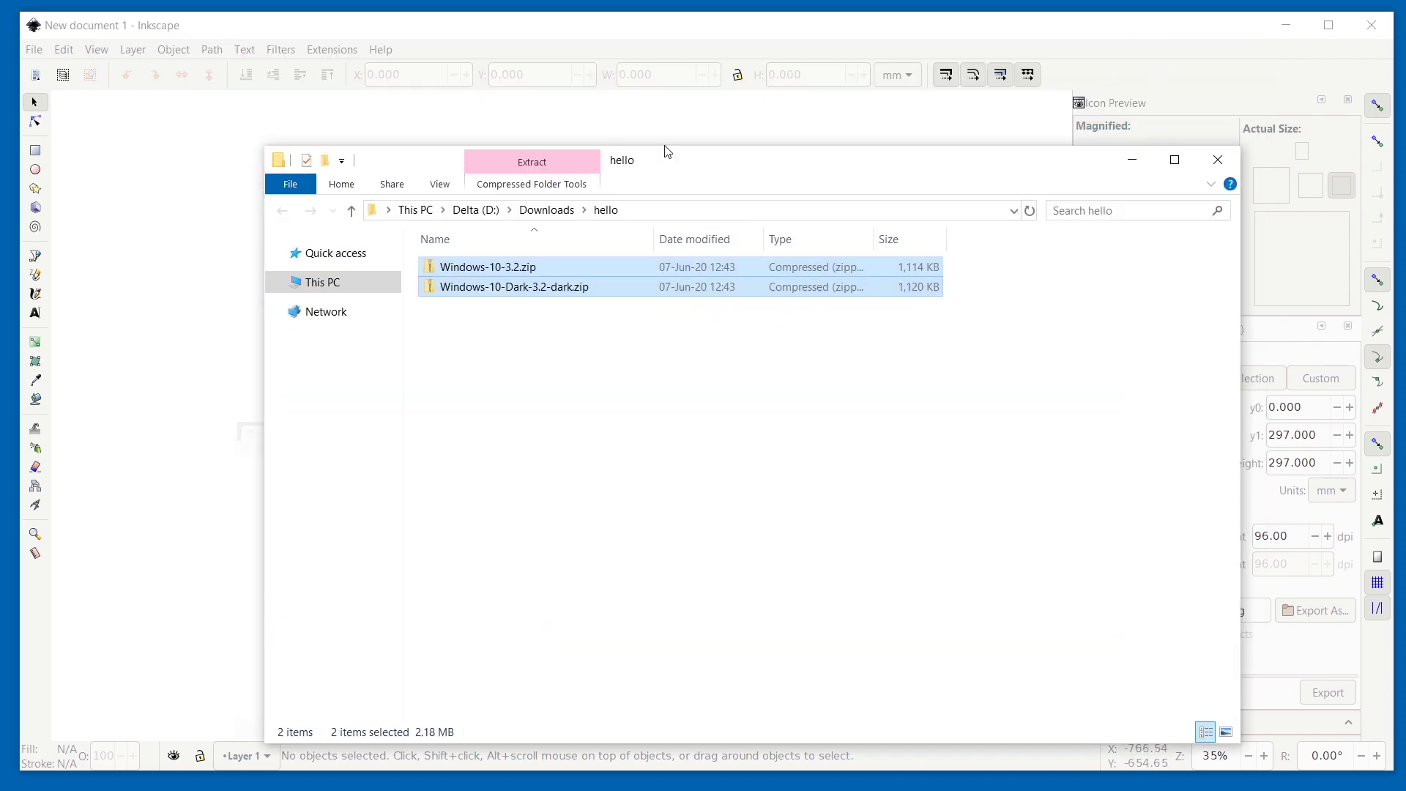
- Close Inkscape's Preferences and look for Preferences in the Edit menu
click(679, 25)
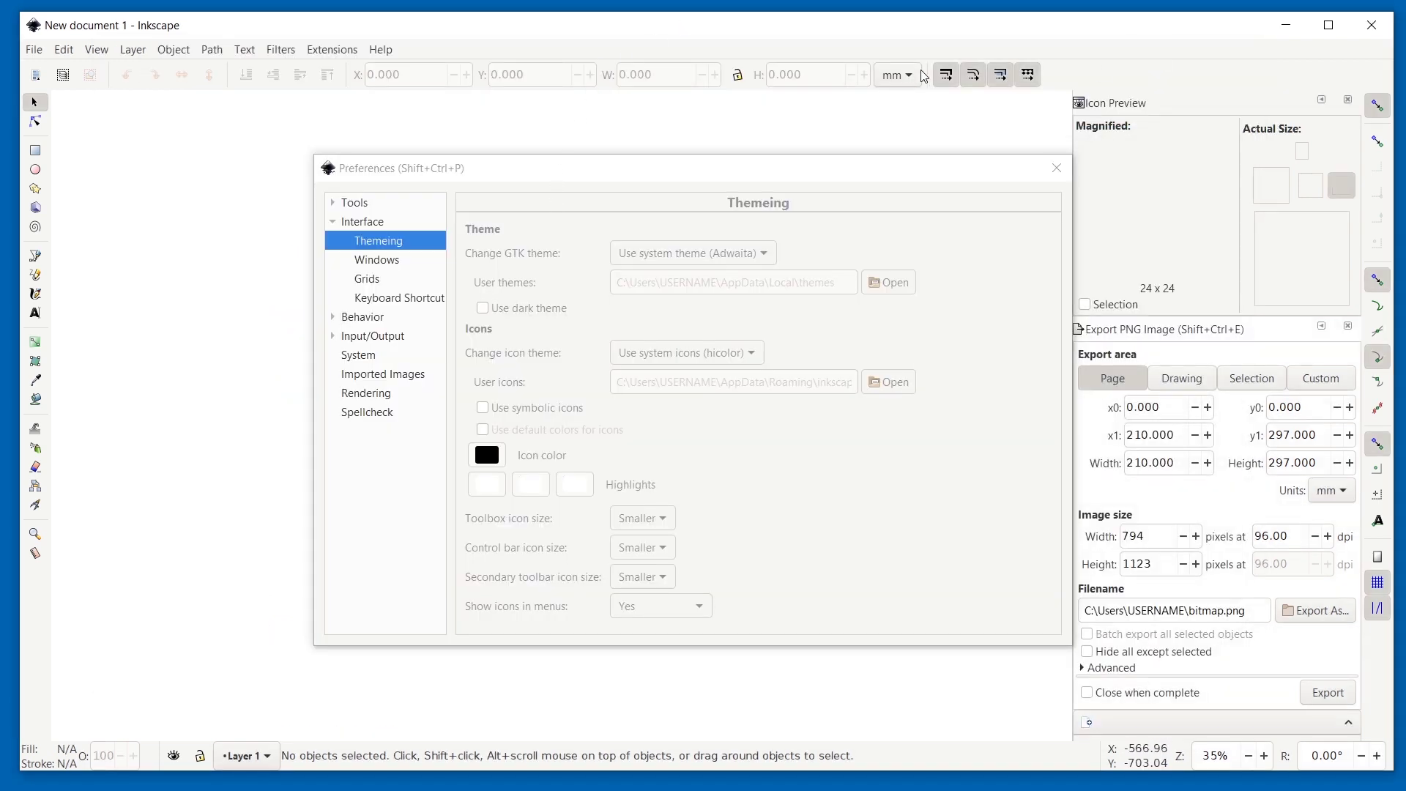
key(Escape)
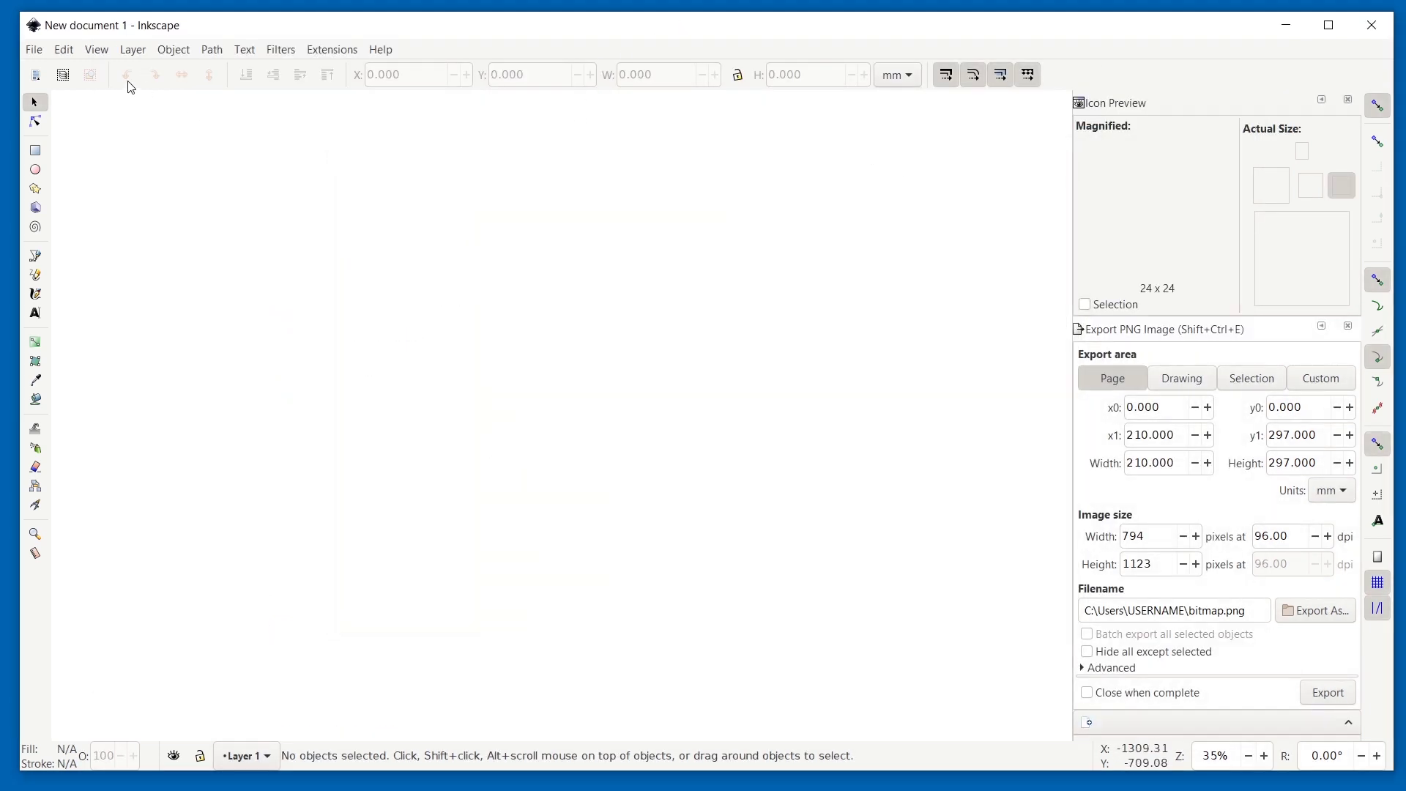
click(59, 53)
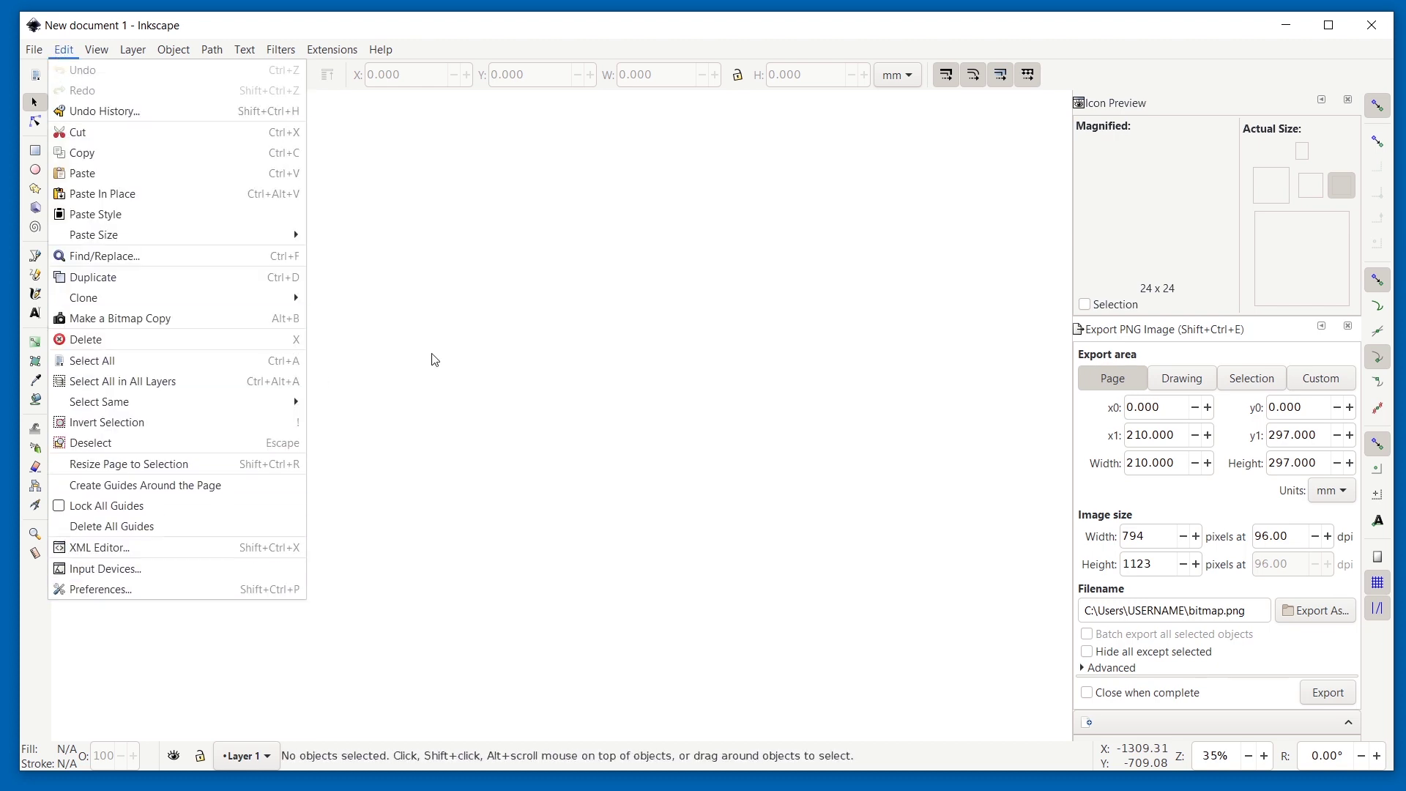
click(428, 304)
- Paste a large 'SHIFT-CTRL-P - prefs' text note and reopen Preferences with Shift+Ctrl+P
key(ctrl+v)
drag(443, 213, 654, 334)
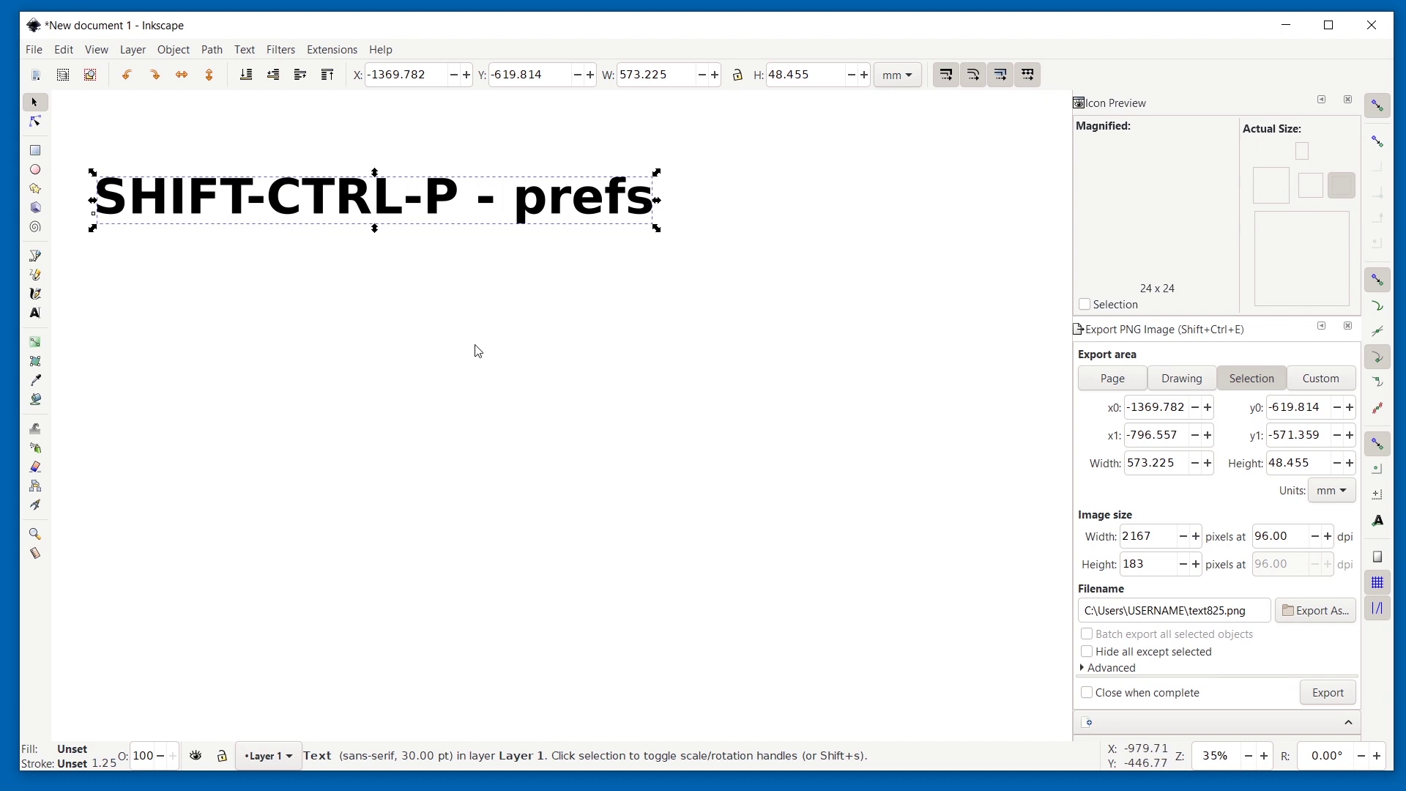
key(ctrl+shift+p)
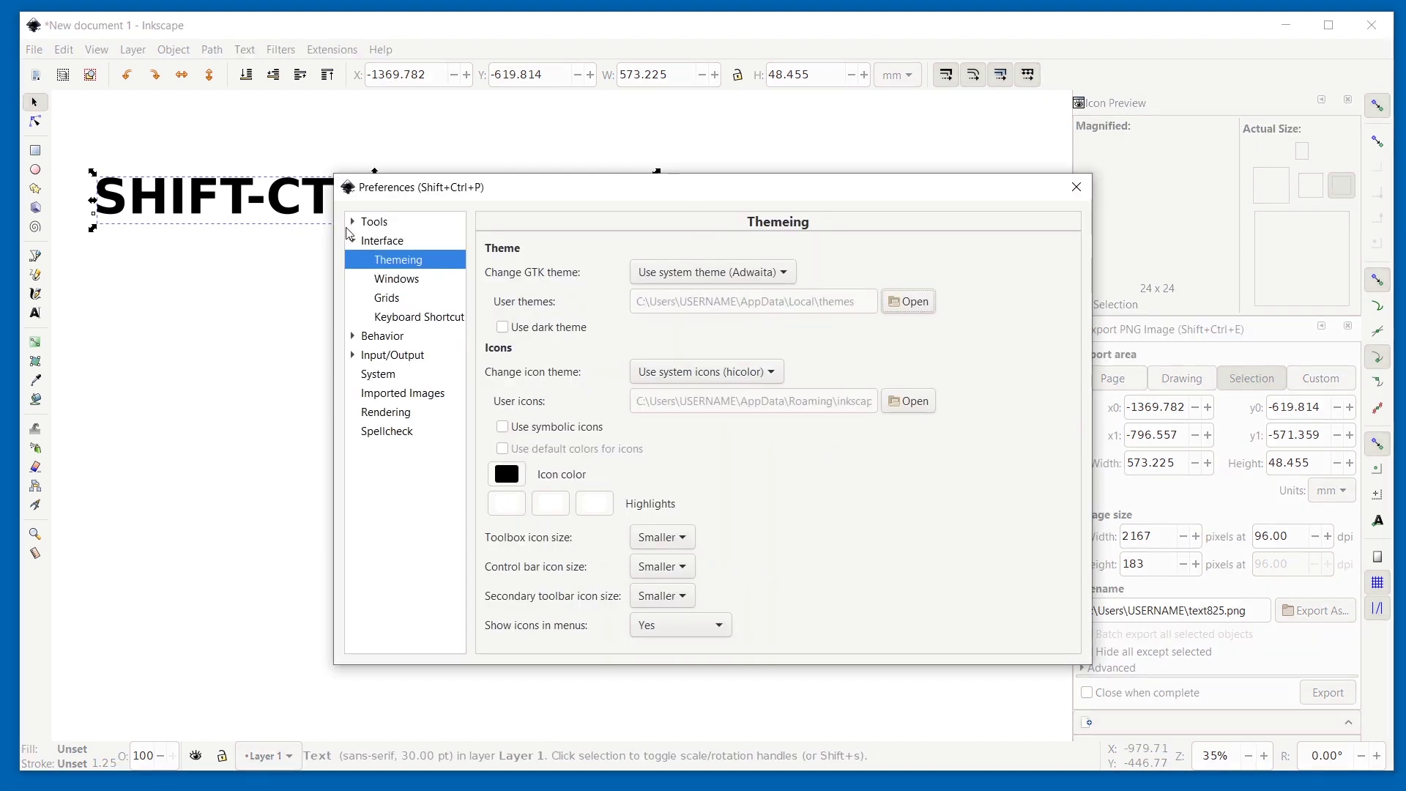
- Go to Interface > Themeing and open the empty User themes folder in File Explorer
click(371, 223)
click(386, 243)
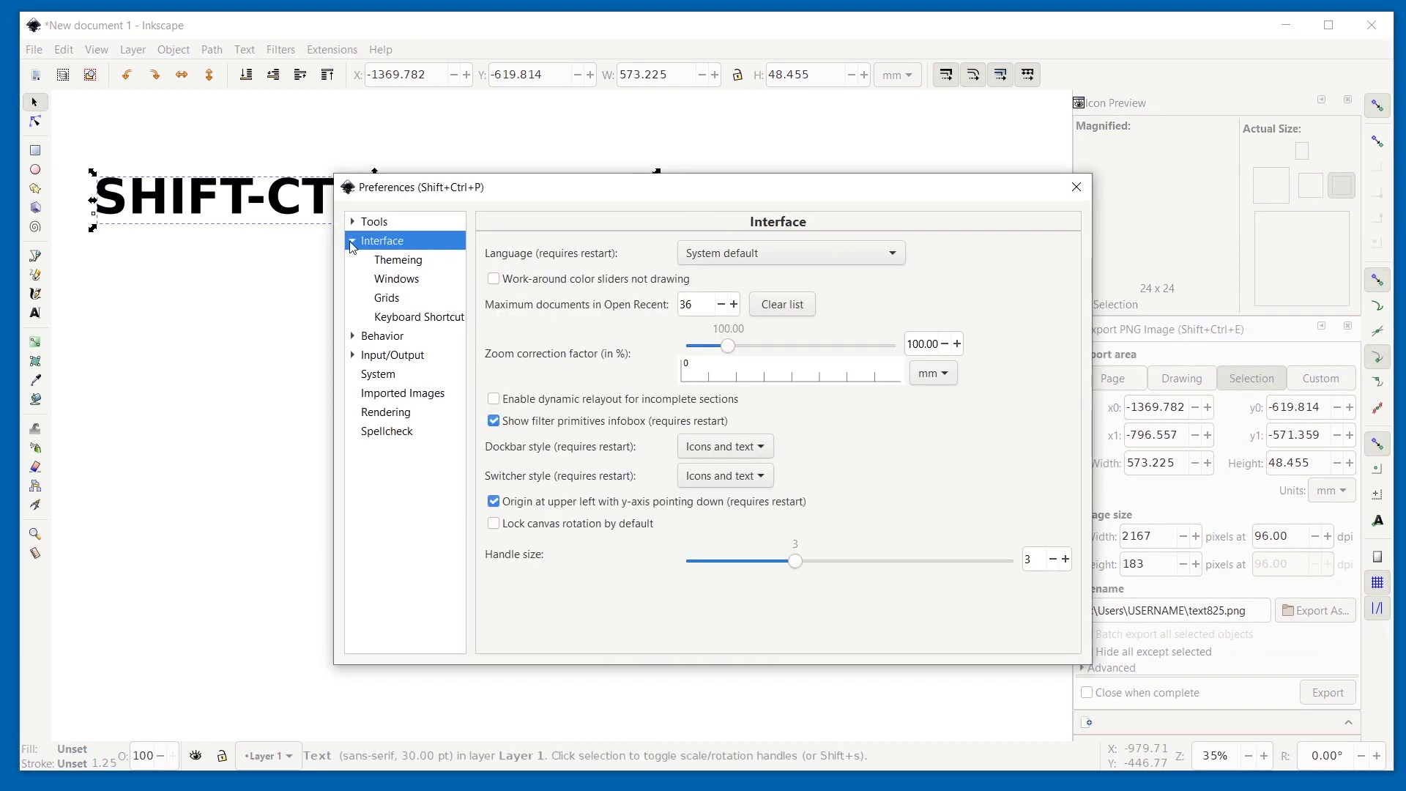
click(396, 261)
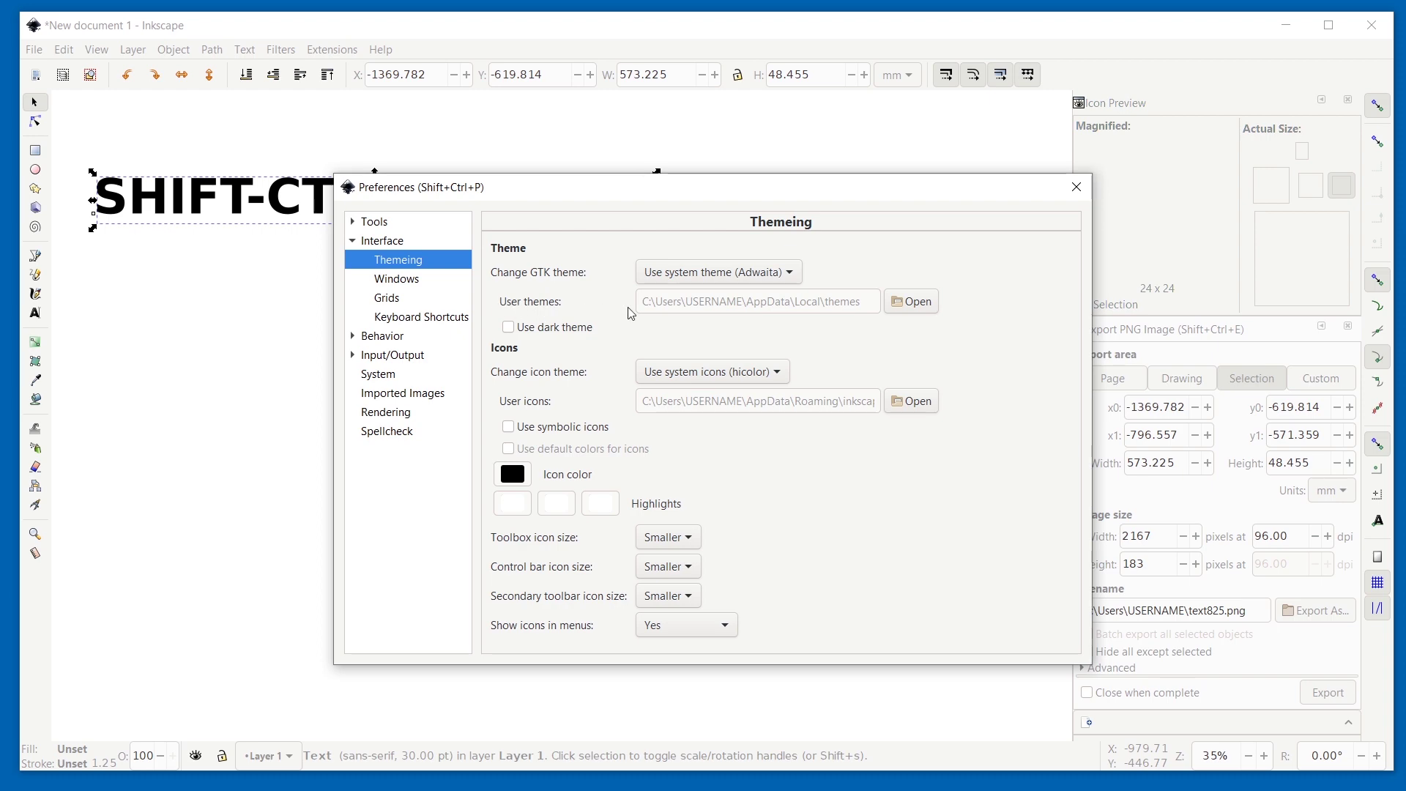
click(925, 308)
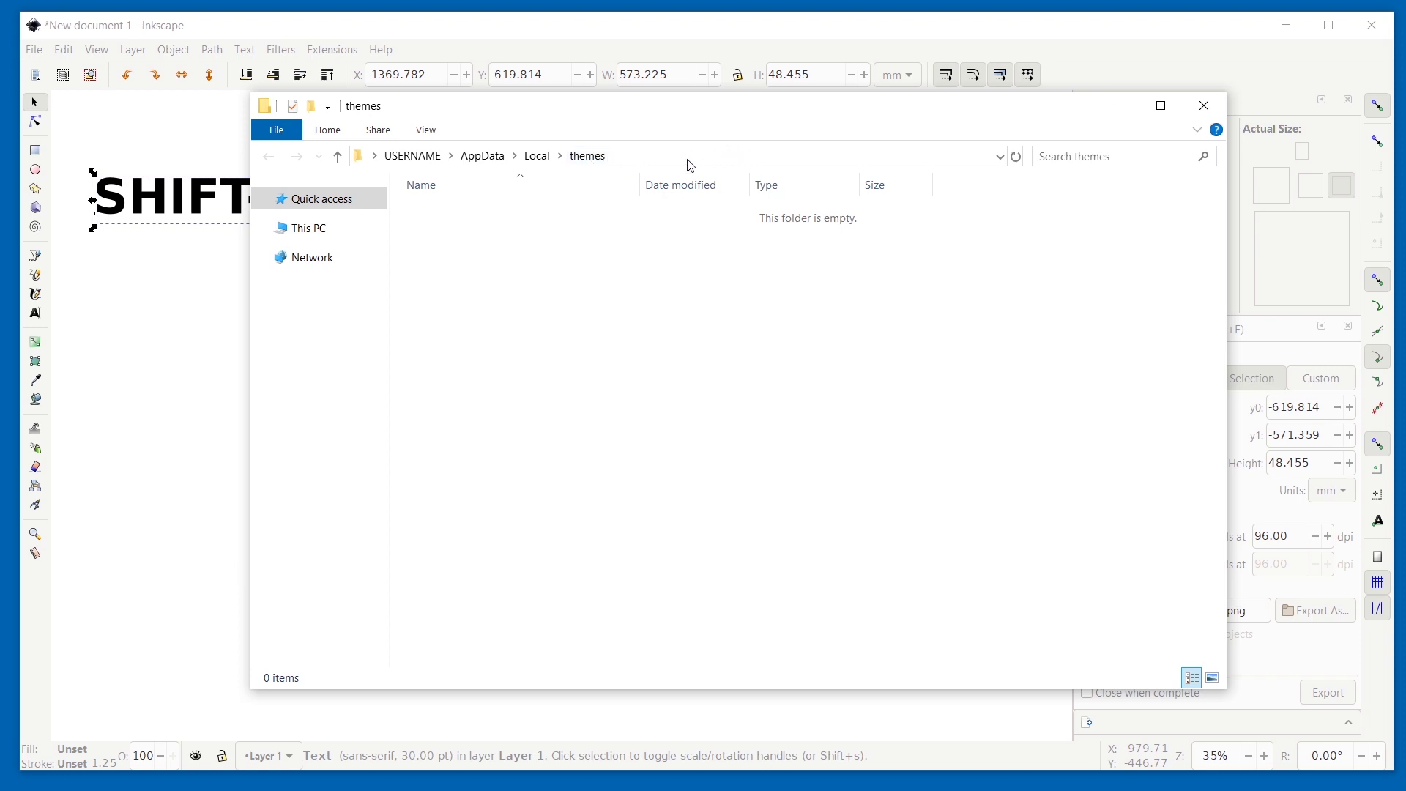
- Open Windows-10-3.2.zip, browse into Windows-10-3.2/gtk-3.0, then return to the zip root
drag(619, 166, 743, 157)
click(1187, 266)
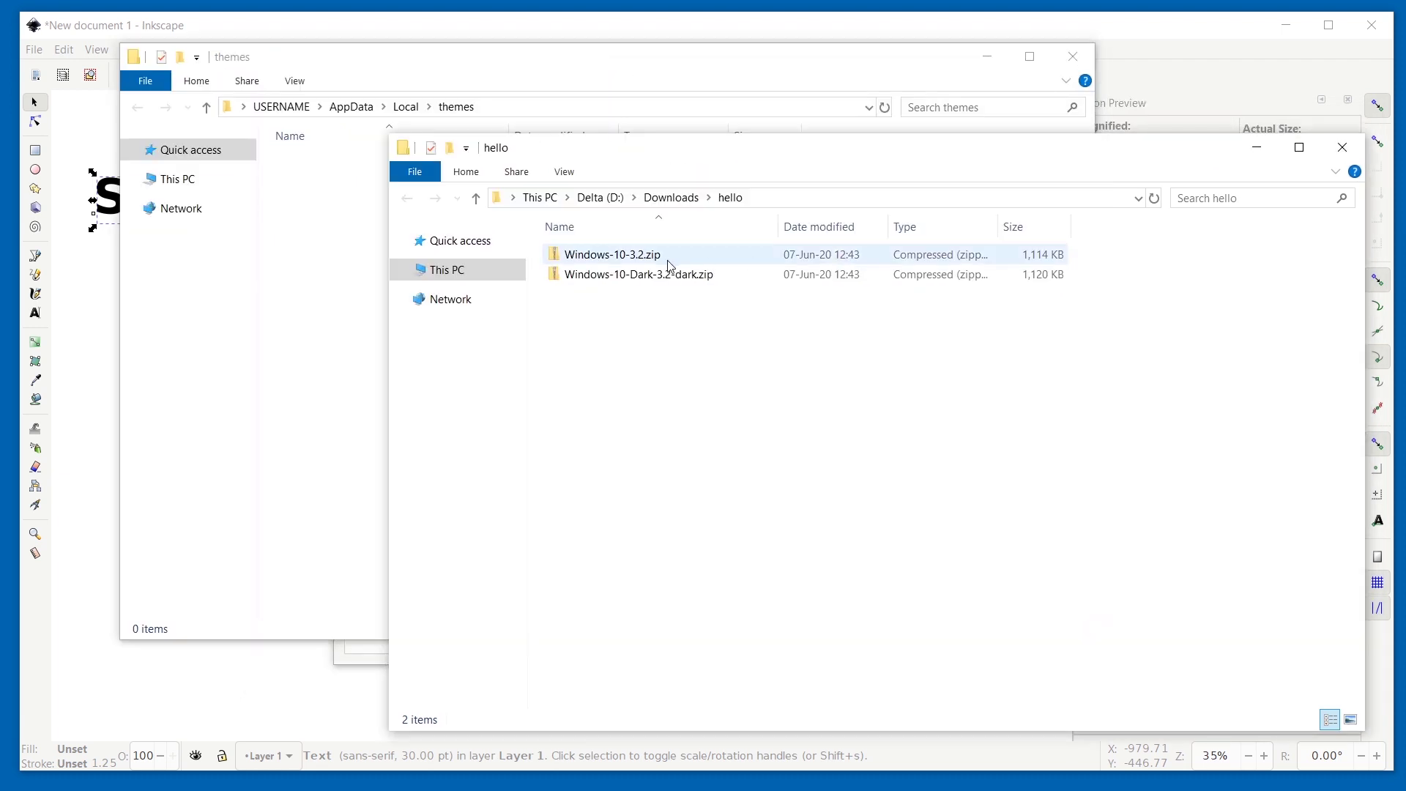
double_click(623, 263)
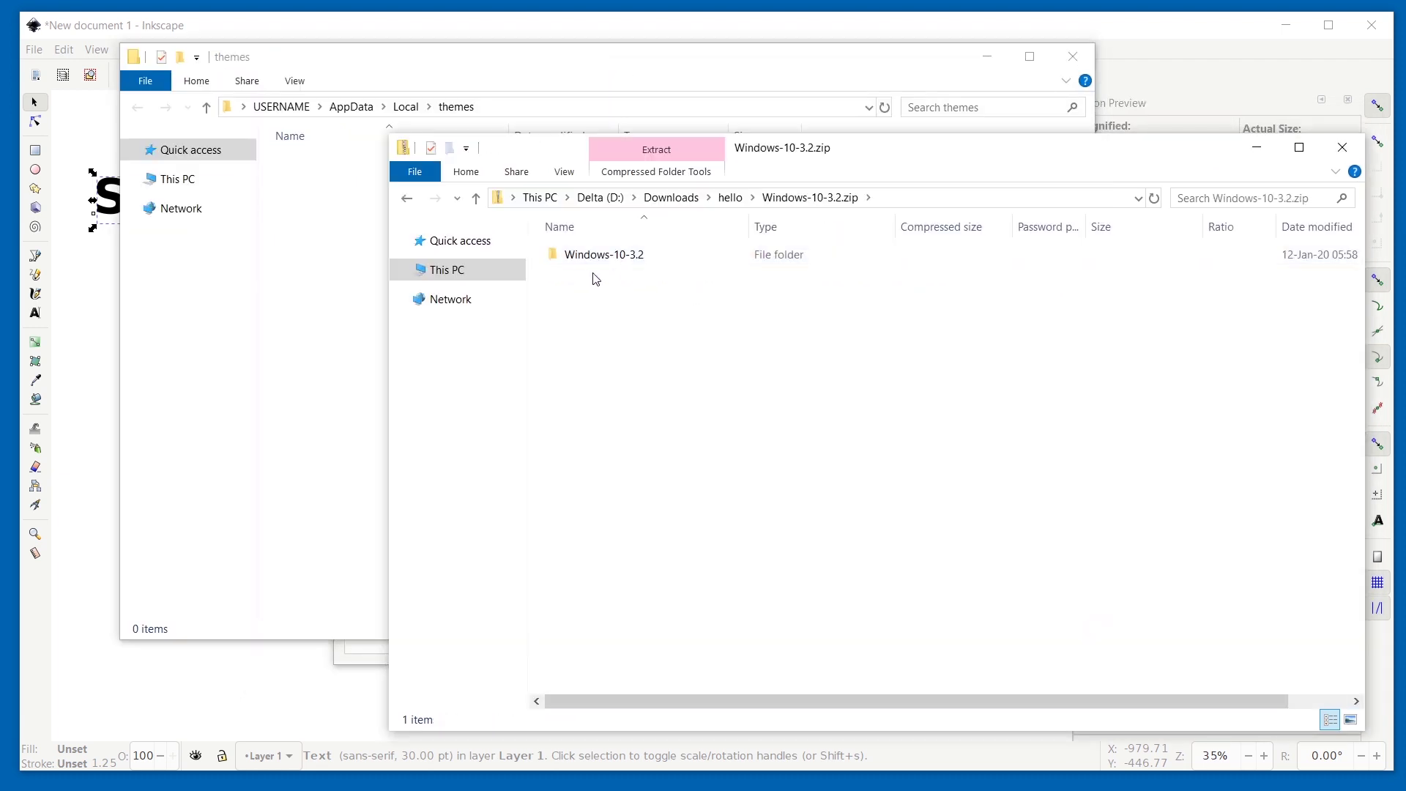
click(589, 262)
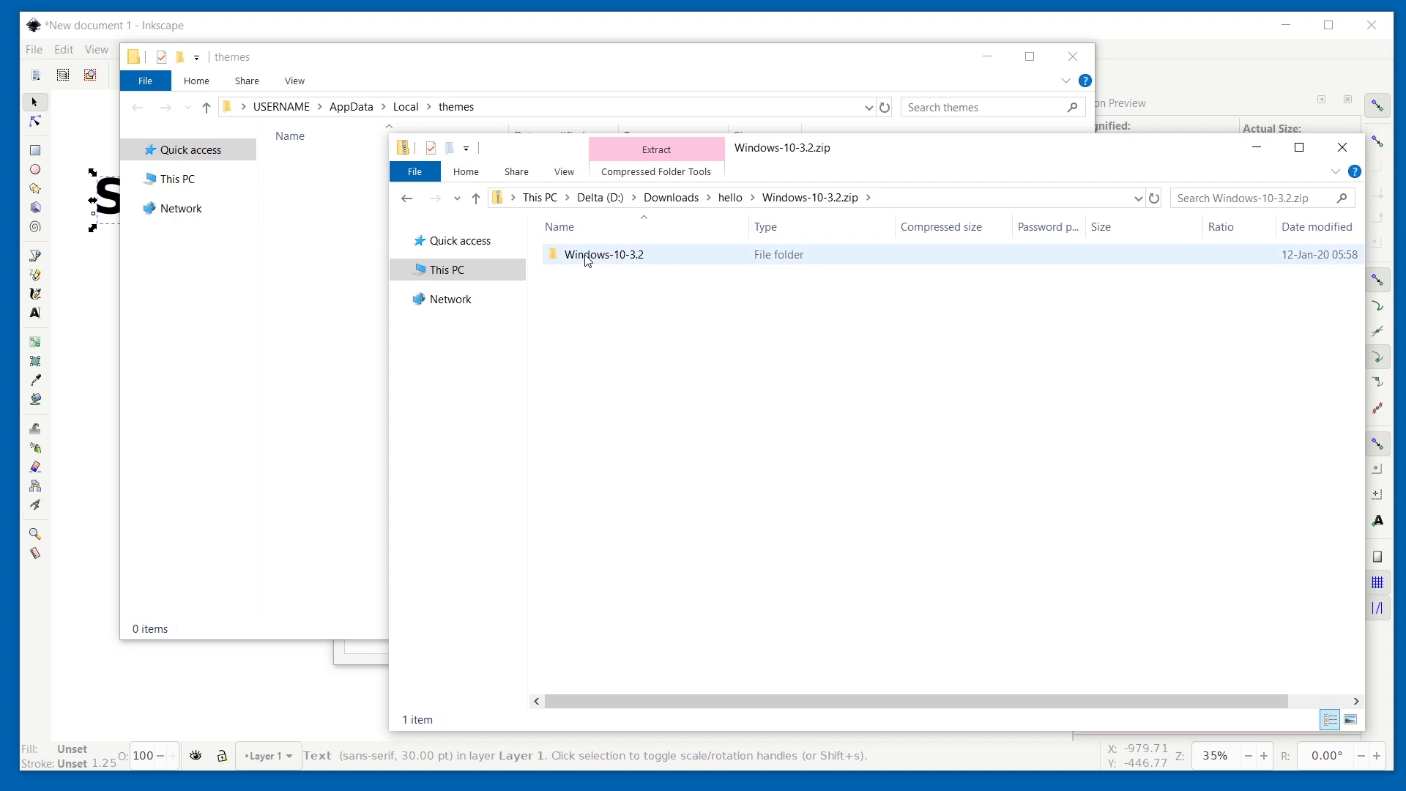
double_click(635, 256)
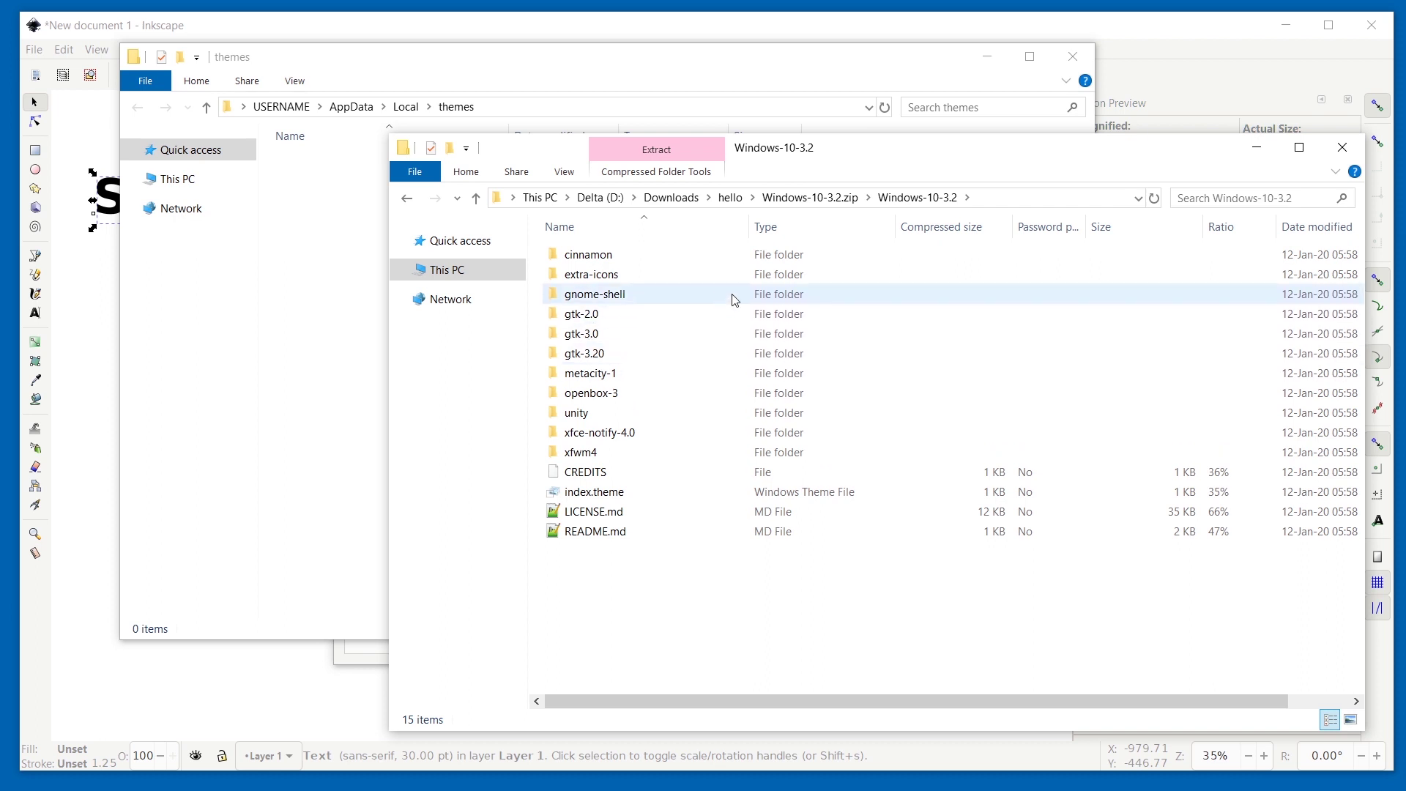
drag(592, 339, 792, 524)
double_click(584, 335)
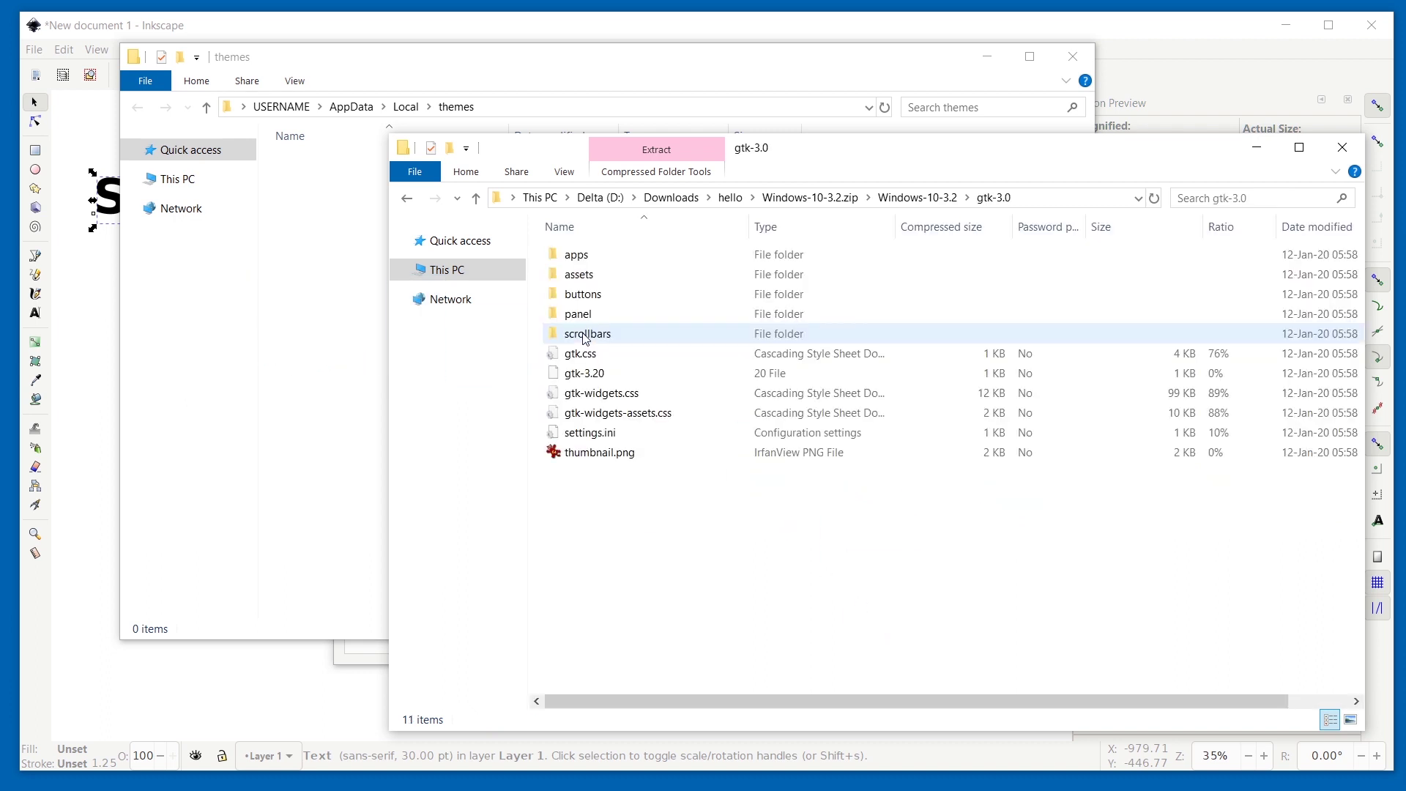
drag(578, 355, 675, 552)
key(BackSpace)
key(BackSpace)
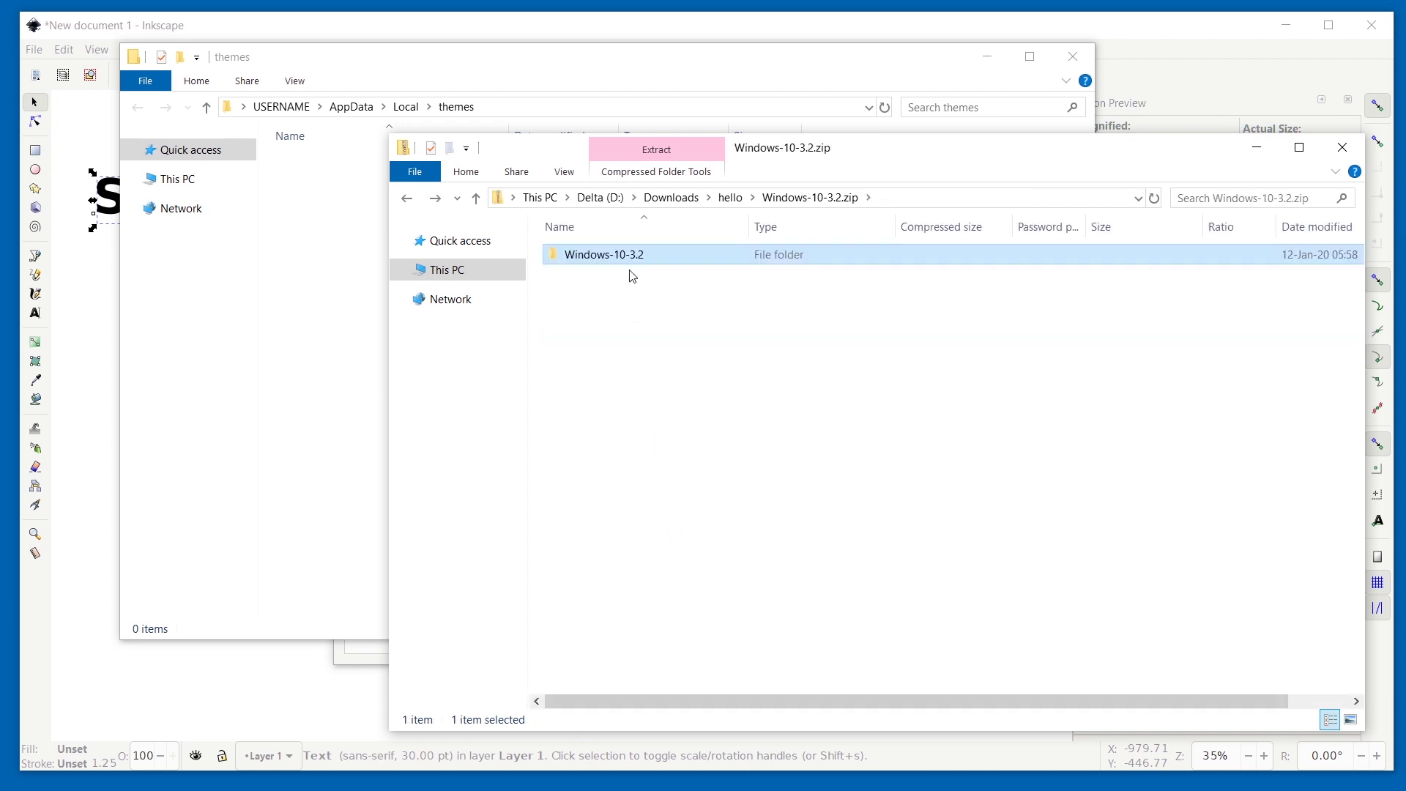
- Drag the Windows-10-3.2 folder from the zip into the themes folder
drag(611, 264, 326, 268)
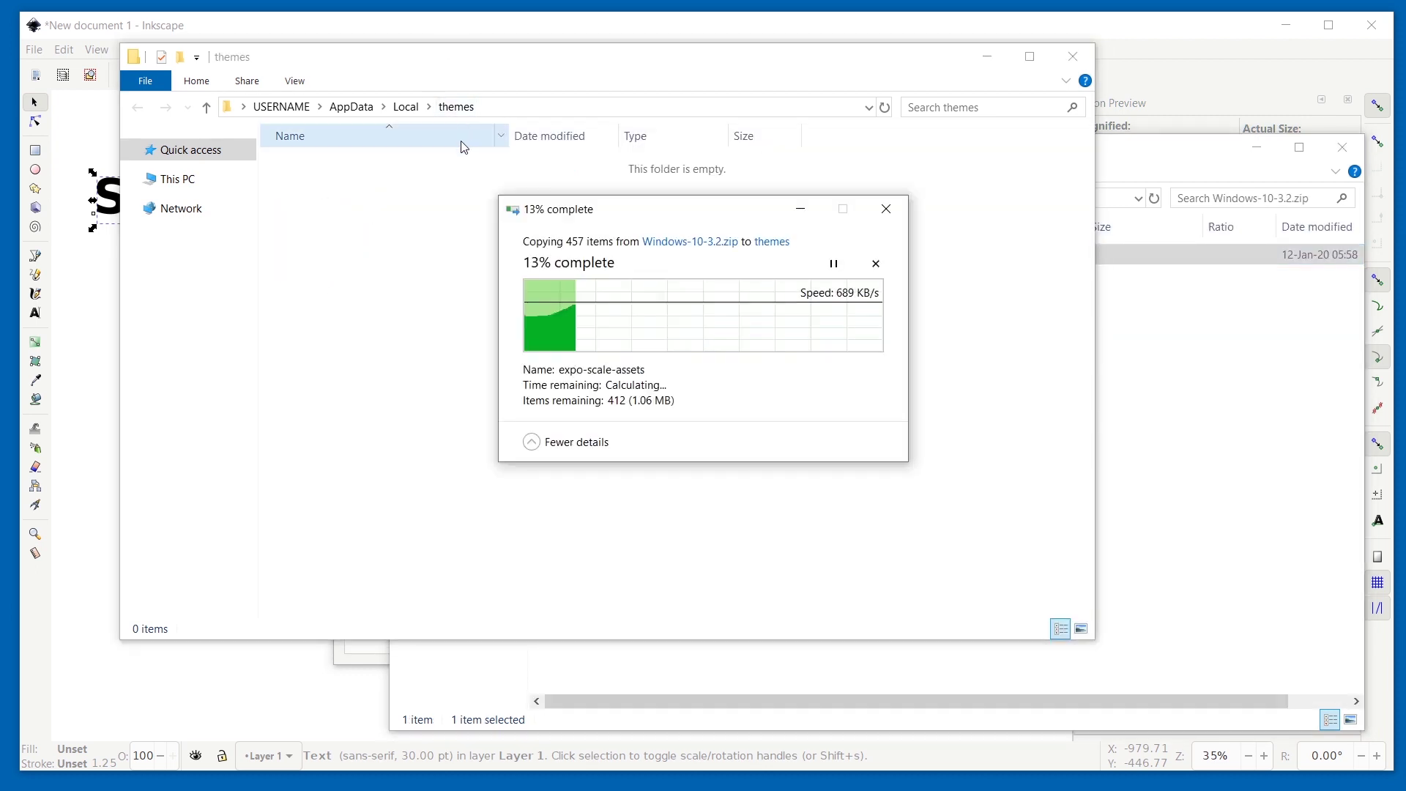
click(1168, 402)
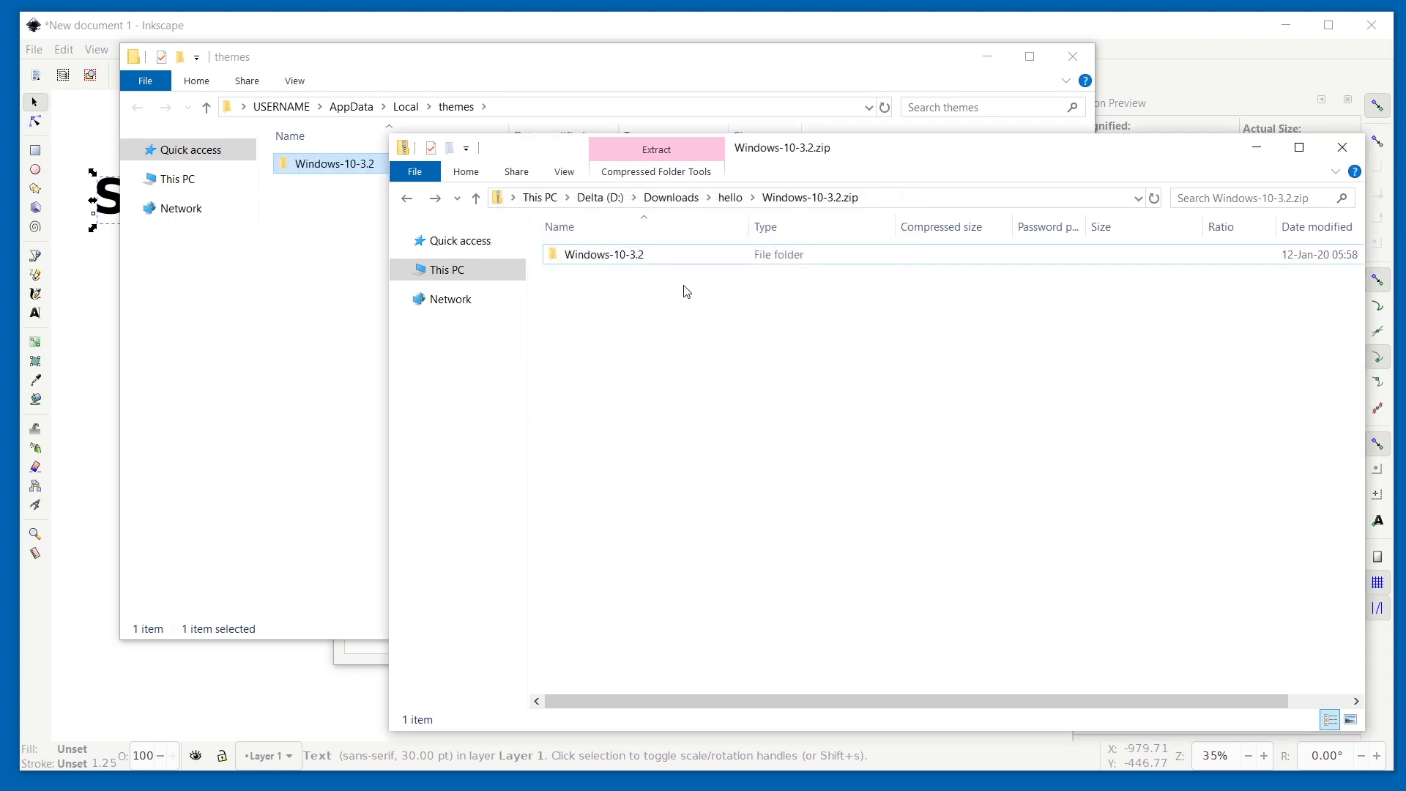
click(730, 197)
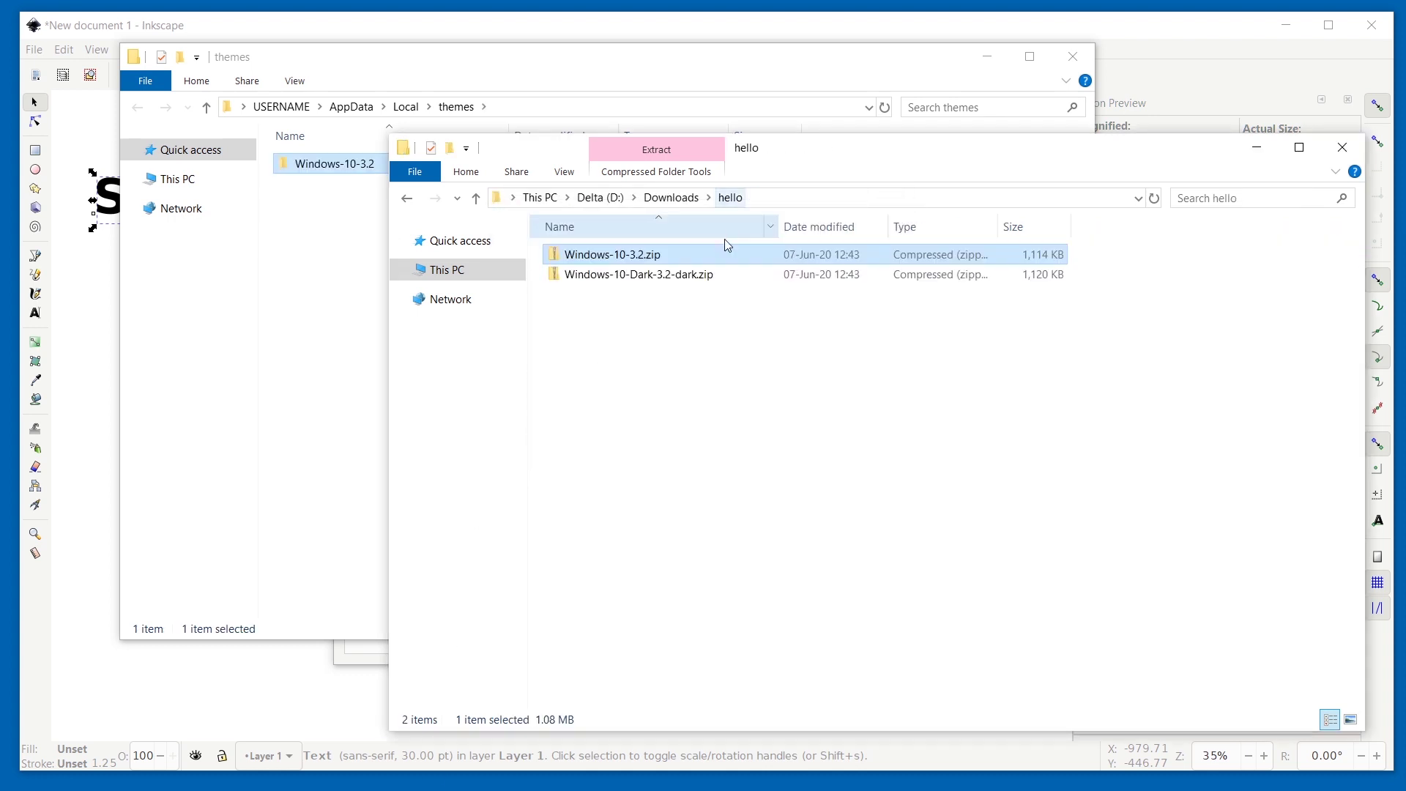
- Copy the Windows-10-Dark-3.2-dark folder from its zip into themes
double_click(687, 284)
click(628, 257)
click(315, 276)
key(ctrl+v)
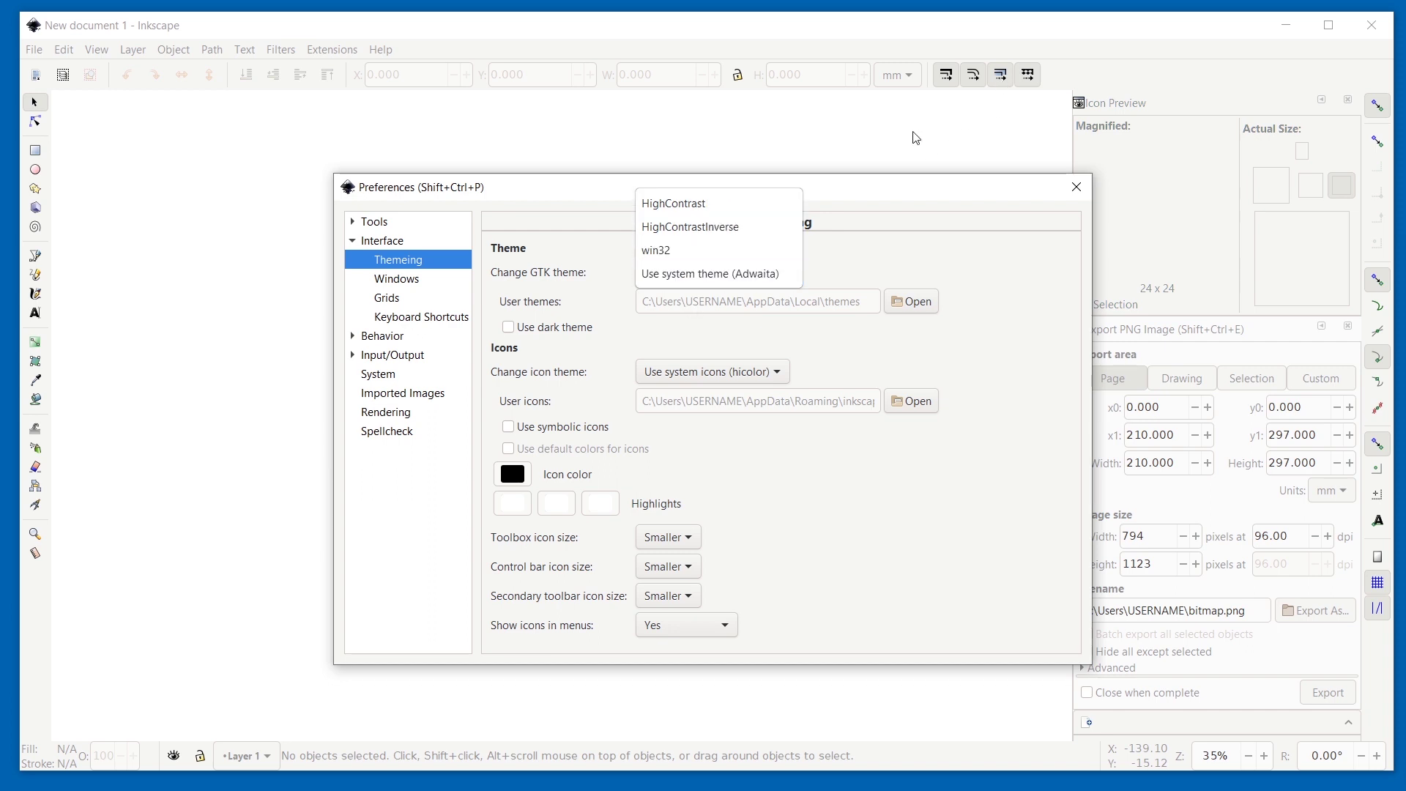
- Close the GTK theme list with Adwaita kept and reposition the Preferences dialog
click(839, 194)
mouse_move(867, 194)
mouse_down()
mouse_move(832, 157)
mouse_move(842, 213)
mouse_move(864, 197)
mouse_up()
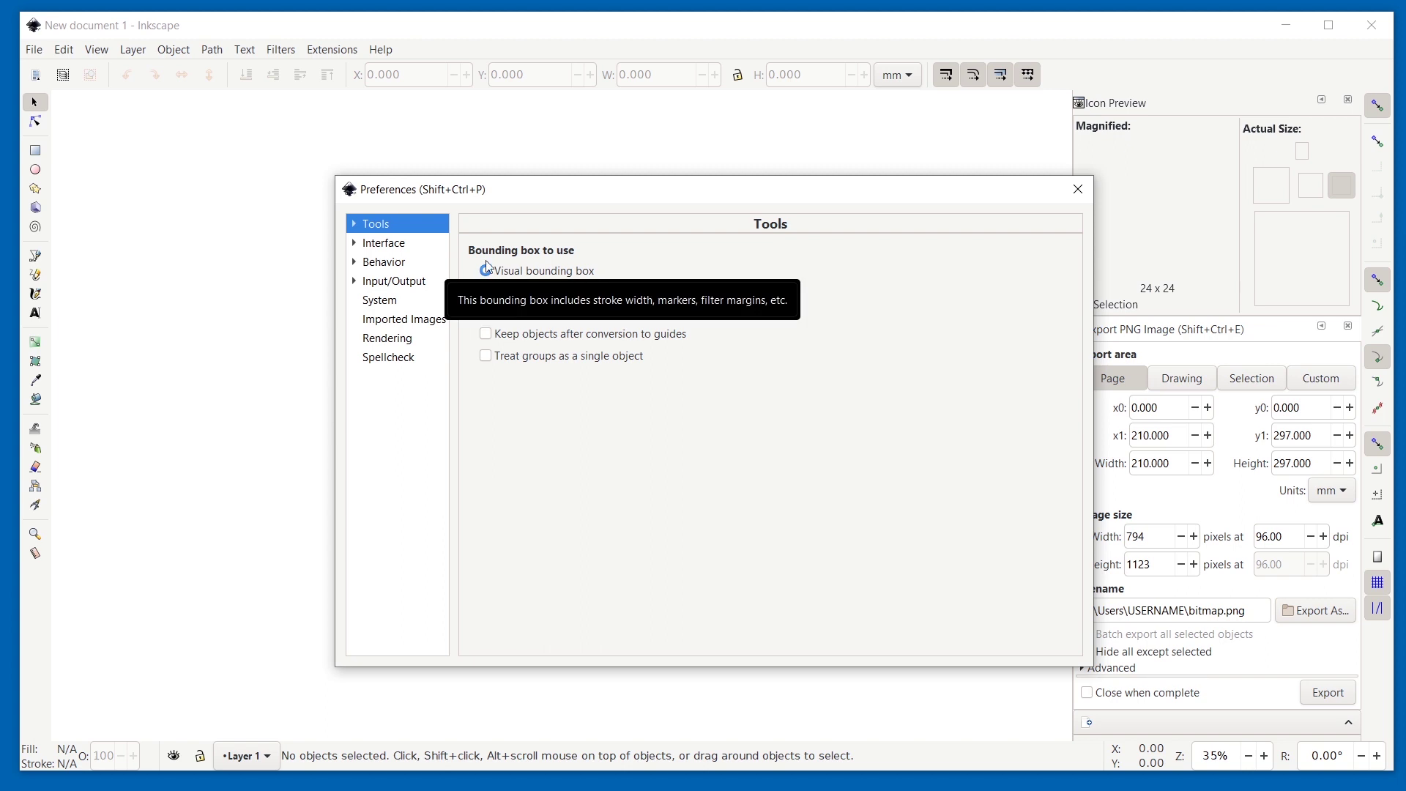
- Apply the Windows-10-3.2 GTK theme from Interface > Themeing
click(381, 243)
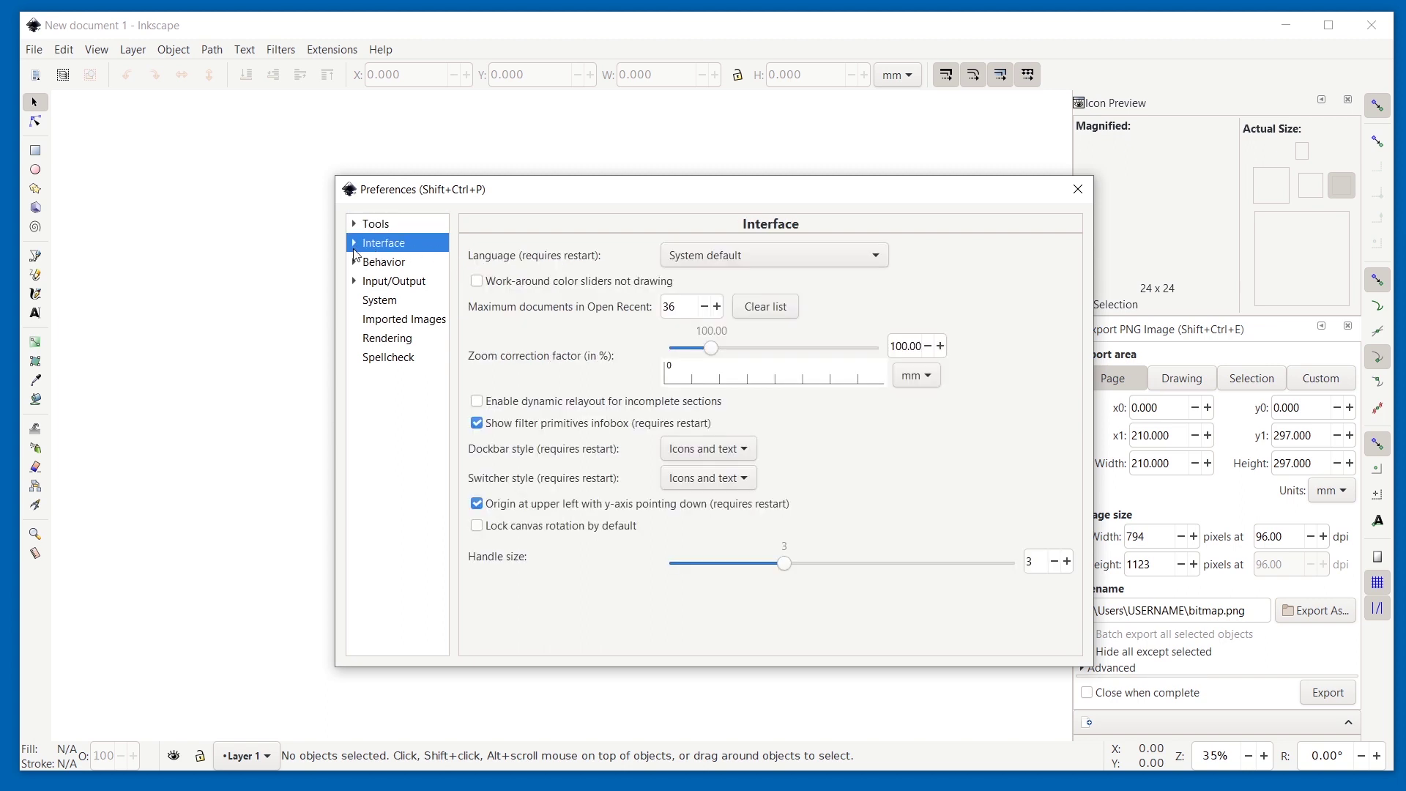
click(355, 245)
click(697, 275)
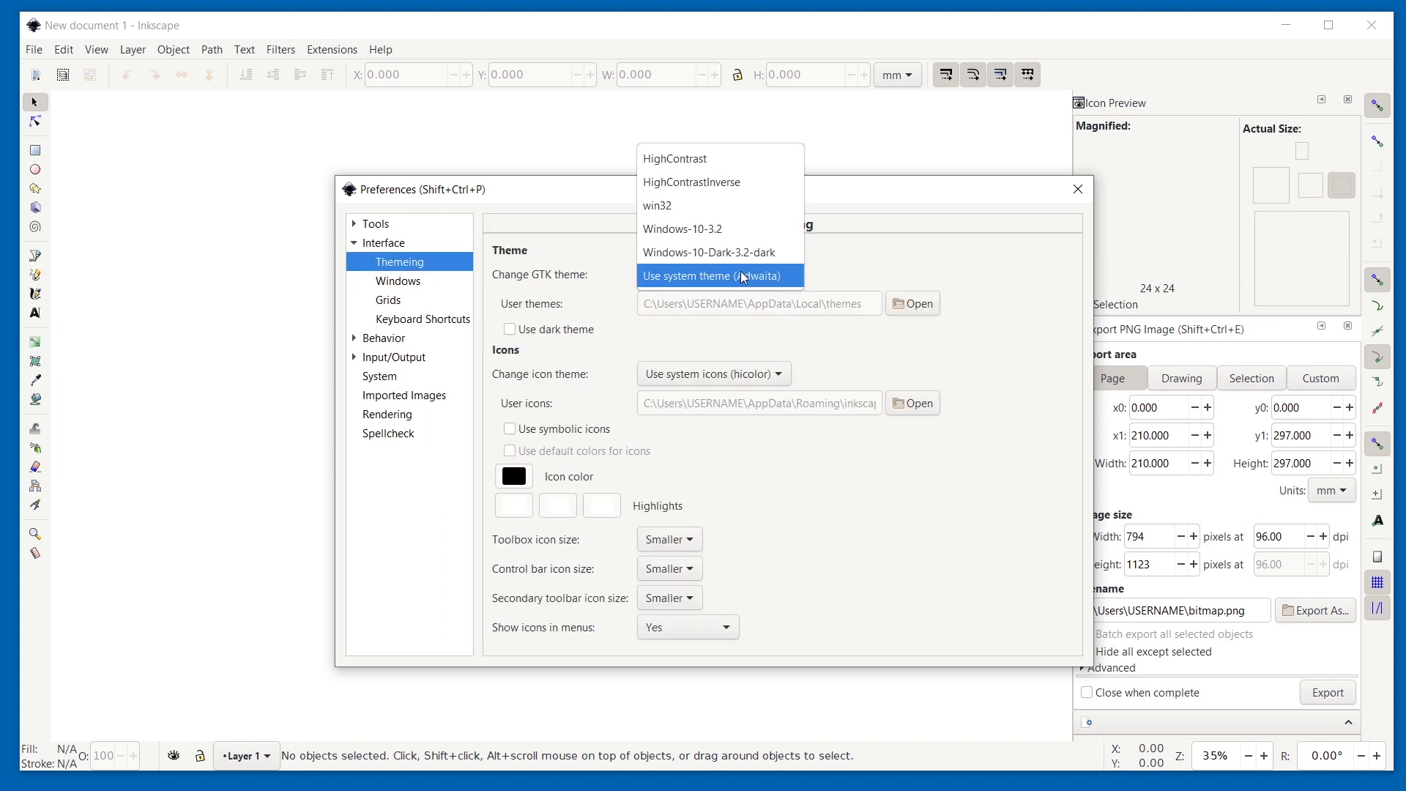
click(743, 232)
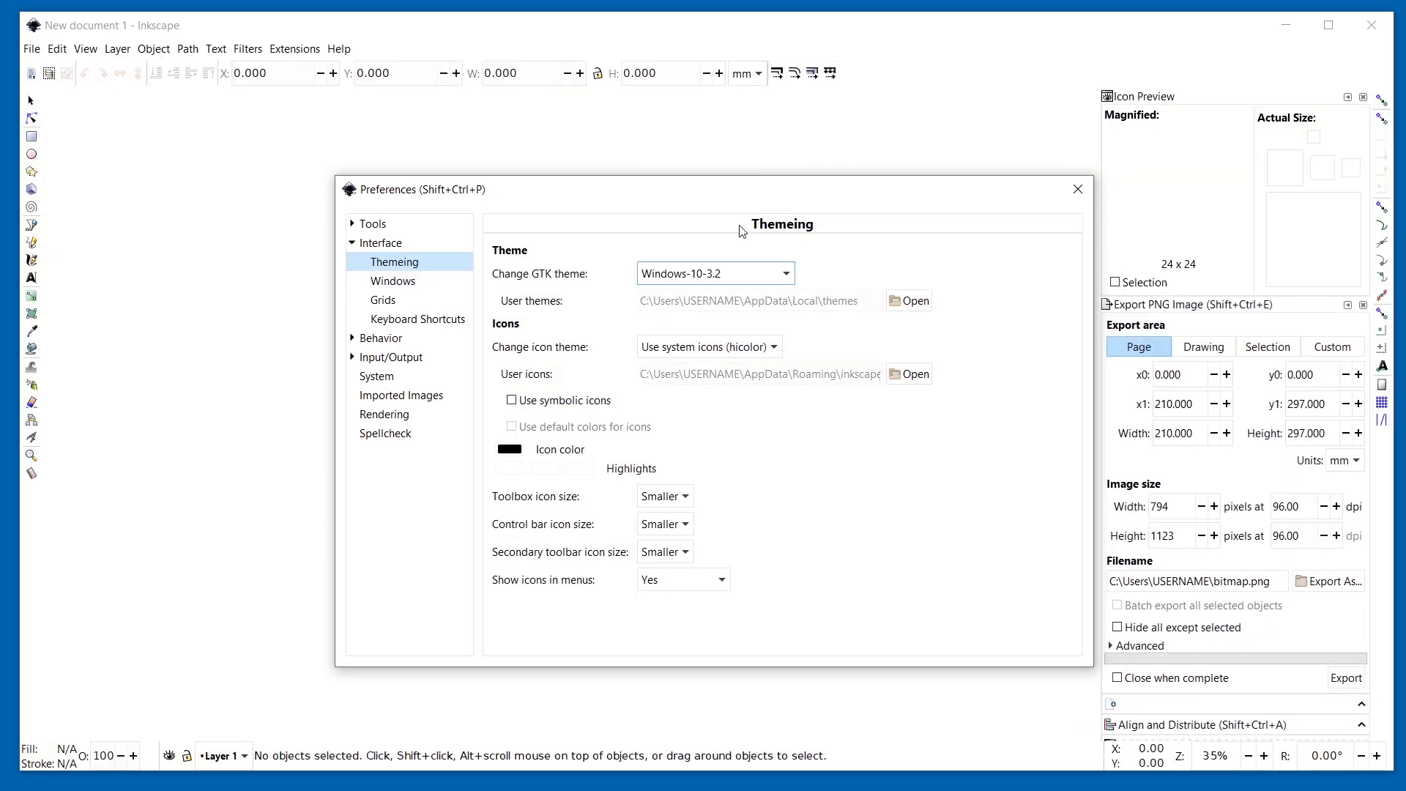
scroll(701, 283, down, 1)
scroll(699, 279, up, 1)
- Try the Windows-10-Dark-3.2-dark theme, then switch back to Windows-10-3.2
click(701, 282)
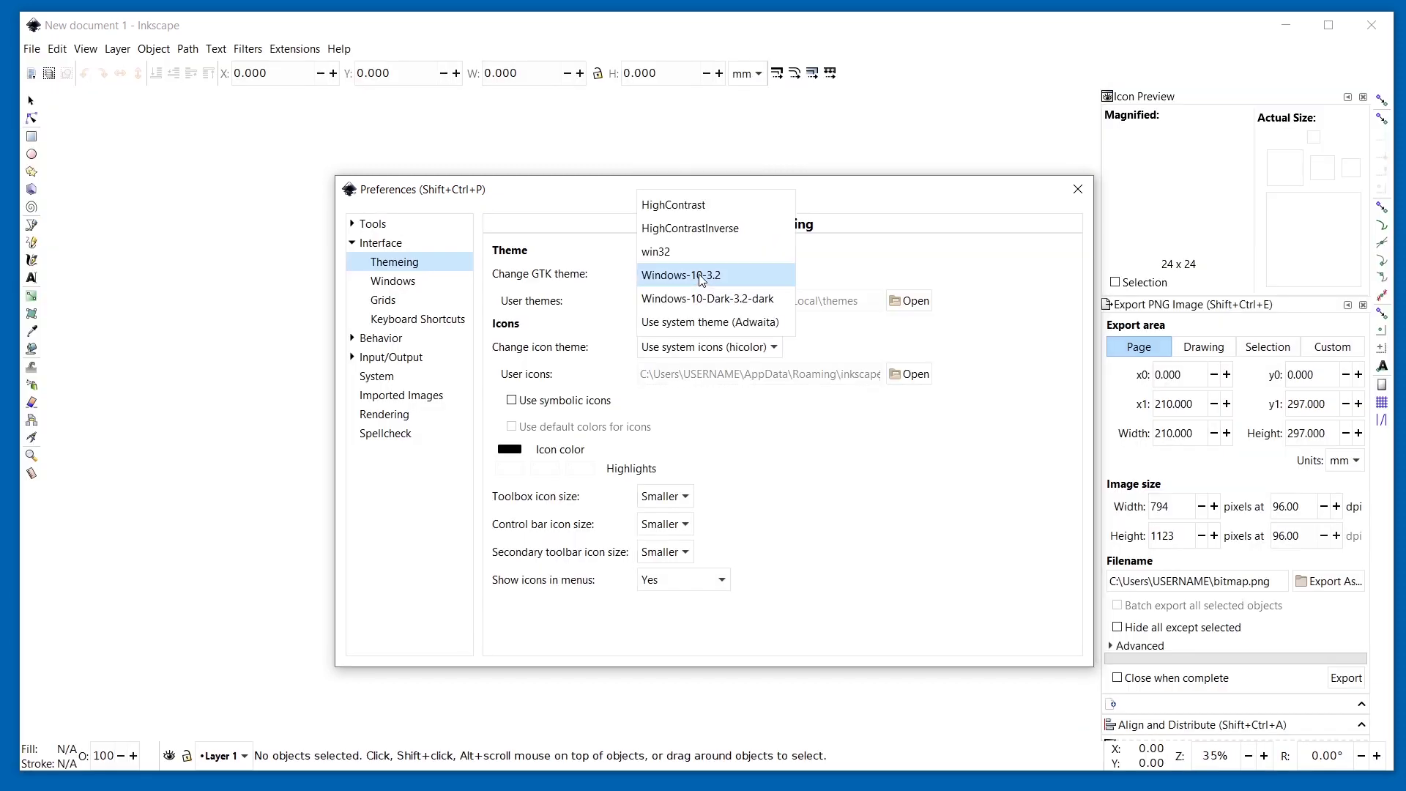
click(705, 298)
scroll(693, 274, up, 1)
click(693, 274)
click(706, 298)
click(706, 280)
click(705, 261)
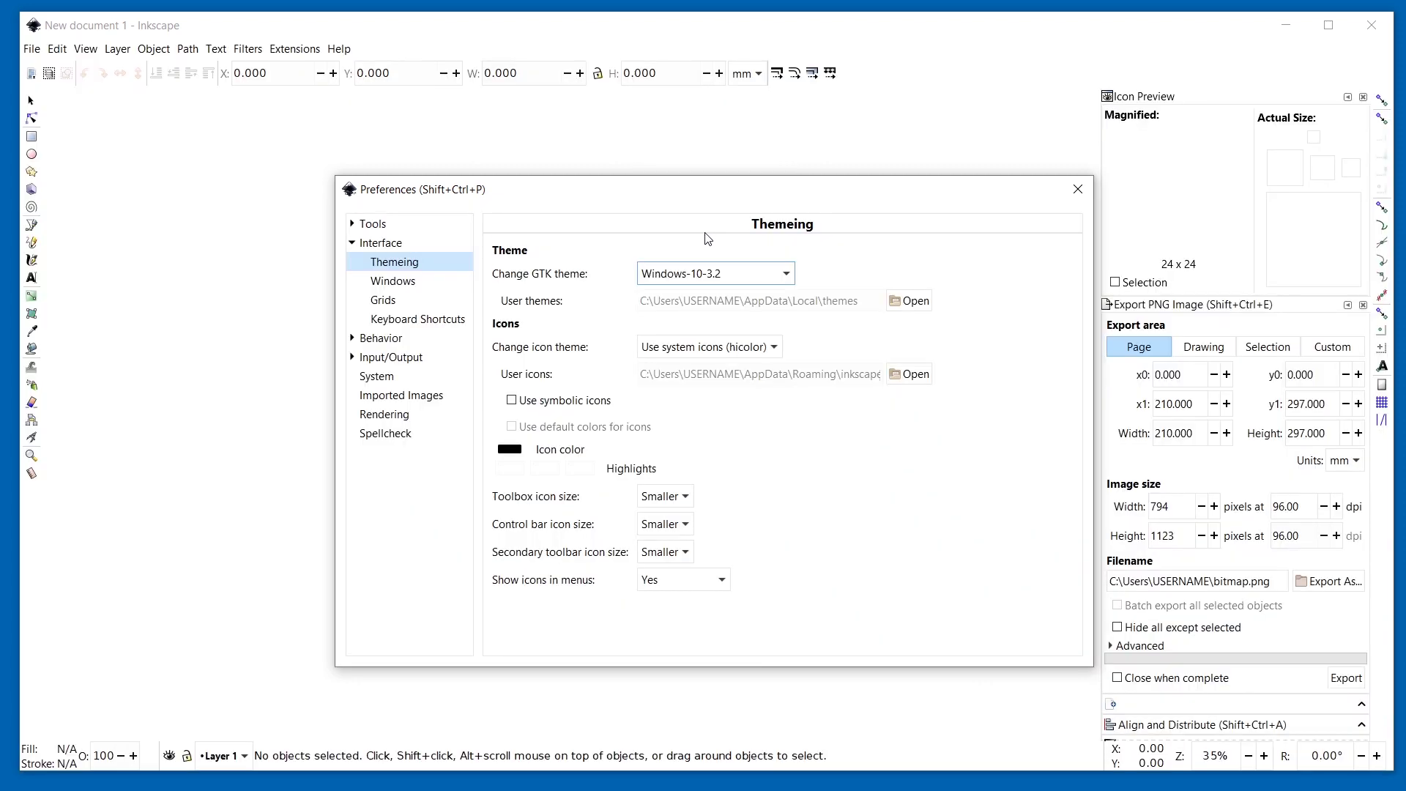
- Open the About Inkscape window from the Help menu
click(338, 49)
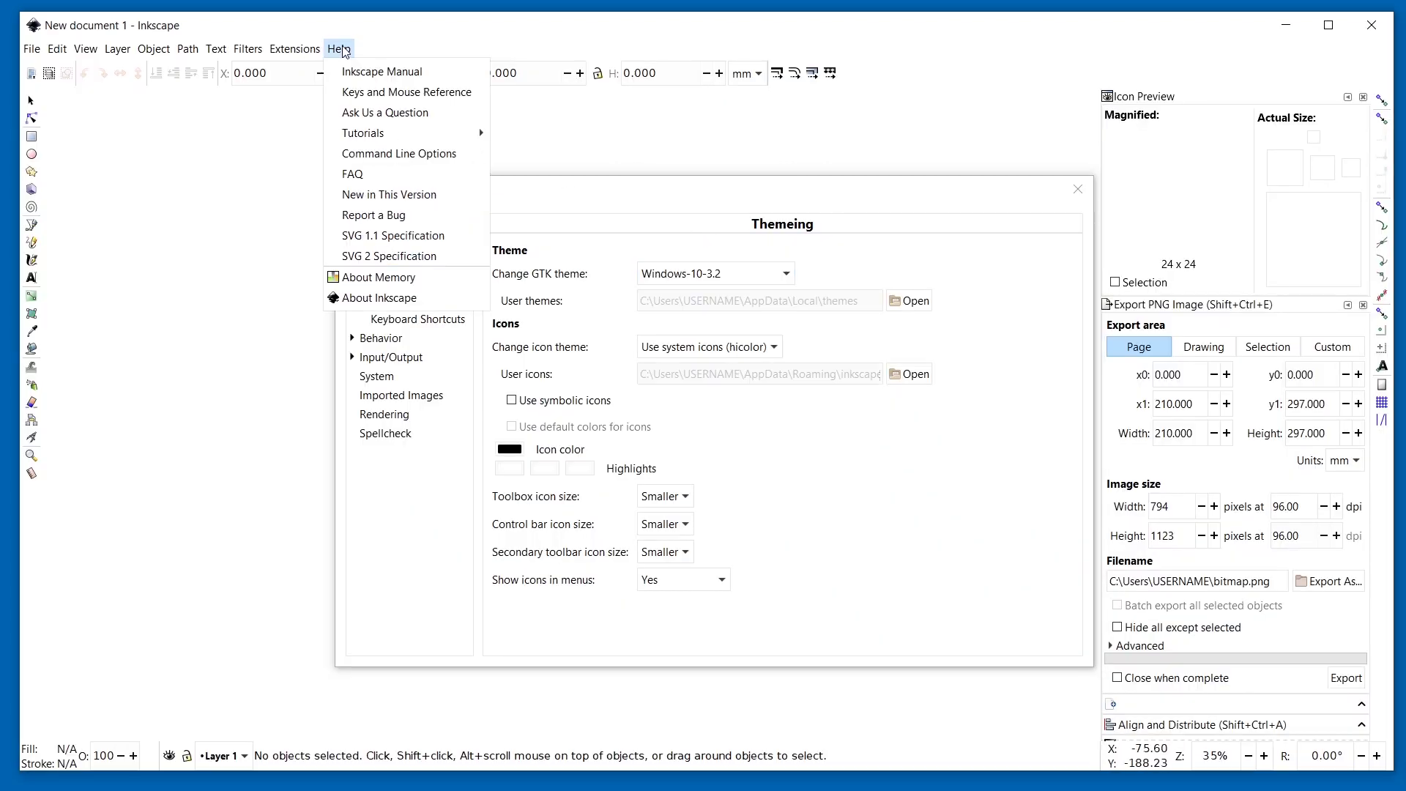
click(432, 297)
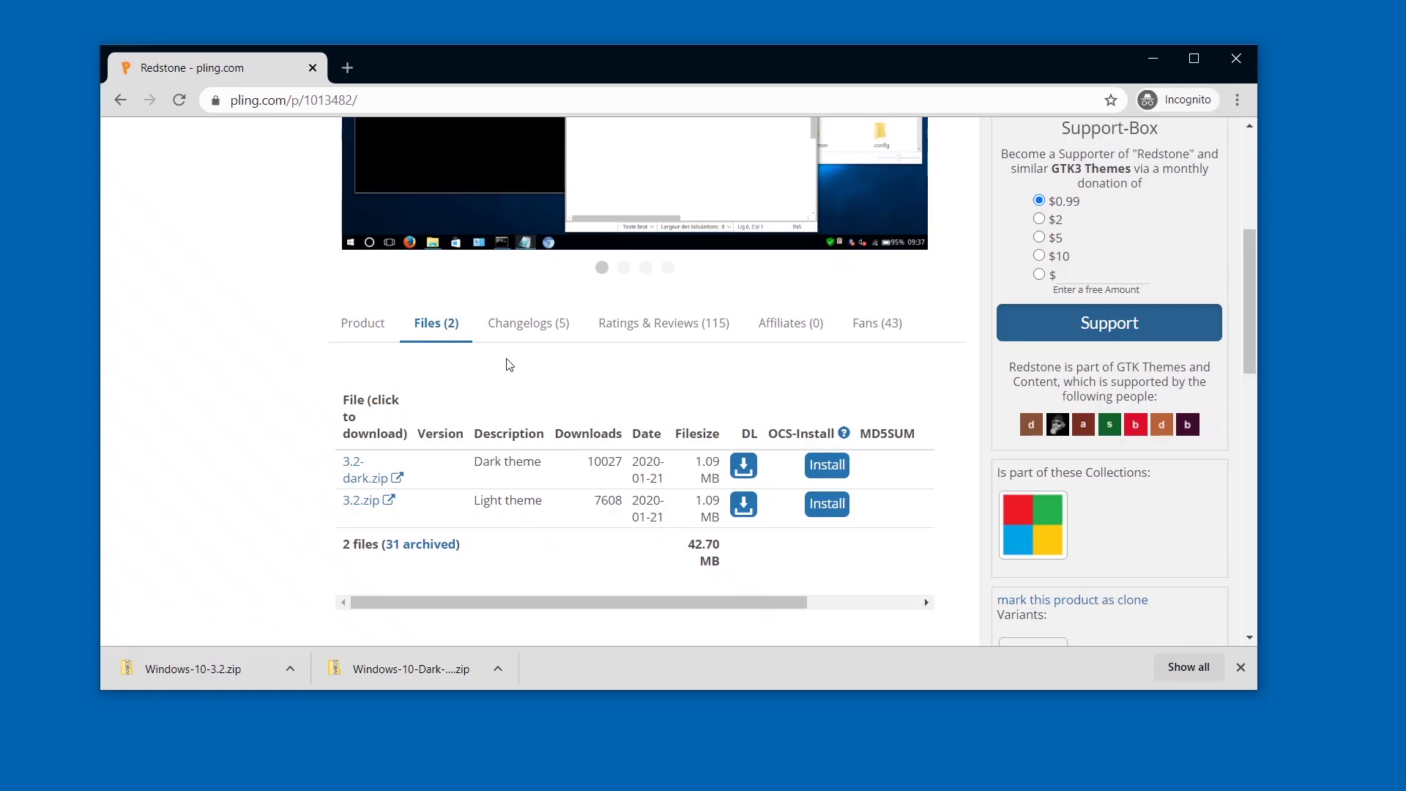
scroll(508, 308, up, 4)
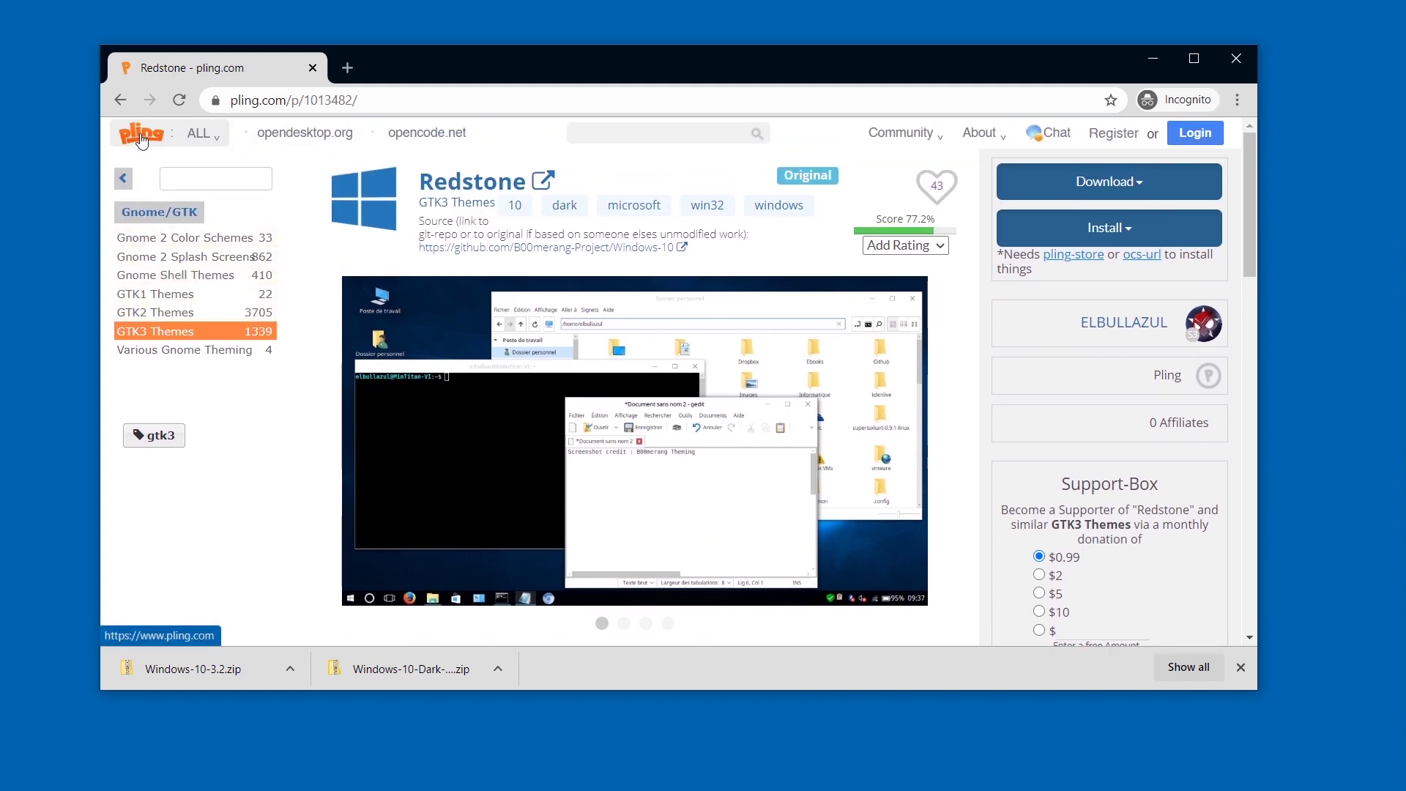
- List all GTK3 Themes on Pling and skim the catalogue
click(142, 336)
scroll(661, 334, down, 3)
scroll(661, 333, down, 20)
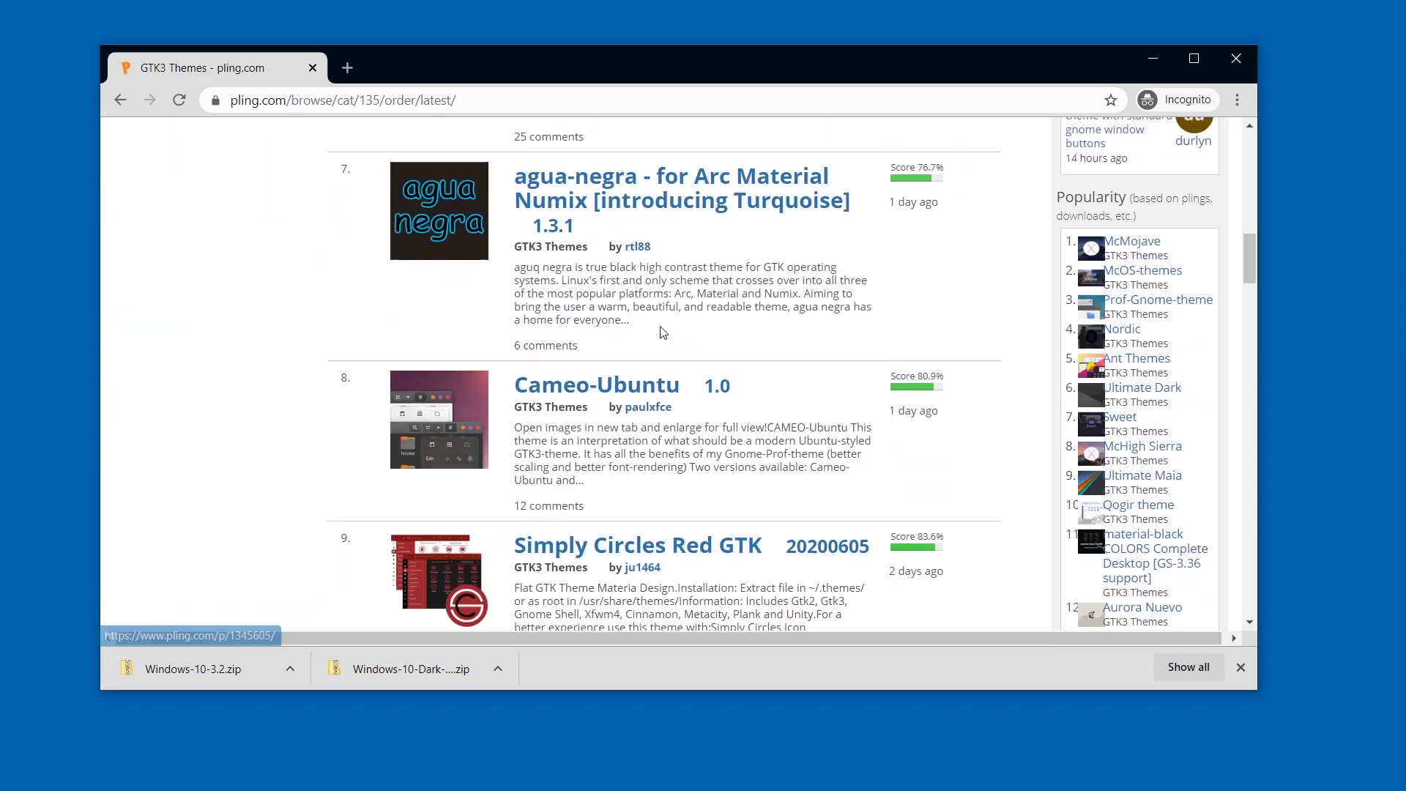
scroll(665, 324, up, 20)
- Compare the Score and Plinged rankings, then settle on Score with Prof-Gnome-theme on top
click(407, 267)
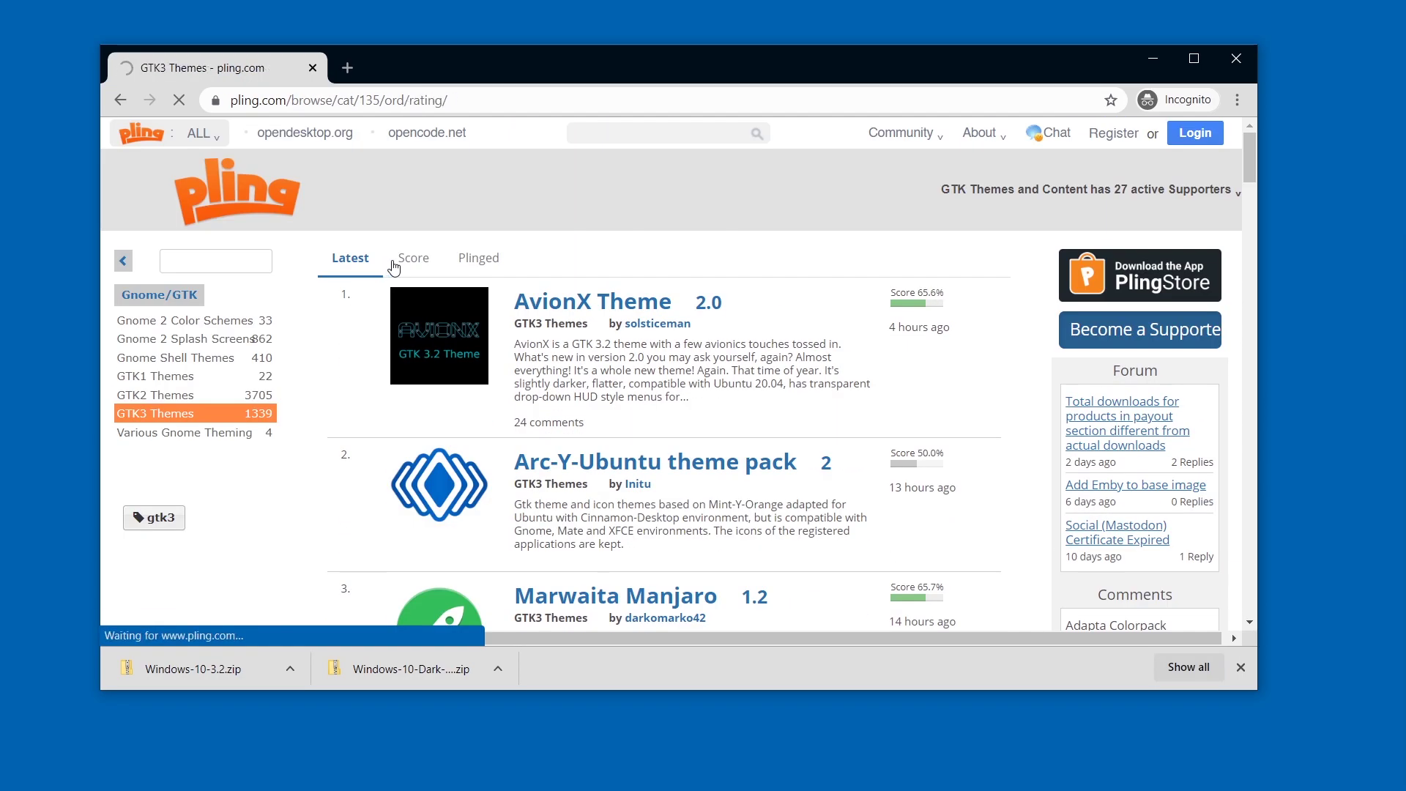
click(464, 270)
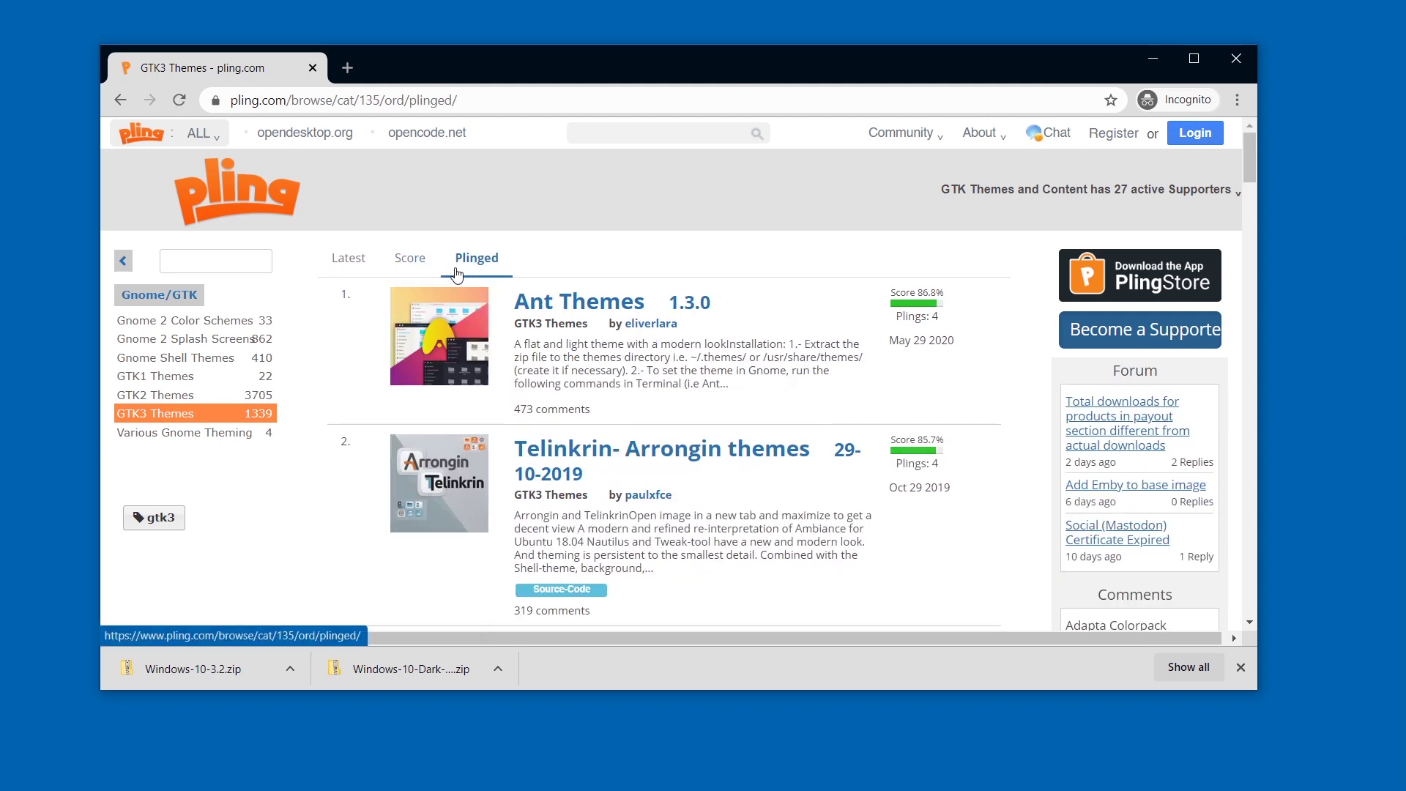
click(436, 268)
scroll(538, 268, down, 6)
scroll(473, 272, down, 6)
scroll(468, 271, up, 12)
- Open the Redmond 97 collection my favorites theme and cycle through its screenshots
drag(474, 272, 391, 331)
click(425, 327)
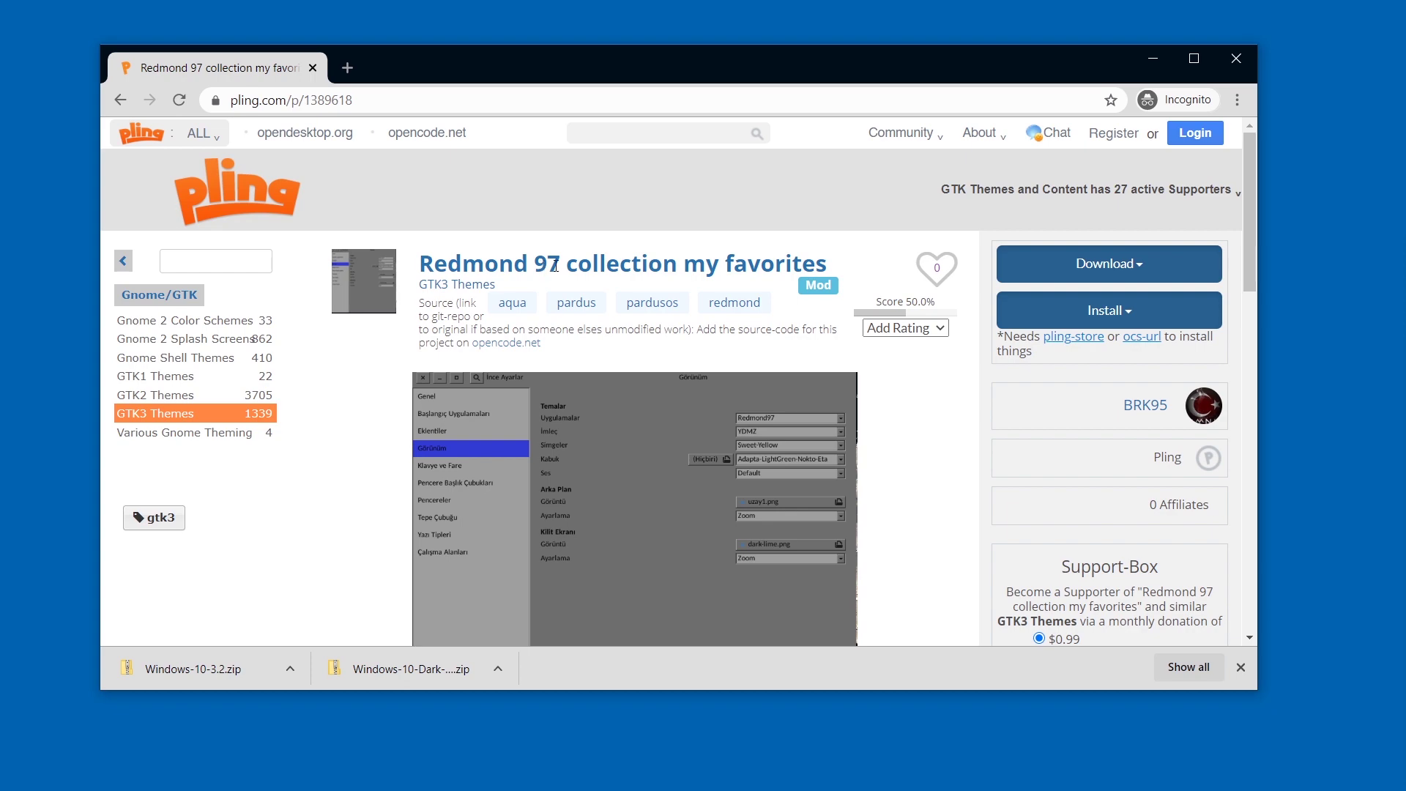
scroll(570, 267, down, 3)
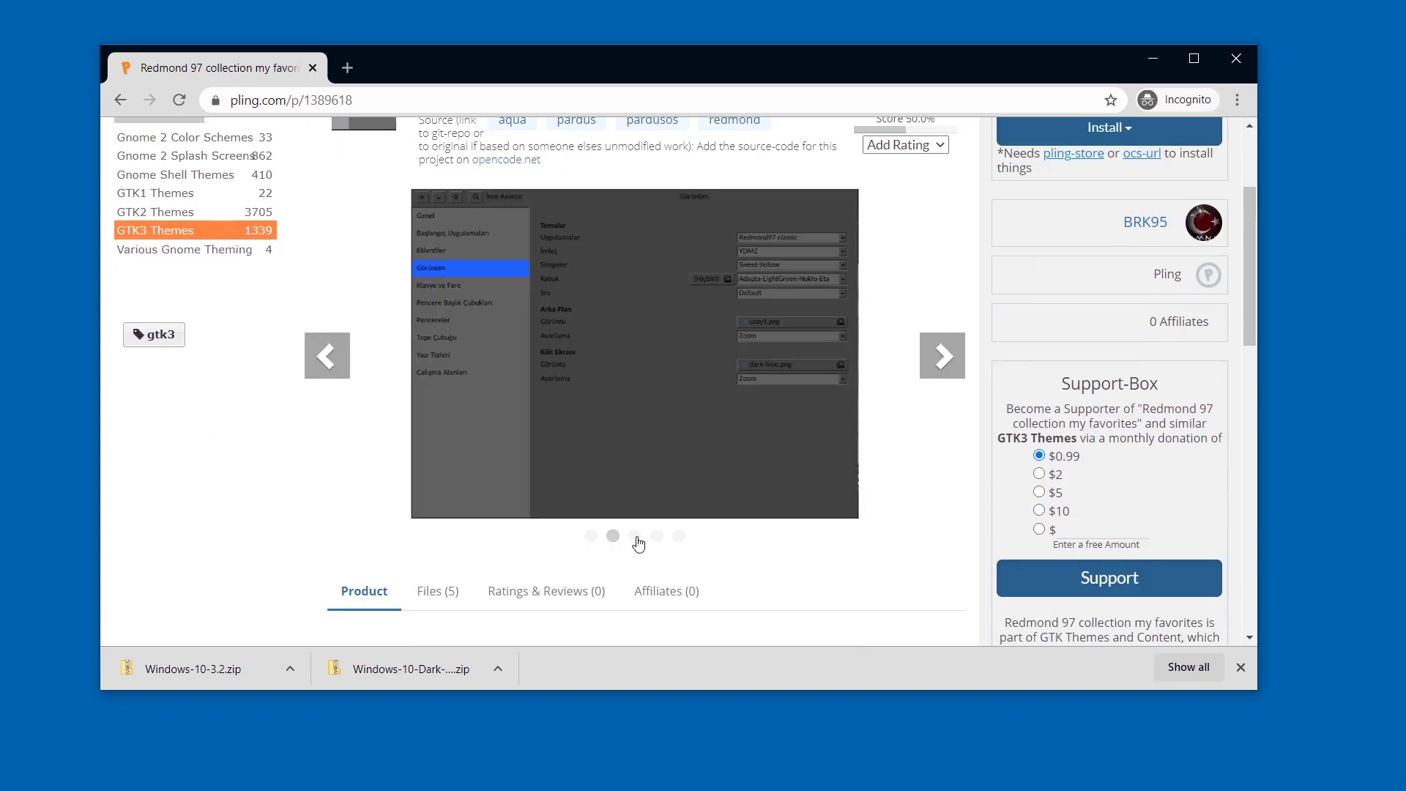
click(658, 536)
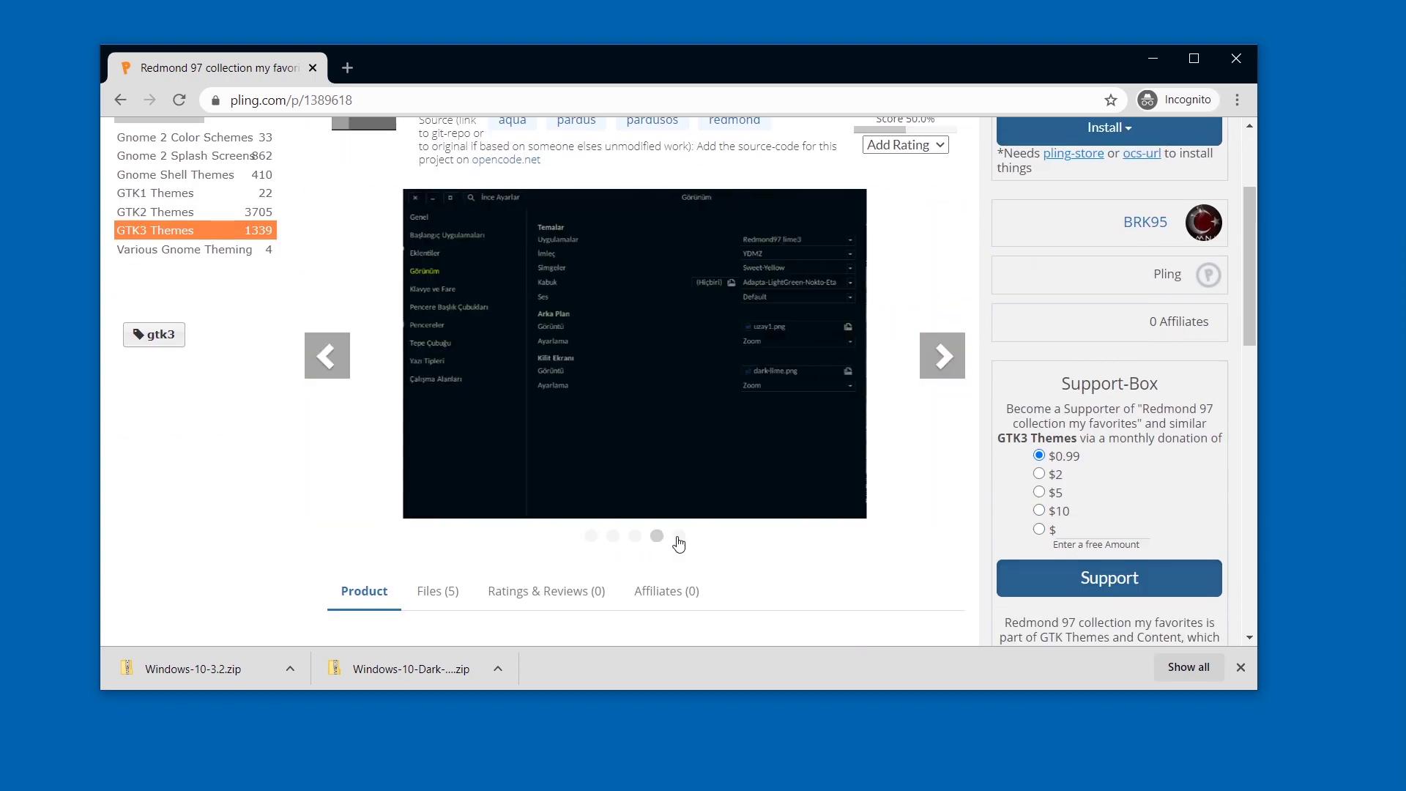
click(679, 536)
click(943, 357)
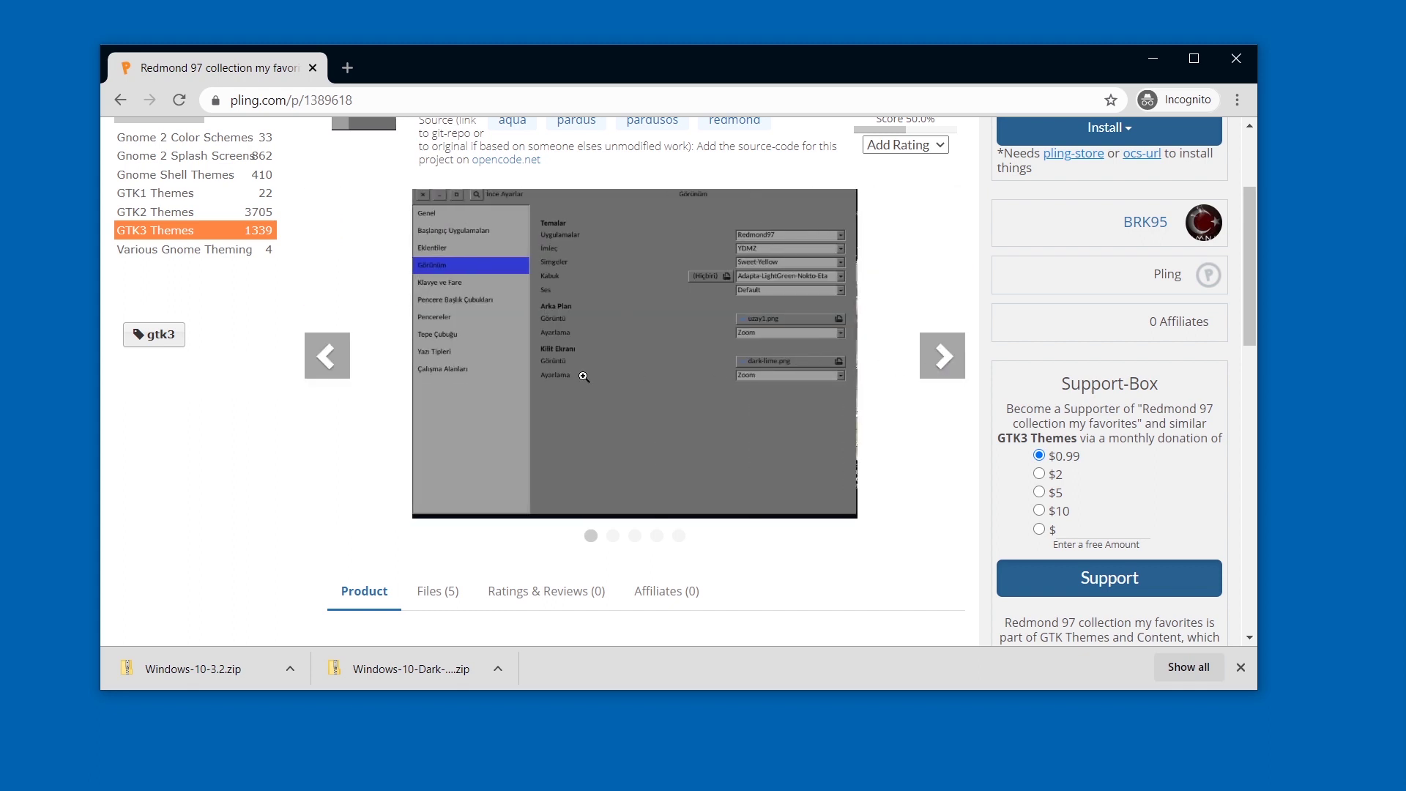
- Review the theme's five downloadable files under Files (5), then return to the top
scroll(476, 308, down, 5)
click(433, 227)
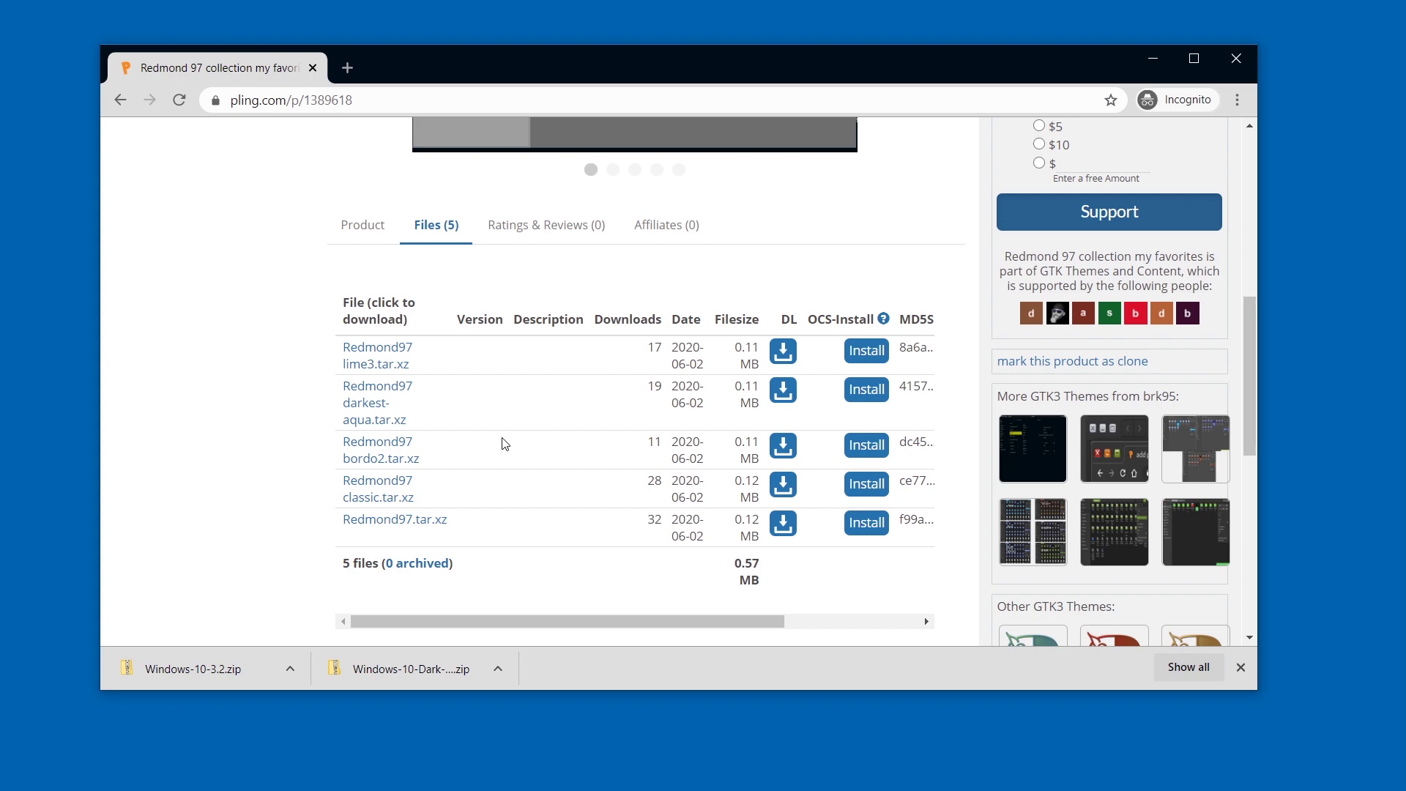
scroll(506, 443, down, 3)
scroll(501, 429, up, 10)
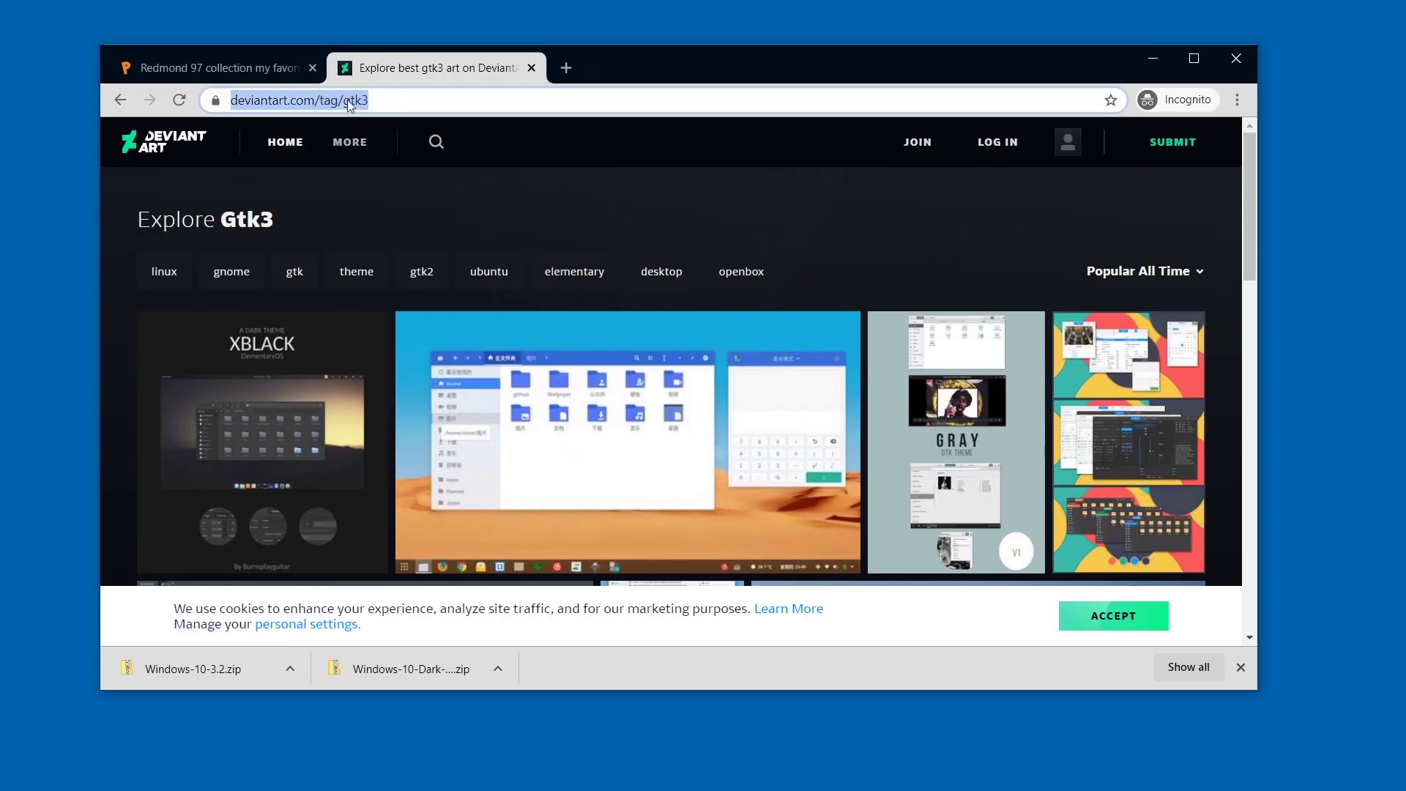
- On DeviantArt's gtk3 tag gallery, open the xBlack theme in a background tab
click(362, 100)
scroll(262, 366, down, 3)
middle_click(262, 278)
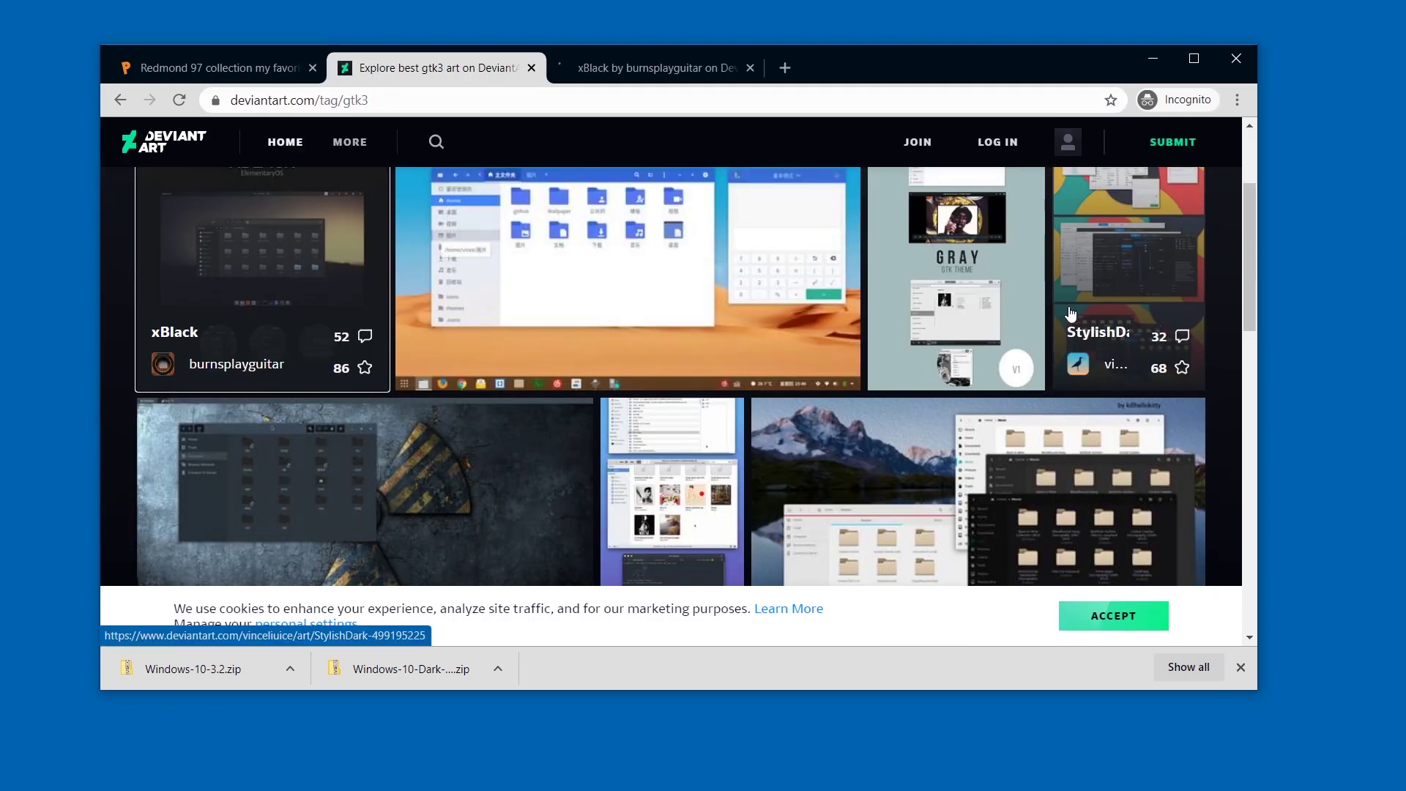
scroll(1161, 285, down, 4)
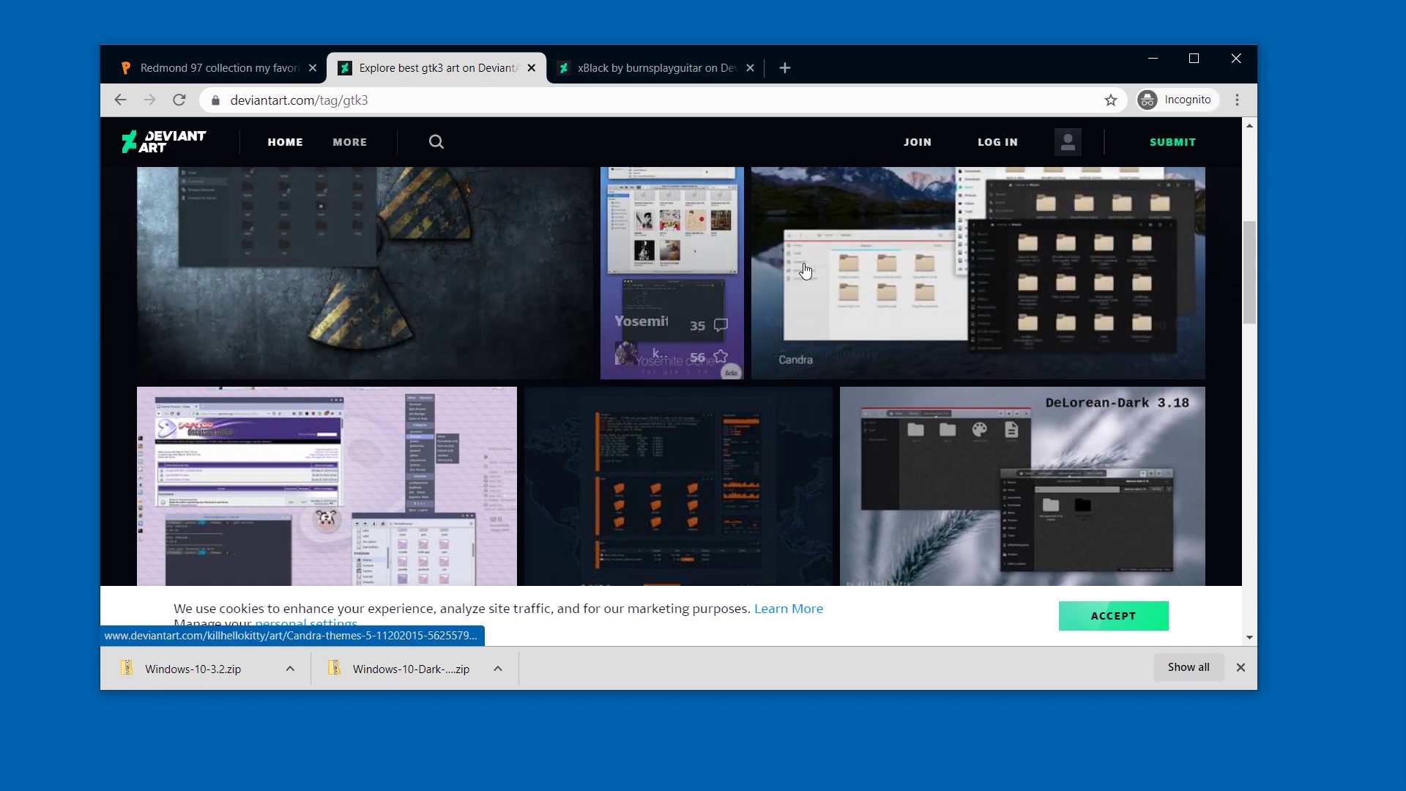
scroll(935, 296, down, 2)
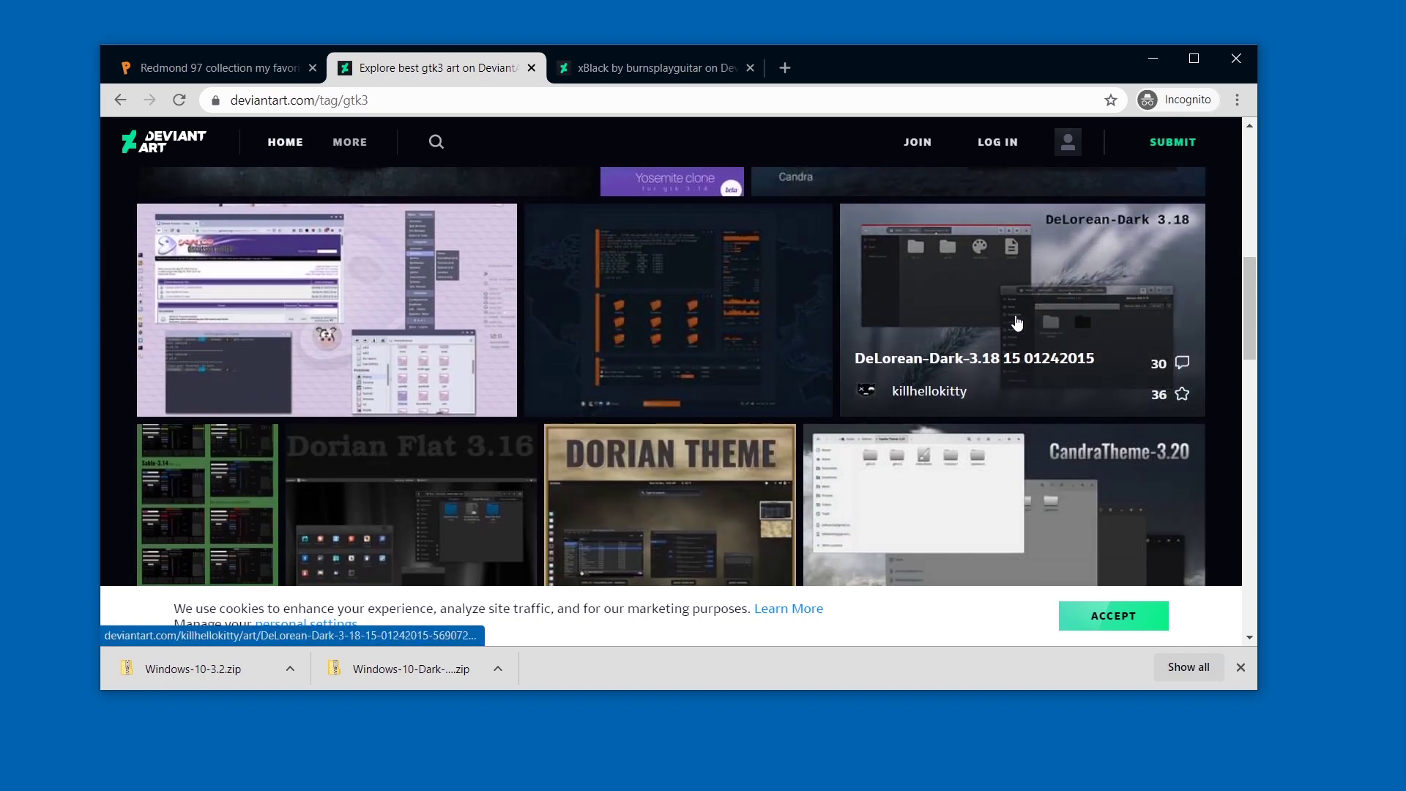
scroll(973, 400, down, 3)
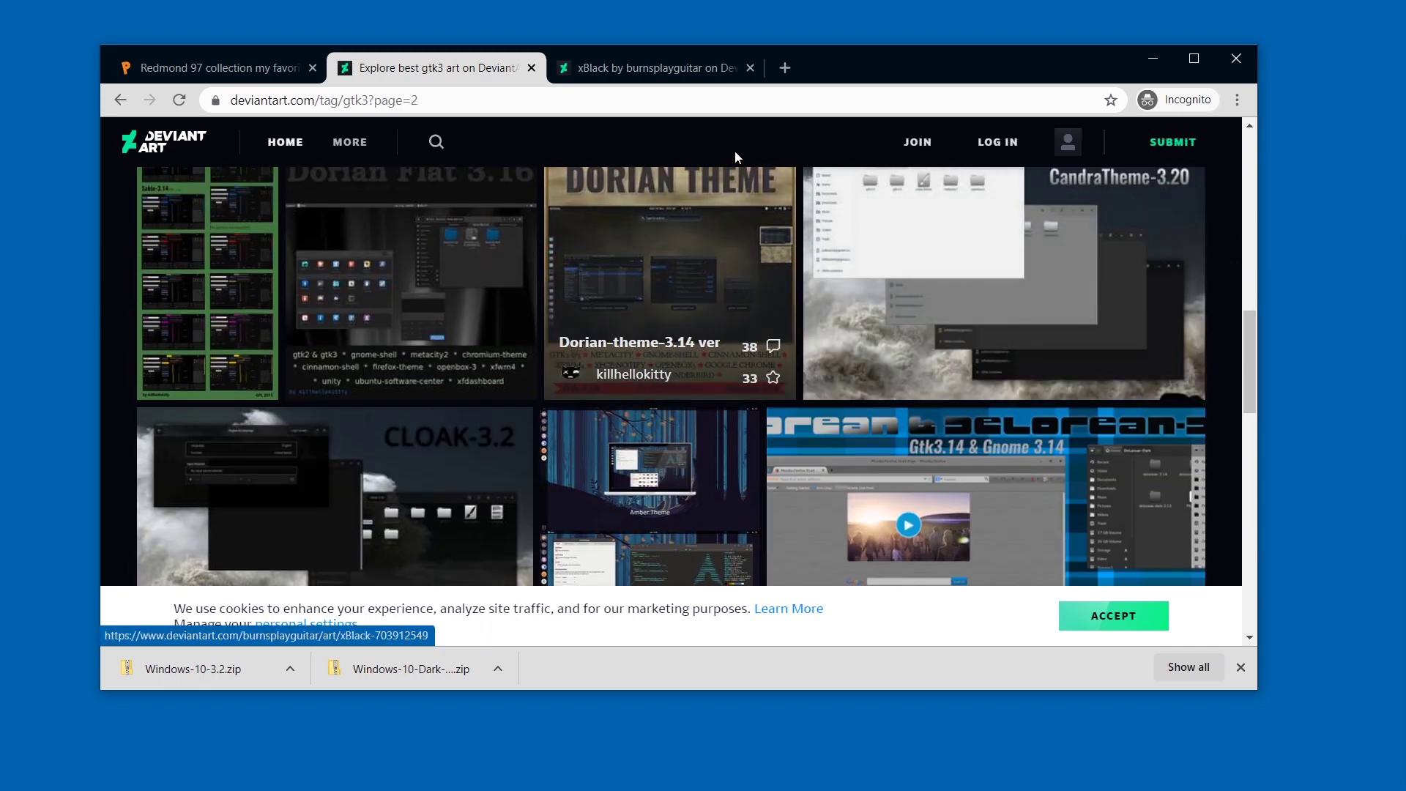
- View the xBlack theme page and page through the next artworks to Ceti
click(664, 65)
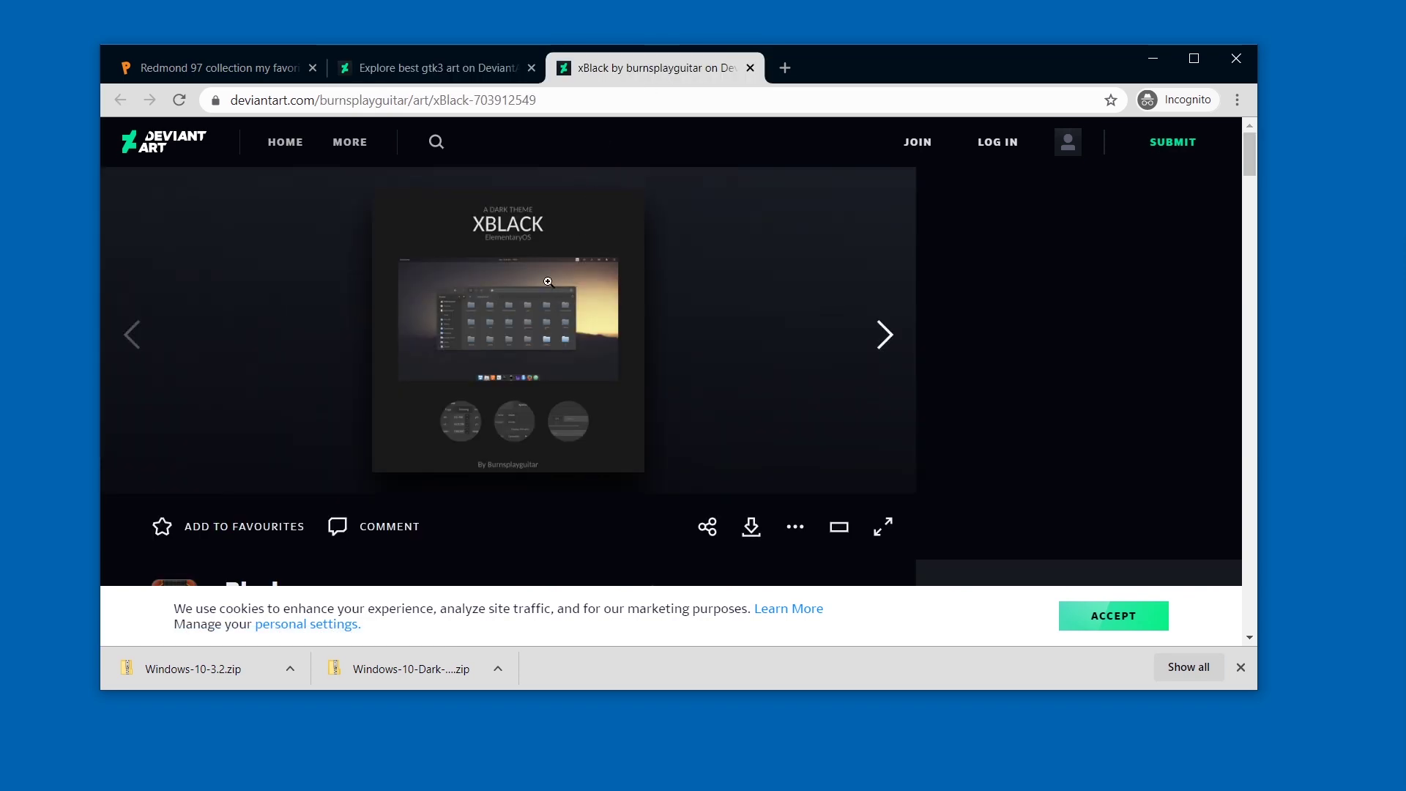
click(884, 335)
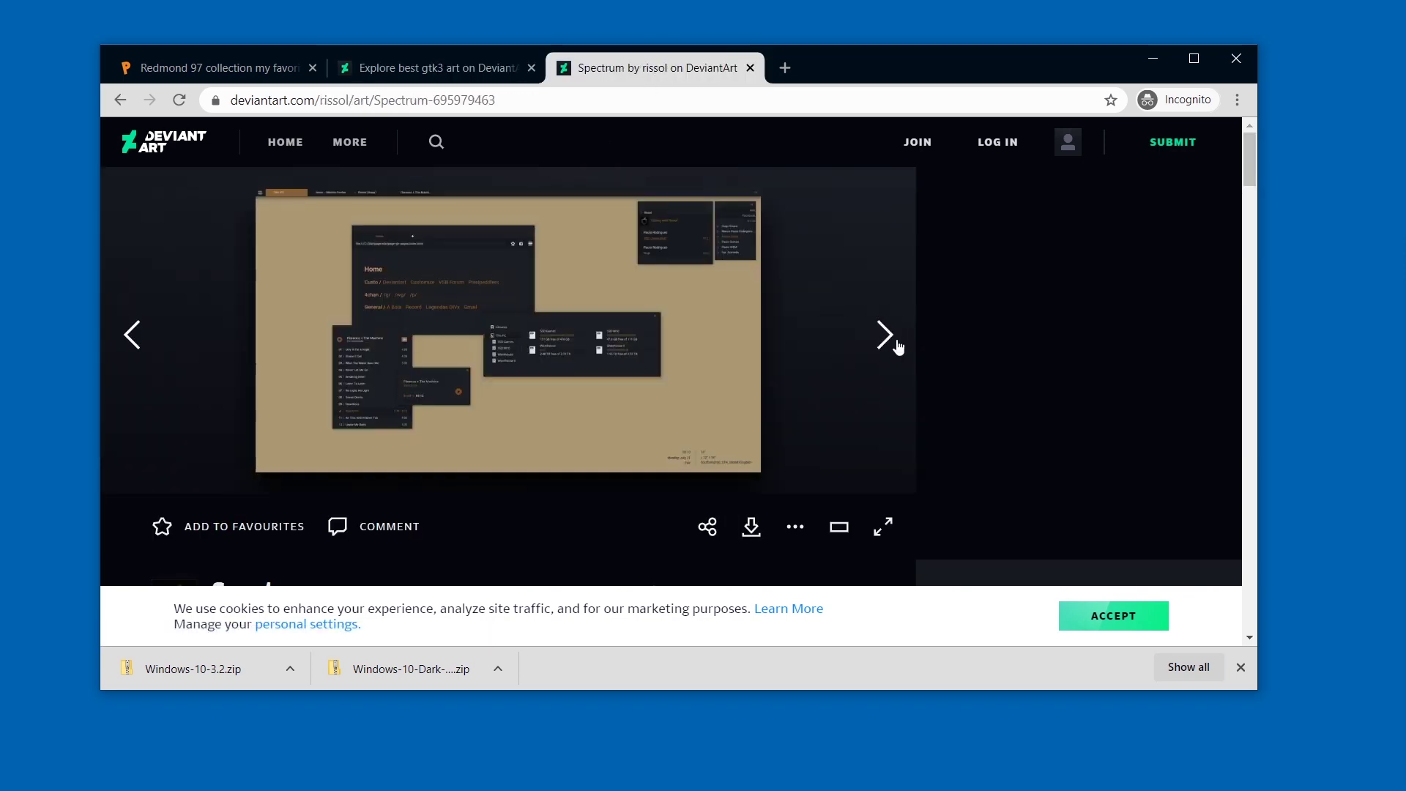
click(896, 346)
click(888, 338)
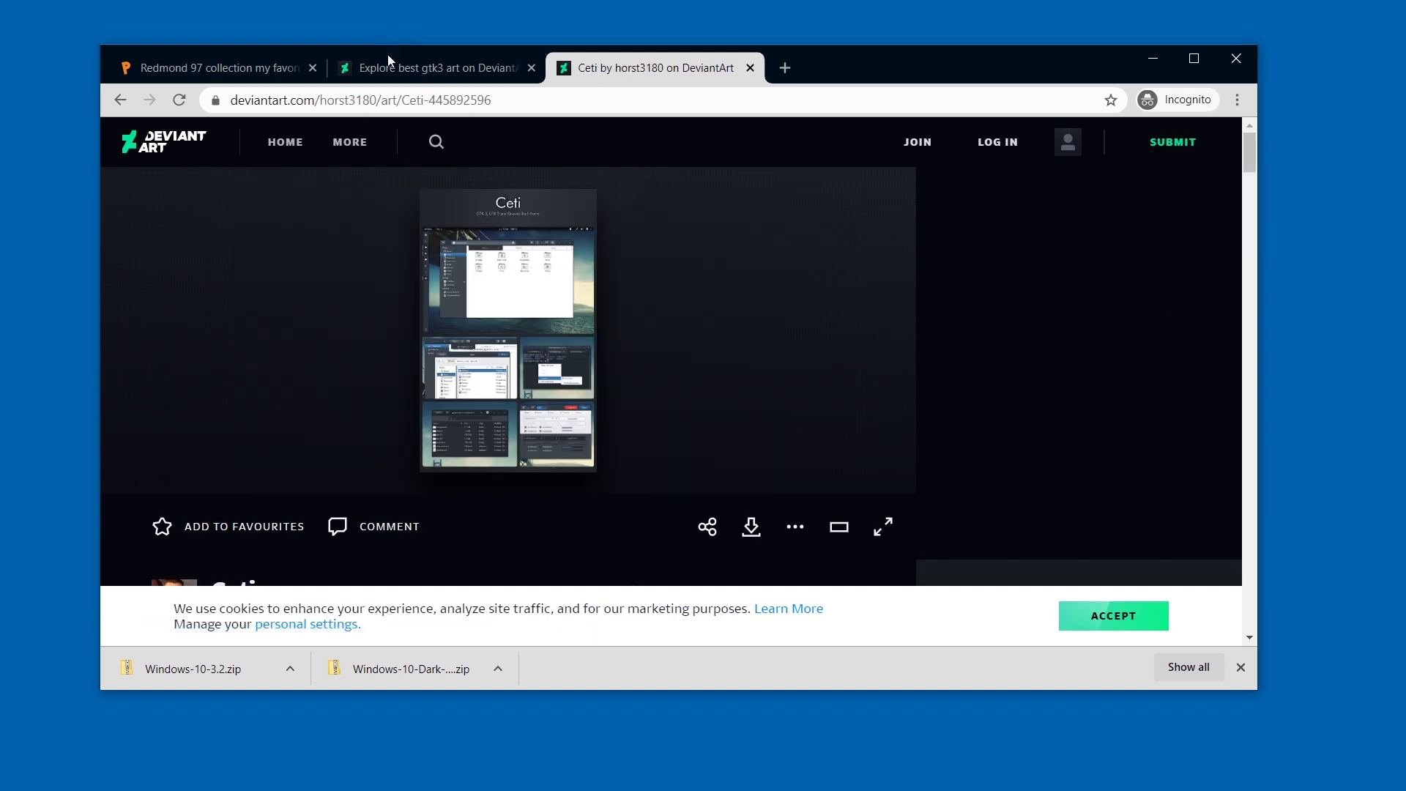
- Back in the gtk3 tag gallery, scroll further through the theme listings to page 5
click(432, 67)
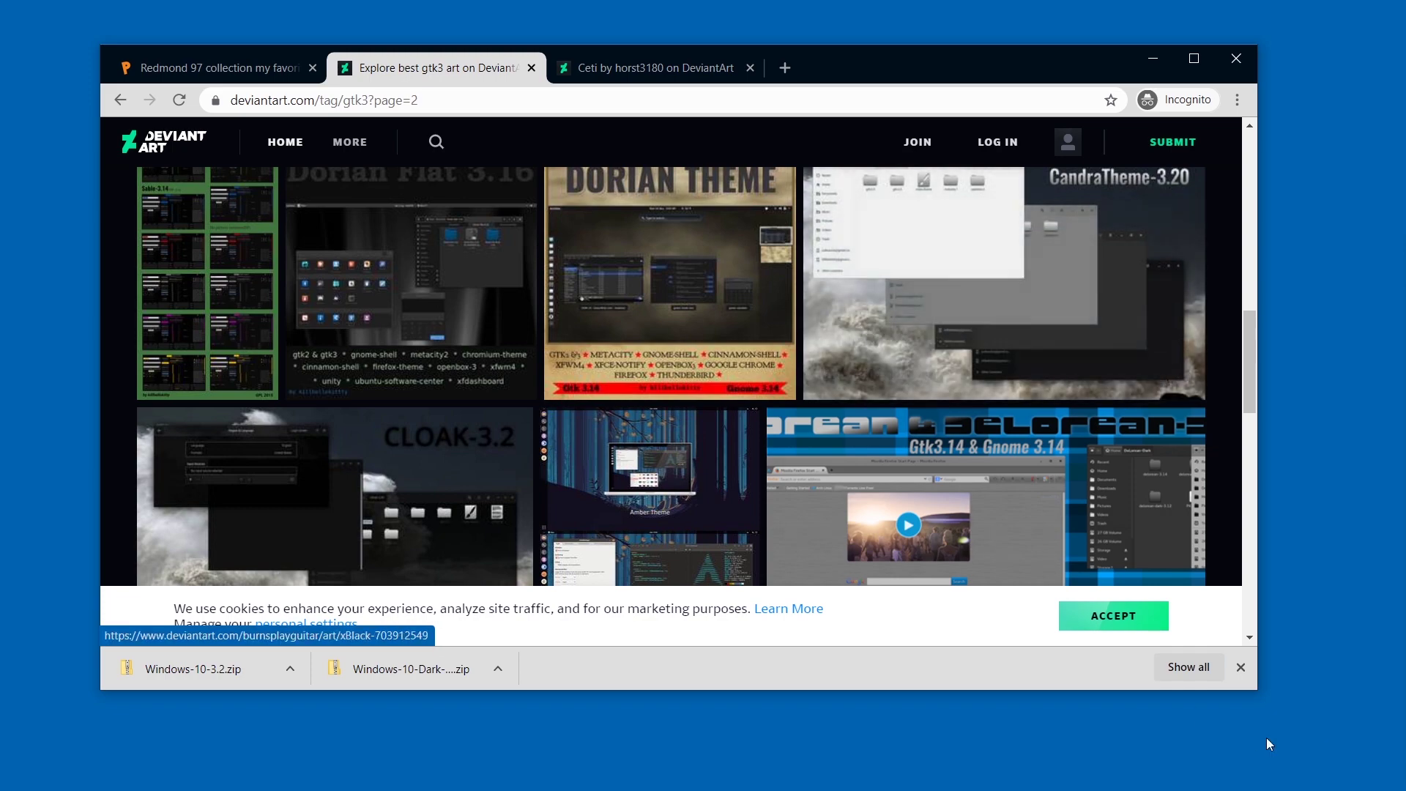
scroll(851, 485, down, 5)
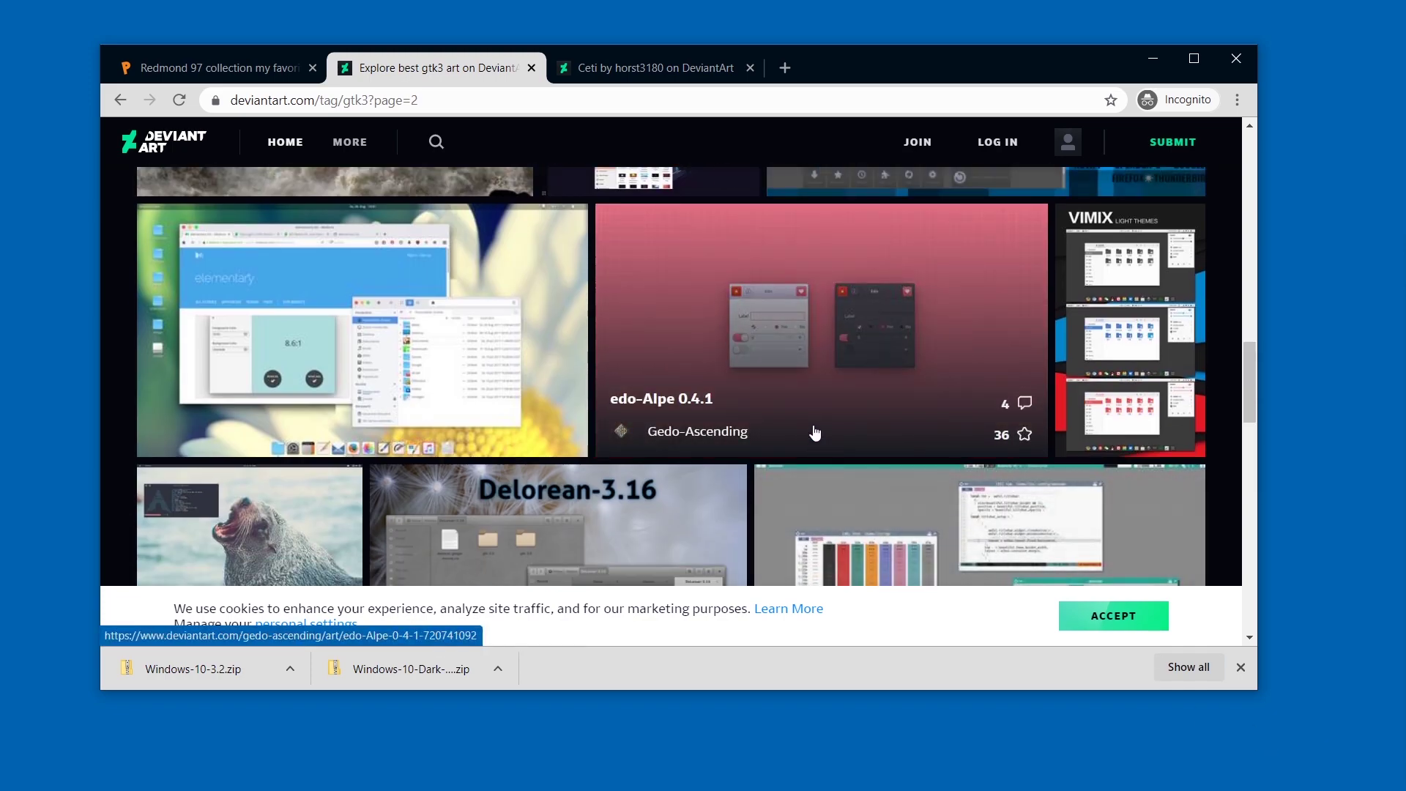
scroll(816, 433, down, 7)
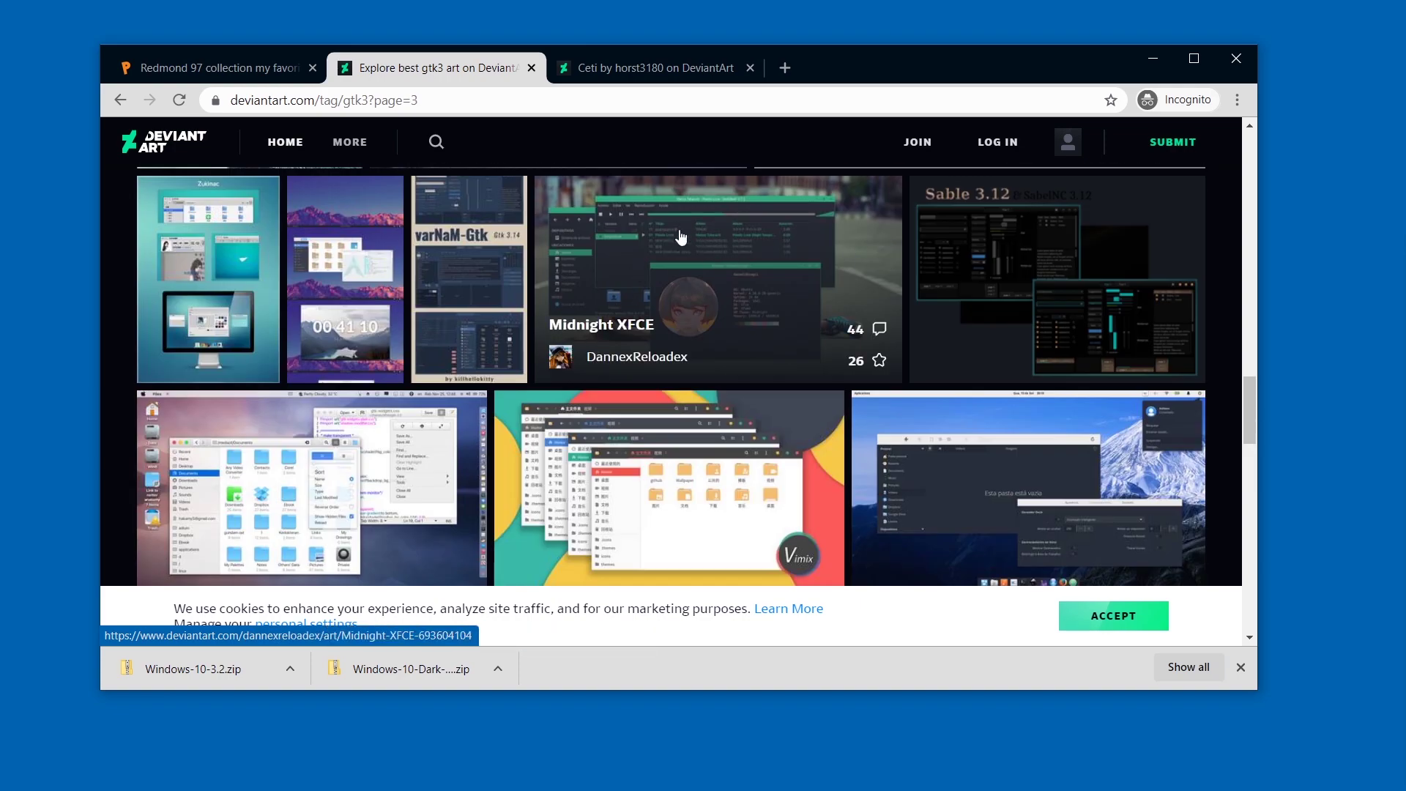
scroll(680, 237, down, 4)
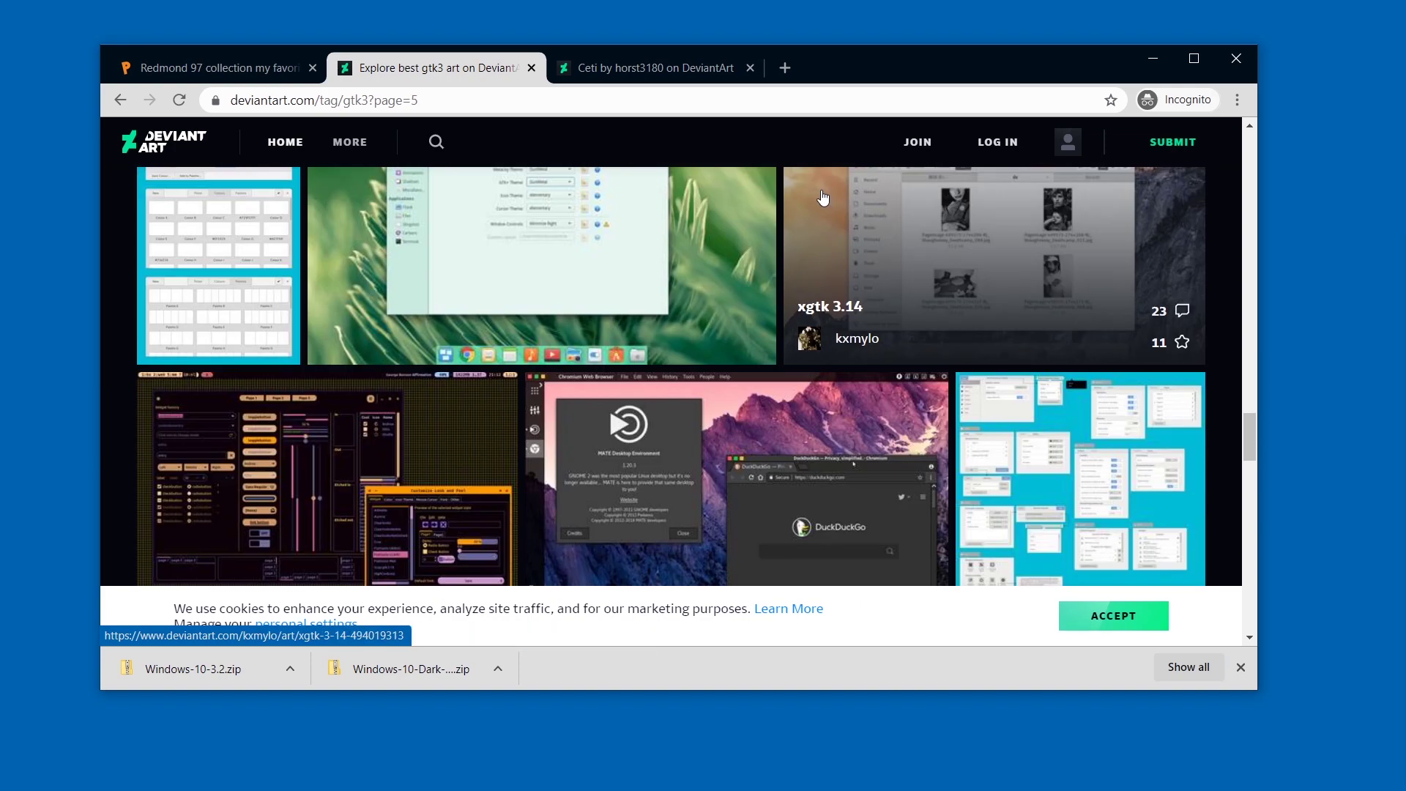